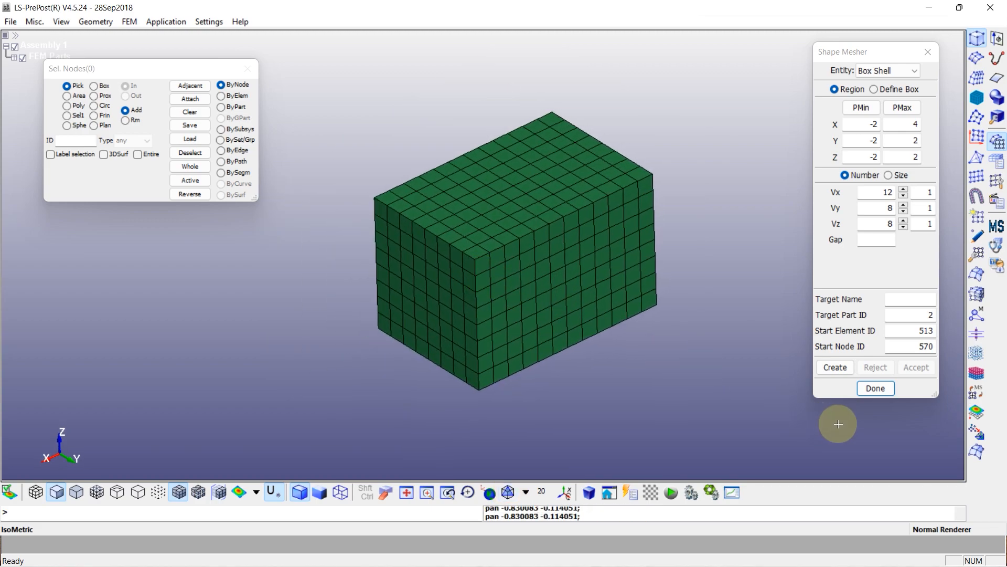
- Close the Shape Mesher and switch the display to the white background setting with black text labels
left_click(875, 388)
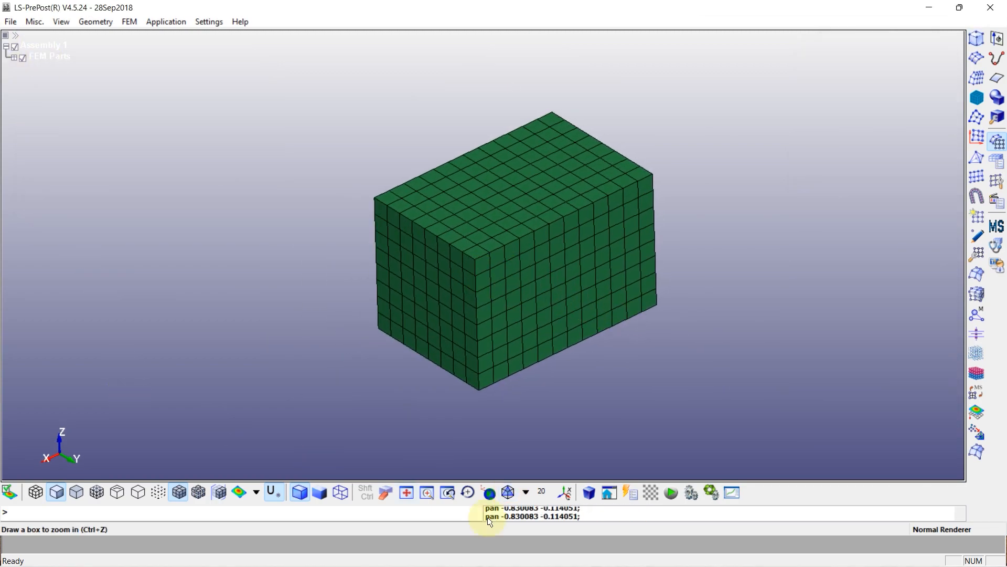
left_click(648, 492)
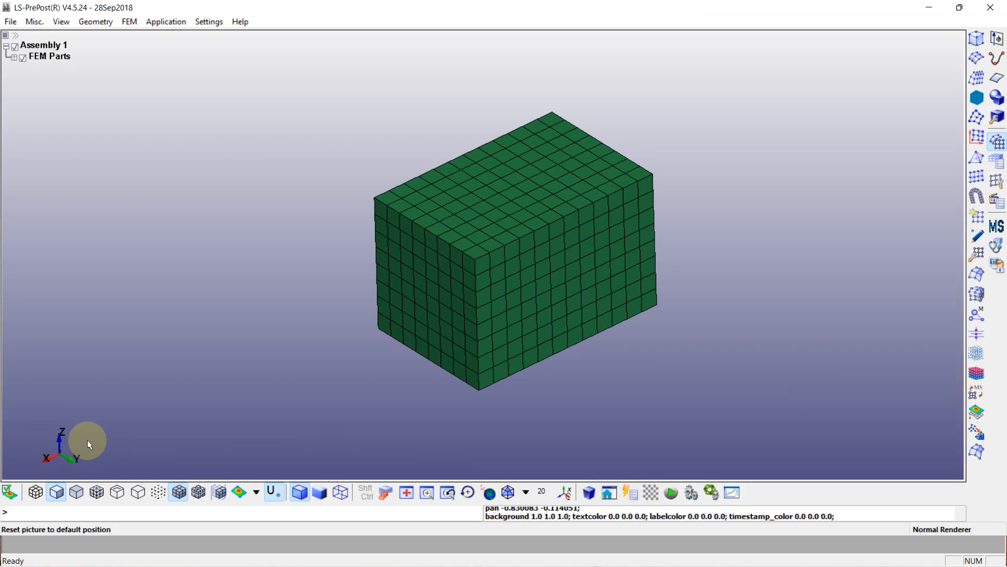
left_click(650, 492)
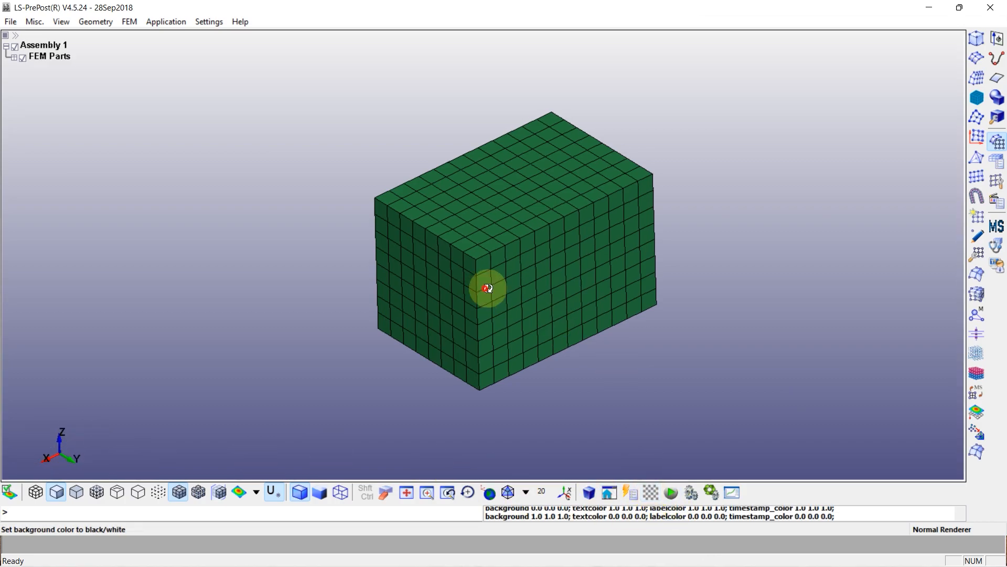
left_click_drag(488, 288, 528, 247)
scroll(530, 246, "up", 2)
- Start moving elements between parts and create a new part with ID 2 as the target
left_click(997, 184)
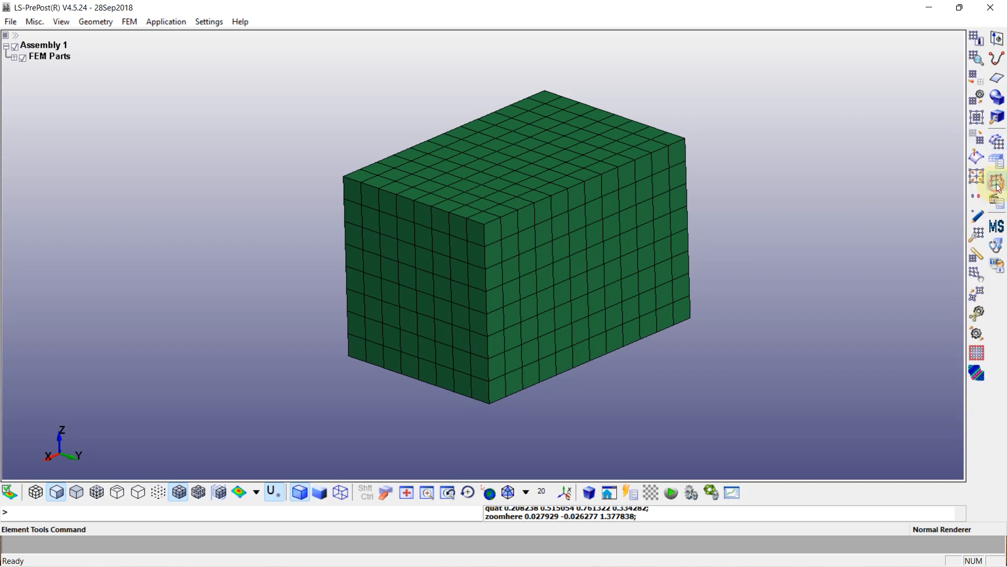
left_click(976, 106)
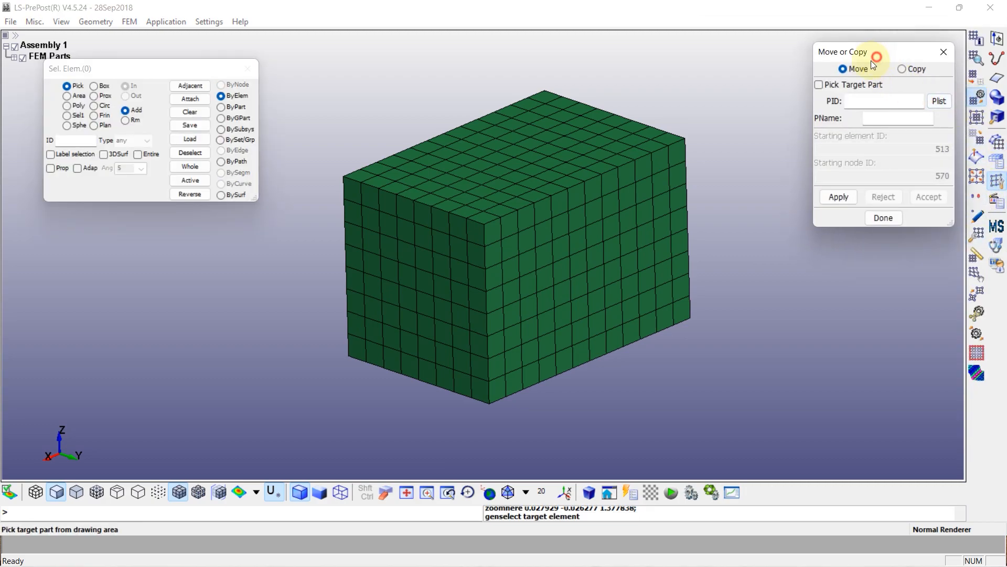
left_click_drag(879, 58, 853, 77)
left_click_drag(611, 325, 586, 348)
left_click_drag(737, 207, 380, 285)
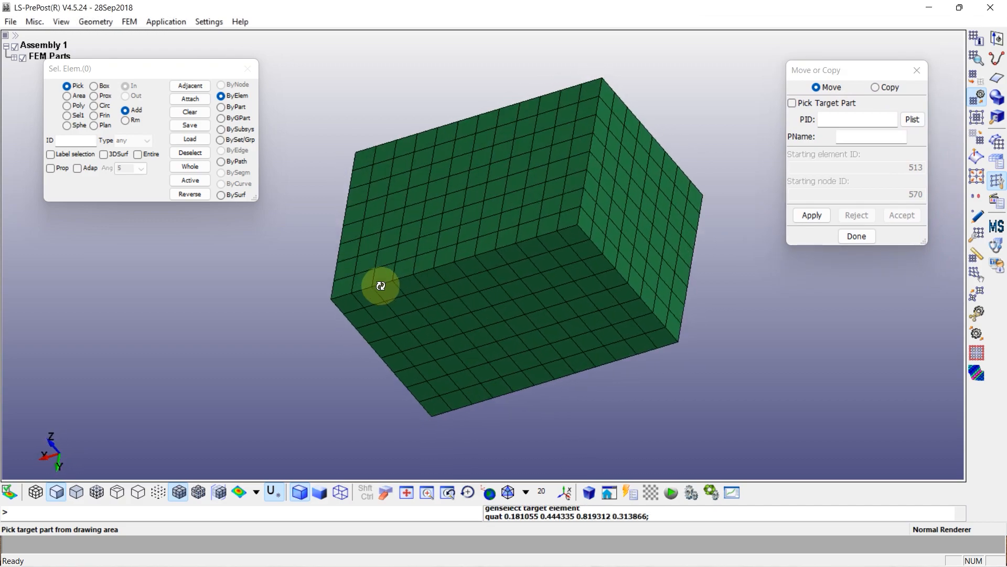
left_click(914, 119)
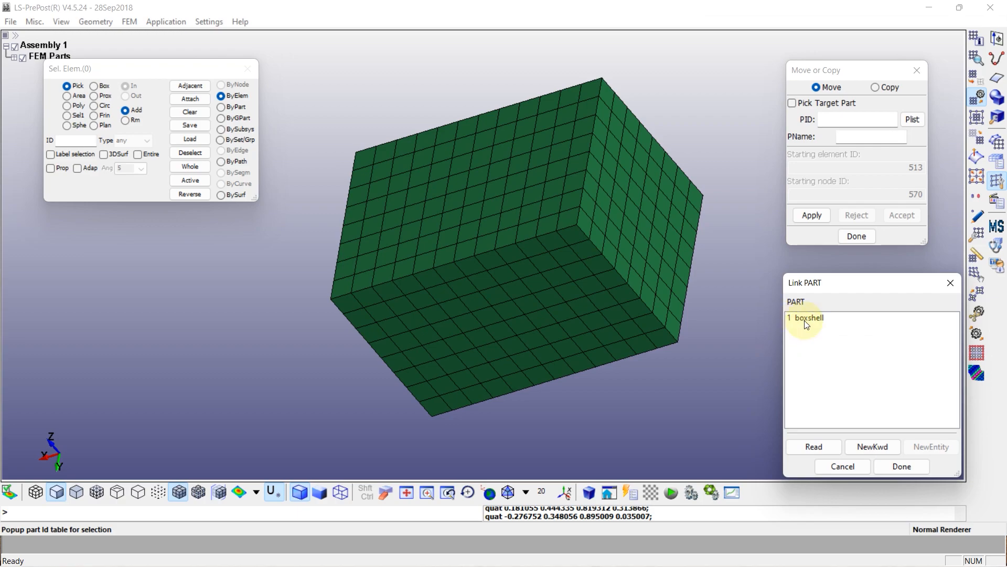
left_click(874, 446)
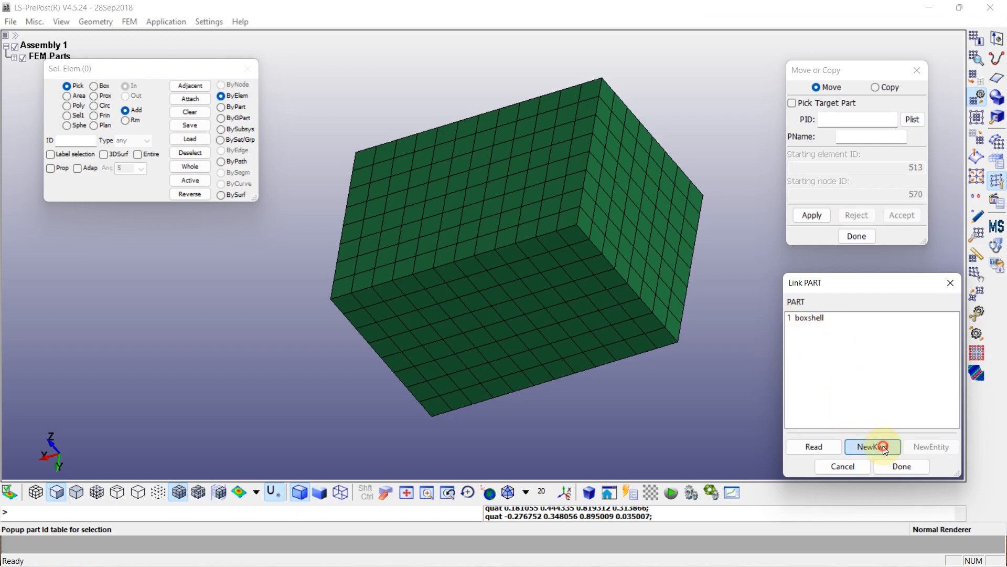
double_click(749, 202)
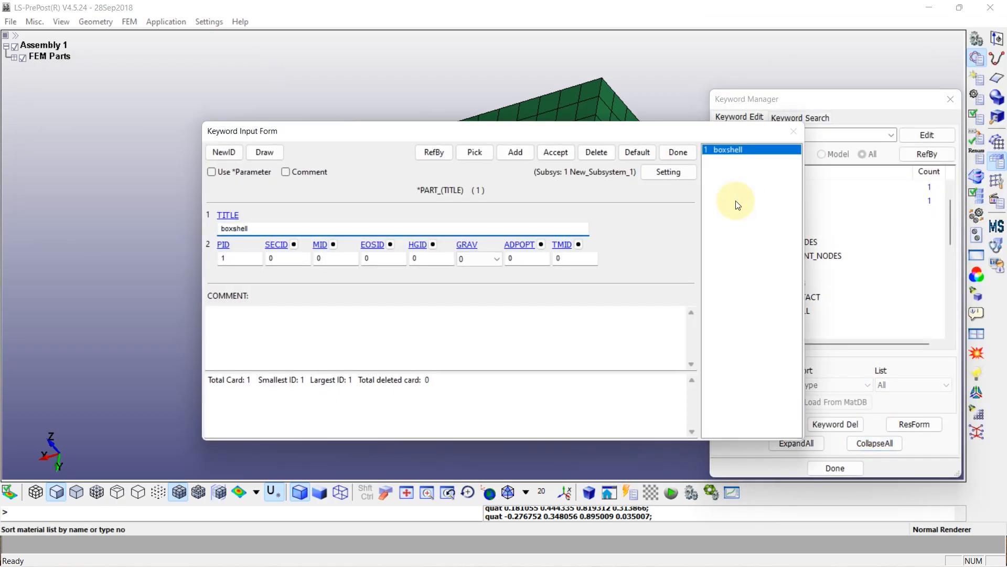
left_click(514, 152)
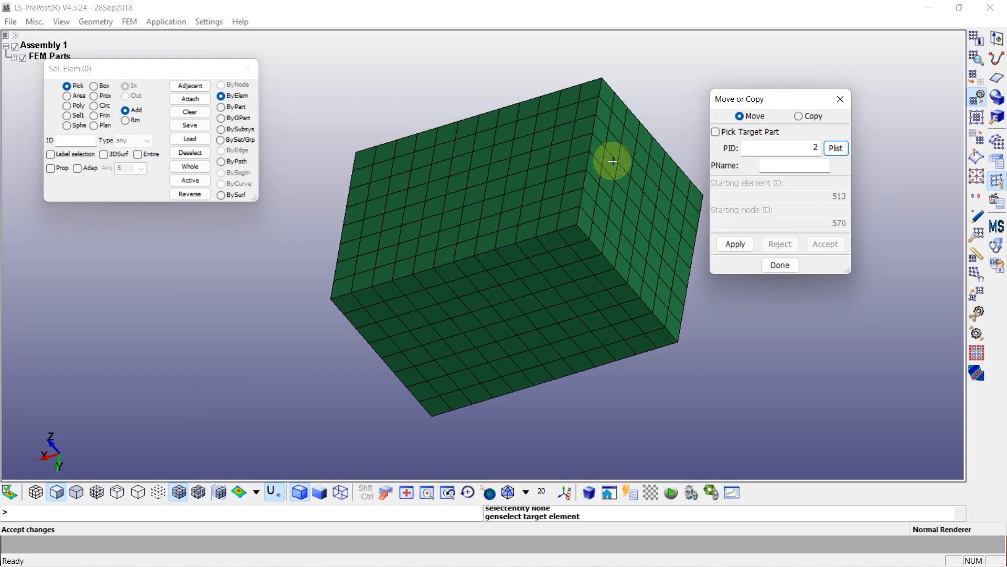
- Move all shell elements of the box's +X end face to part 2, selecting them by propagation at a 5-degree angle
left_click_drag(662, 252, 542, 257, "shift")
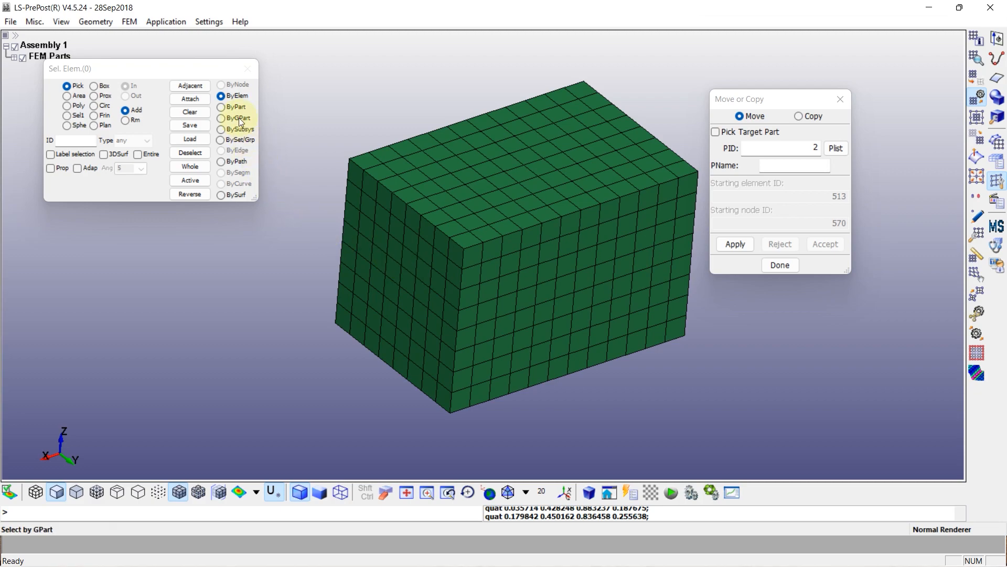
left_click(51, 168)
left_click(398, 255)
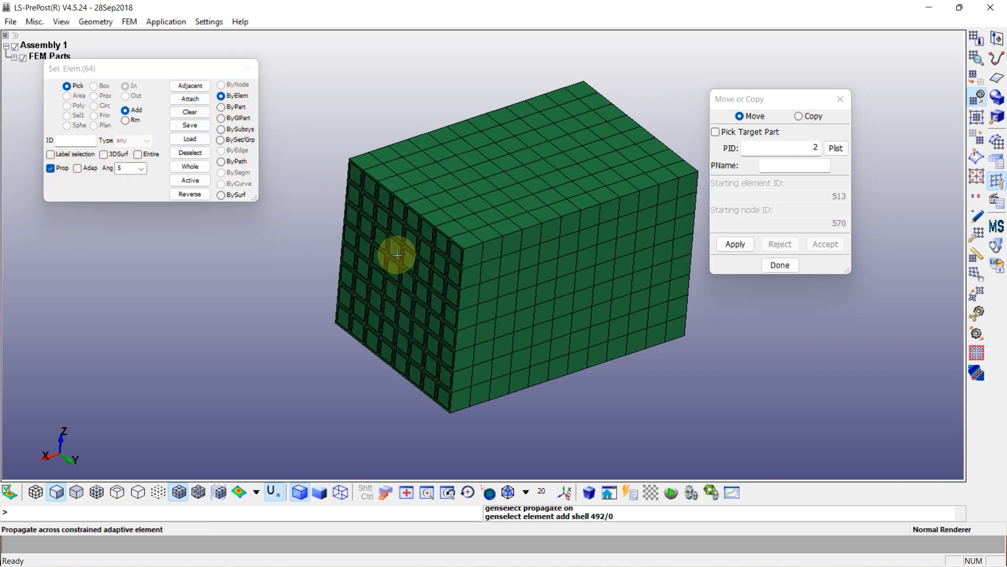
left_click(732, 244)
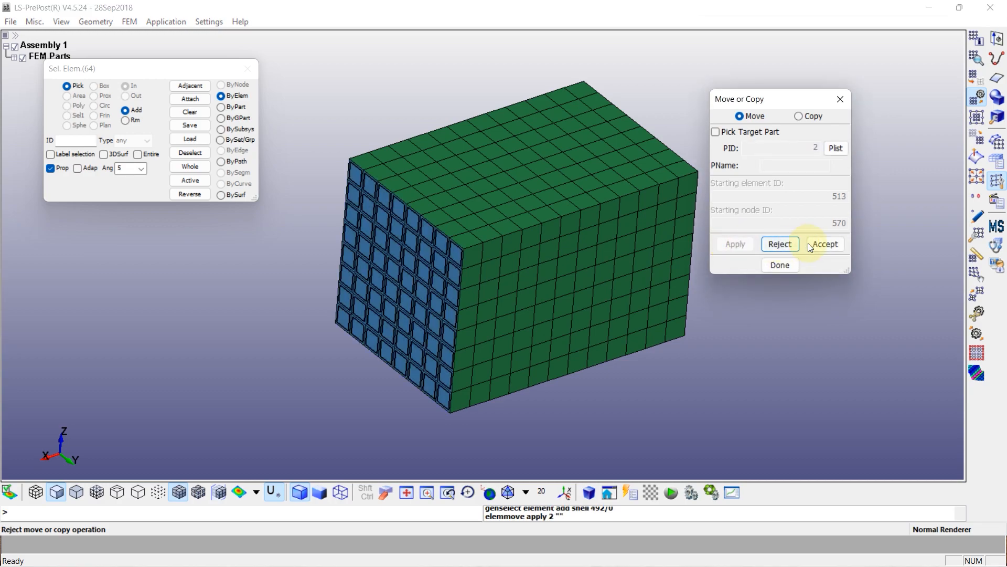
left_click(822, 245)
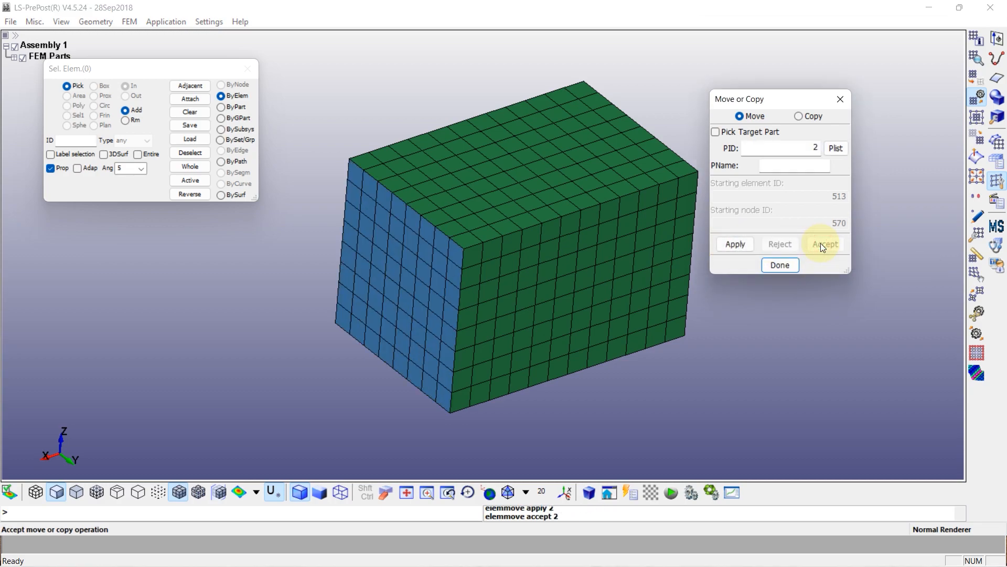
- Create another new part with ID 3 and make it the target for moved elements
left_click(833, 147)
left_click(877, 446)
double_click(748, 200)
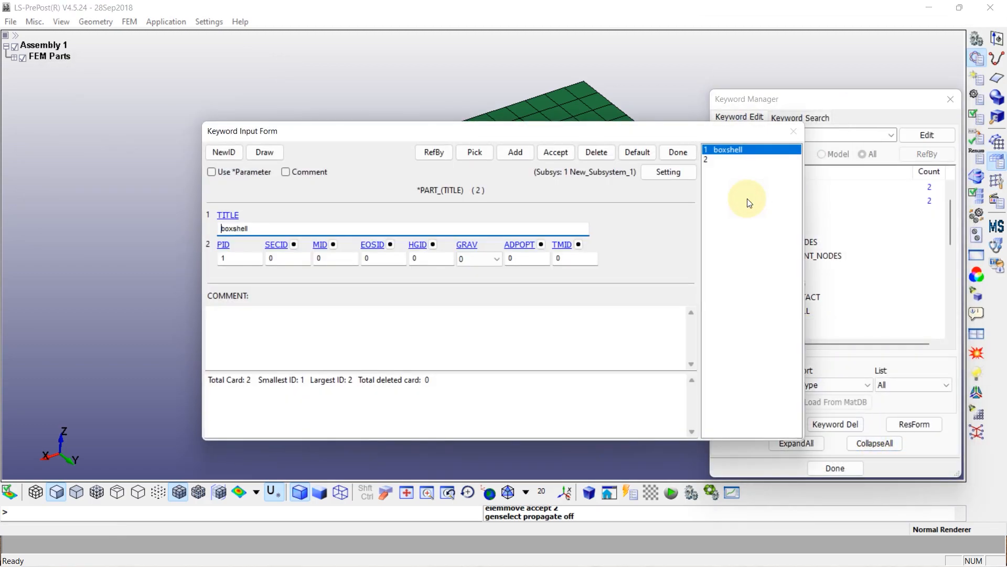
left_click(508, 153)
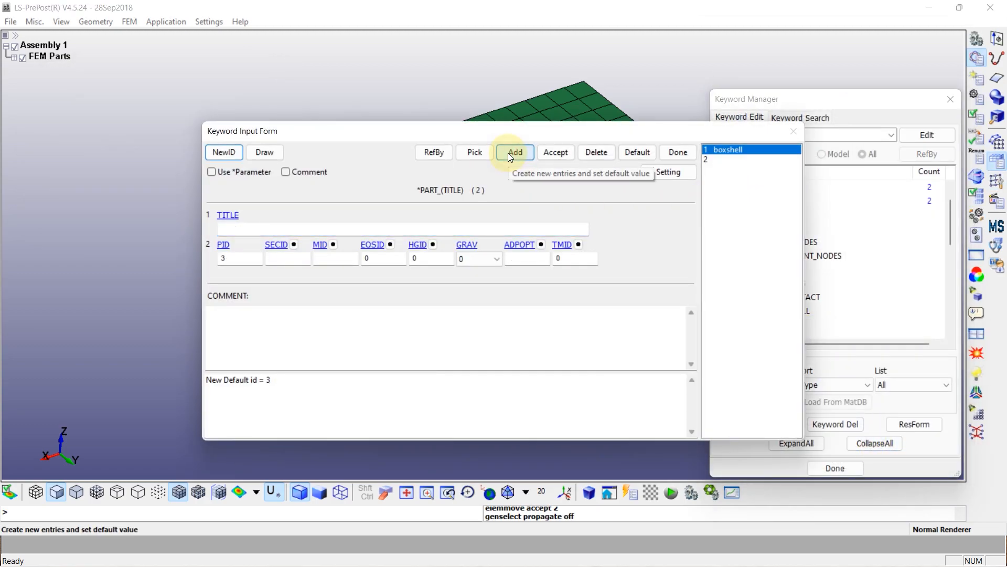
left_click(557, 153)
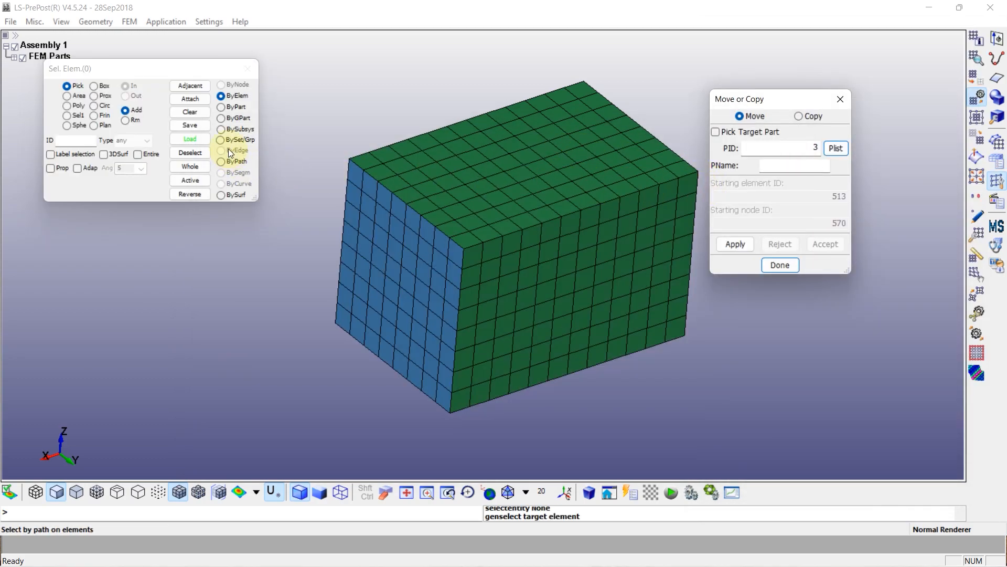
- Move the elements of the box's four long side faces to part 3, selecting each face by propagation, and finish moving elements
left_click(472, 157)
left_click(57, 170)
left_click(489, 166)
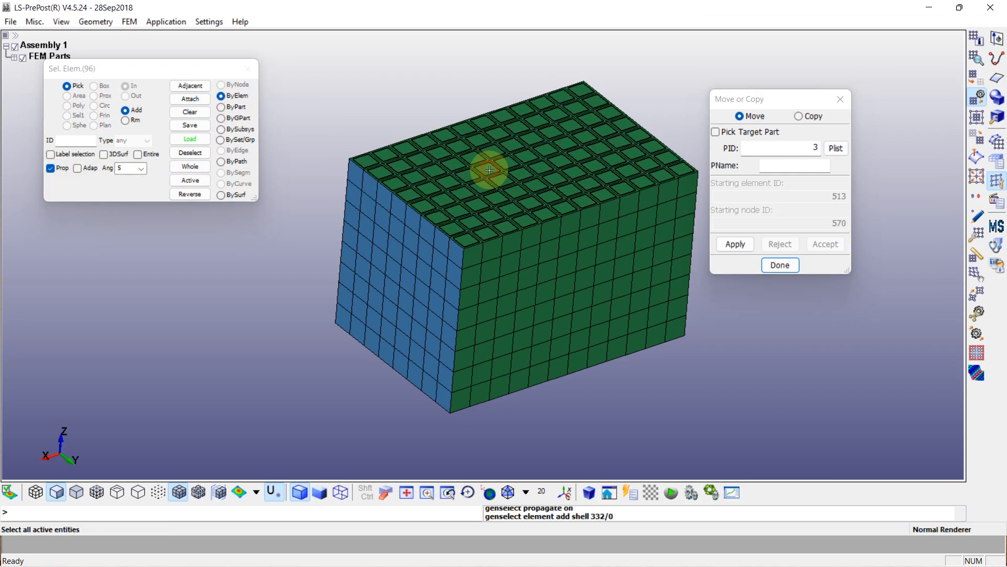
left_click(547, 238)
left_click_drag(548, 239, 495, 225, "shift")
left_click(495, 225)
left_click_drag(387, 218, 682, 215, "shift")
left_click(456, 224)
left_click_drag(456, 225, 288, 285, "shift")
left_click(735, 244)
left_click_drag(675, 317, 729, 242, "shift")
left_click(826, 244)
left_click_drag(670, 295, 629, 254, "shift")
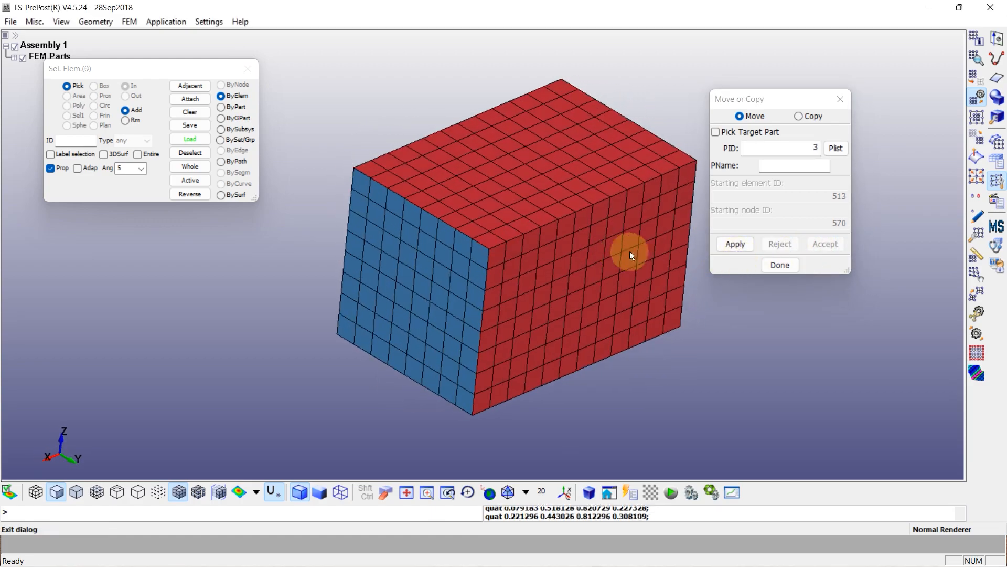
left_click(779, 265)
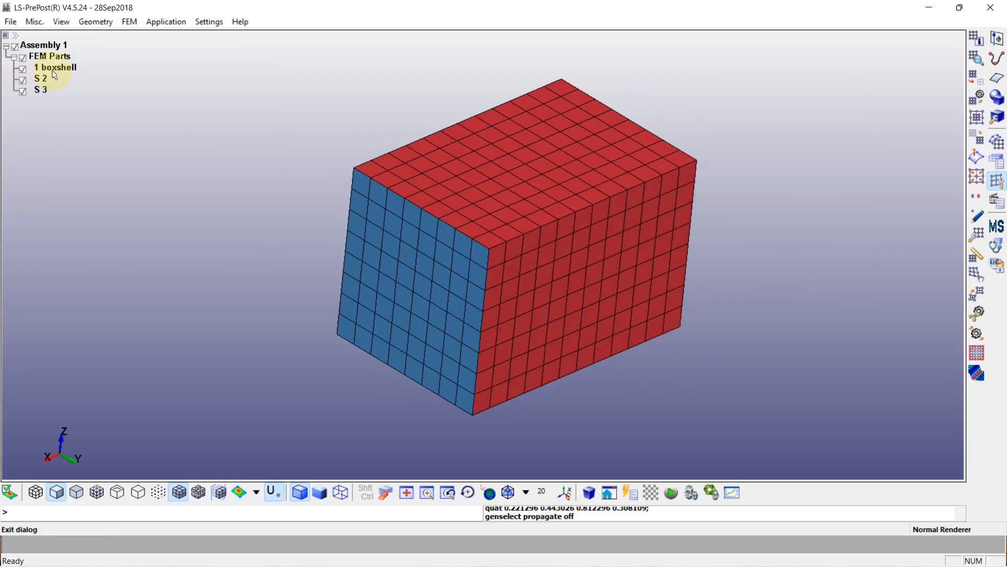
- Highlight parts 1 boxshell, 2 and 3 one after another to examine which faces of the box belong to each
left_click(54, 71)
left_click_drag(157, 173, 266, 236, "shift")
left_click(43, 78)
left_click_drag(196, 202, 405, 218, "shift")
left_click(42, 91)
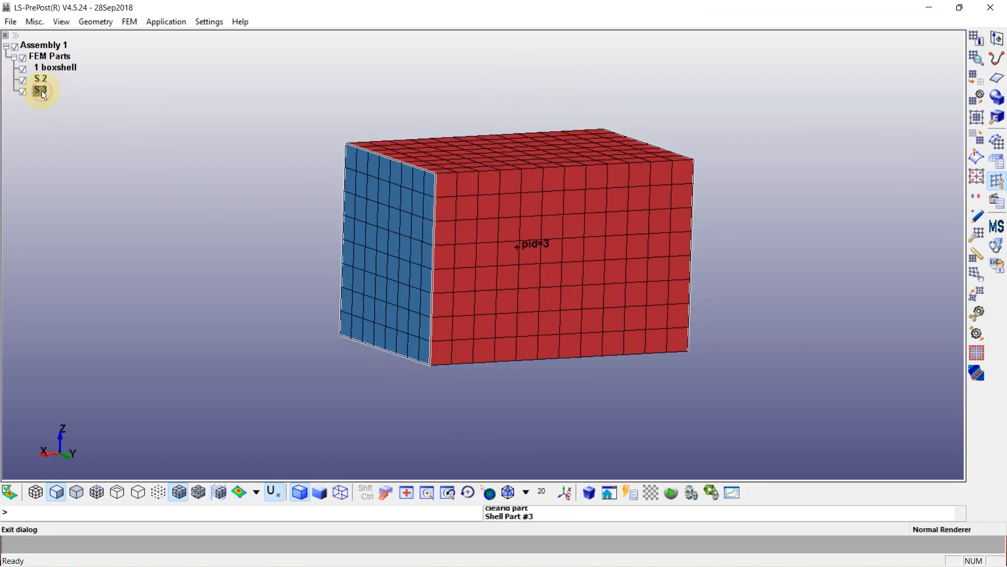
left_click_drag(287, 154, 355, 259, "shift")
mouse_move(540, 241)
left_mouse_down("shift")
mouse_move(340, 182)
mouse_move(523, 232)
left_mouse_up("shift")
scroll(523, 233, "up", 1)
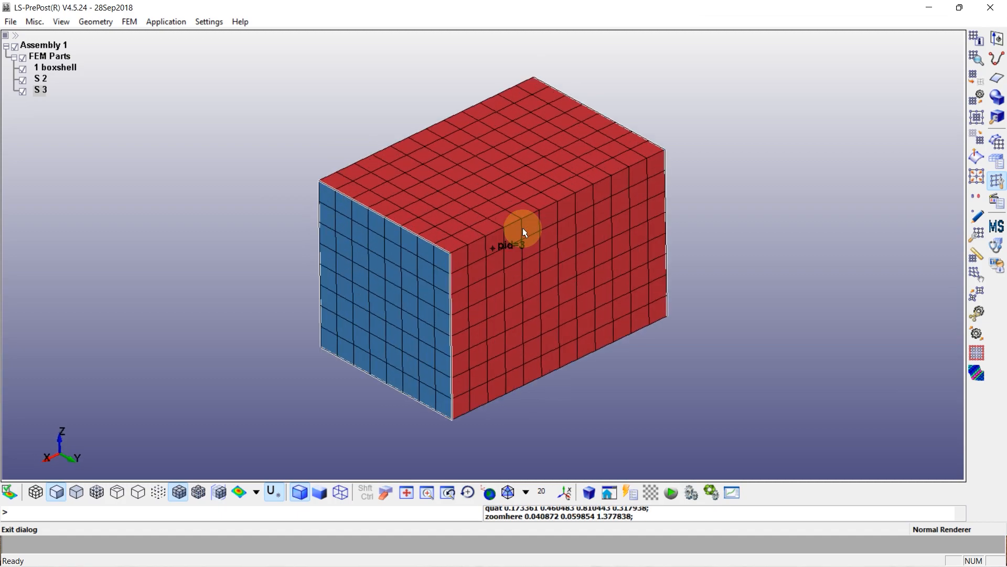
left_click(33, 93)
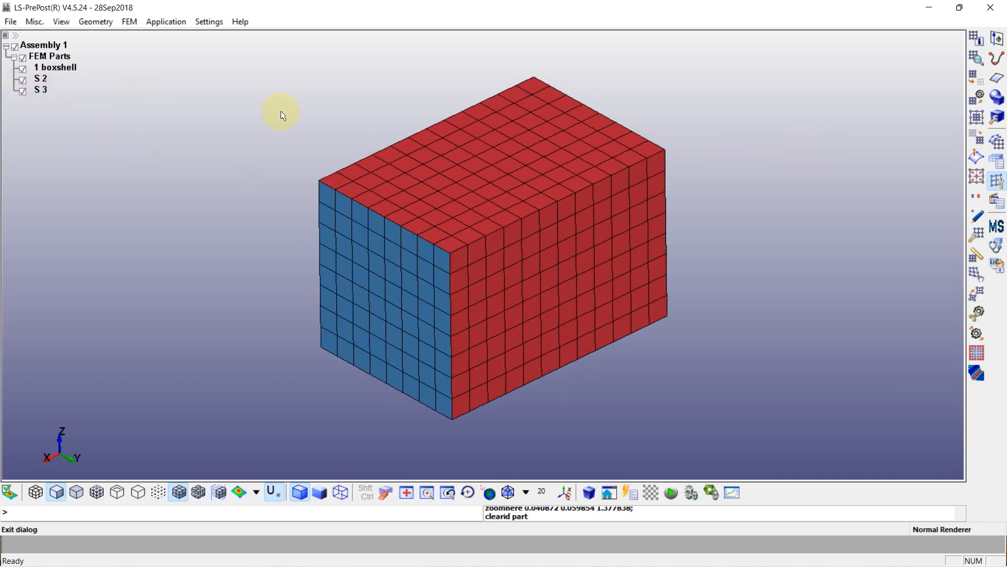
- Set up the Auto Mesher in Remesh mode with the Triangle mesh type
left_click(996, 145)
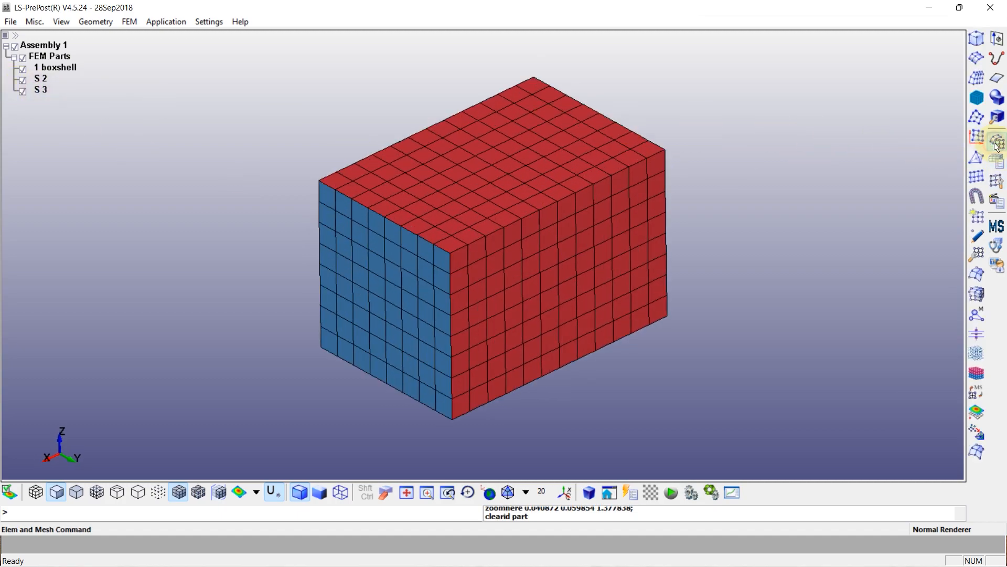
left_click(975, 59)
left_click_drag(787, 100, 870, 80)
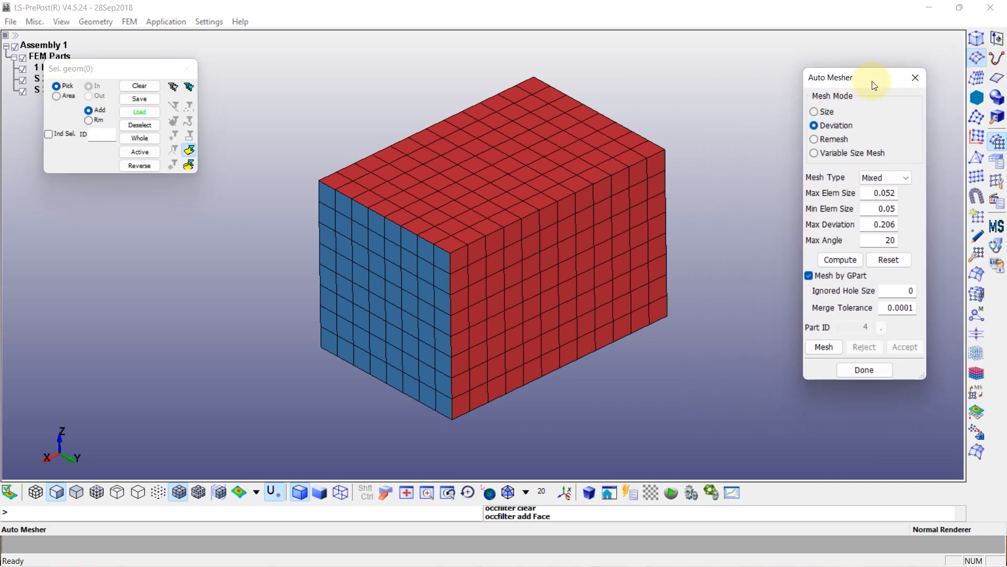
left_click(833, 138)
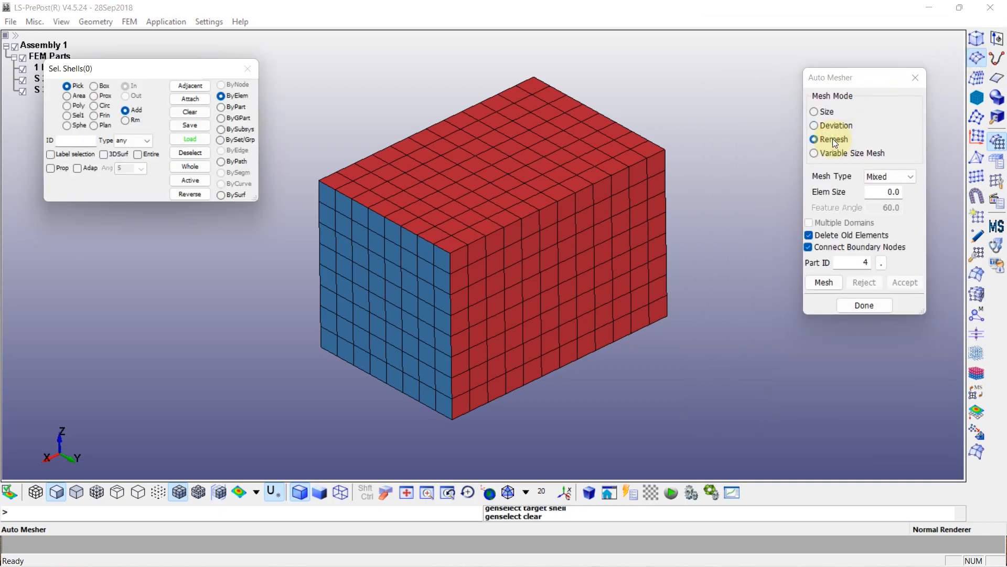
left_click(898, 177)
left_click(882, 196)
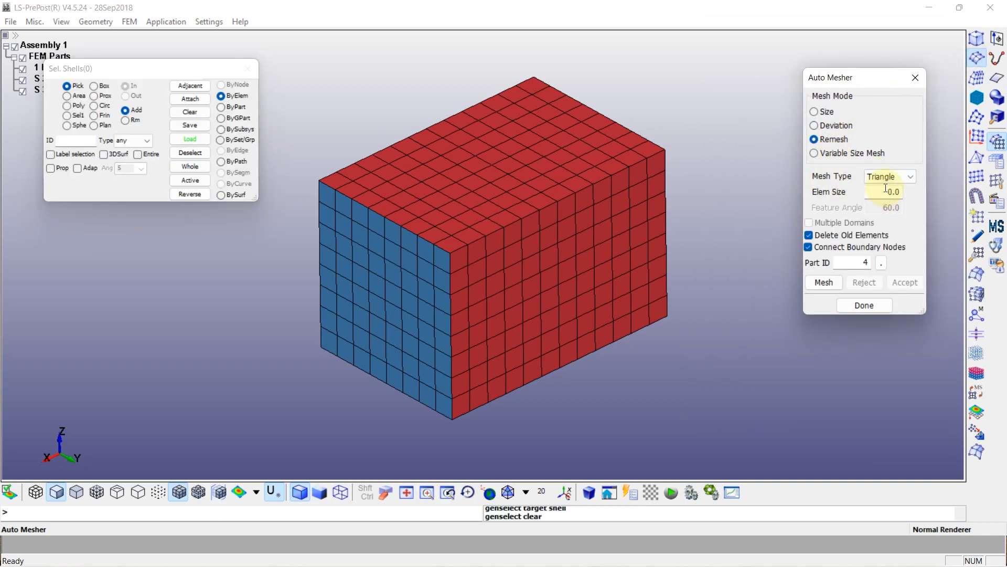
- Remesh the green end face with triangles, selecting it by part and using part 1 boxshell as the target, and accept the mesh
left_click(881, 264)
left_click(810, 318)
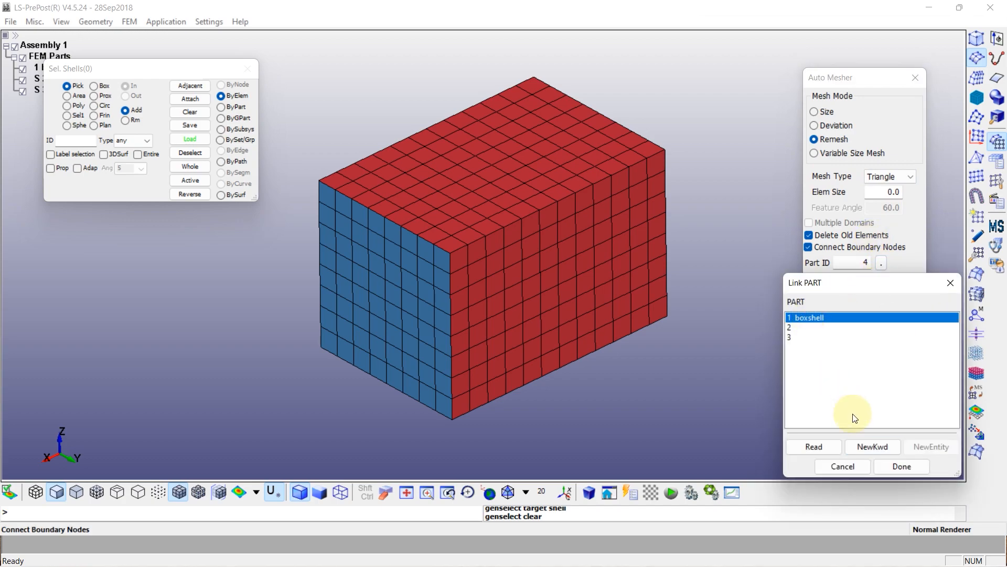
left_click(900, 466)
left_click_drag(763, 245, 489, 272, "shift")
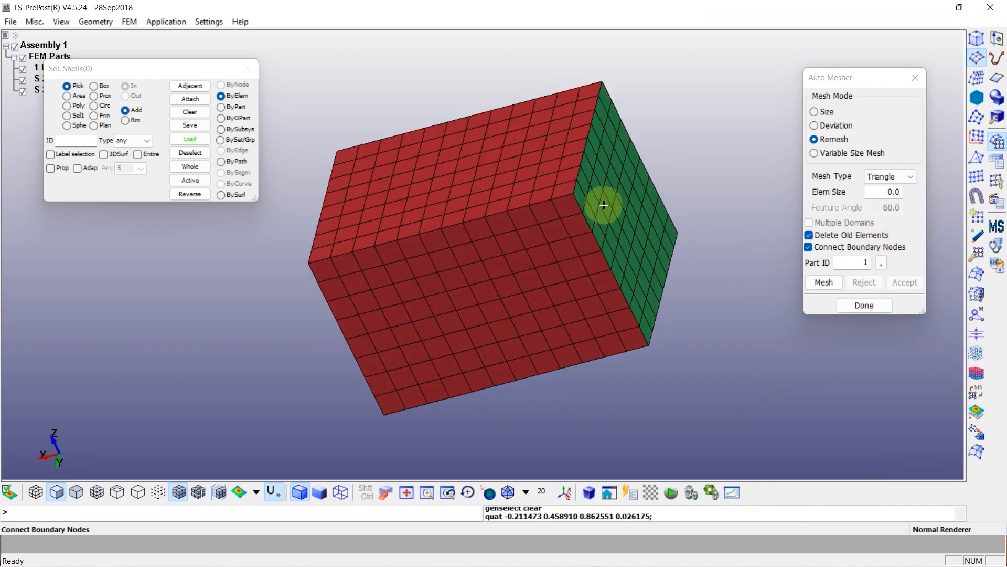
left_click(235, 108)
left_click(614, 173)
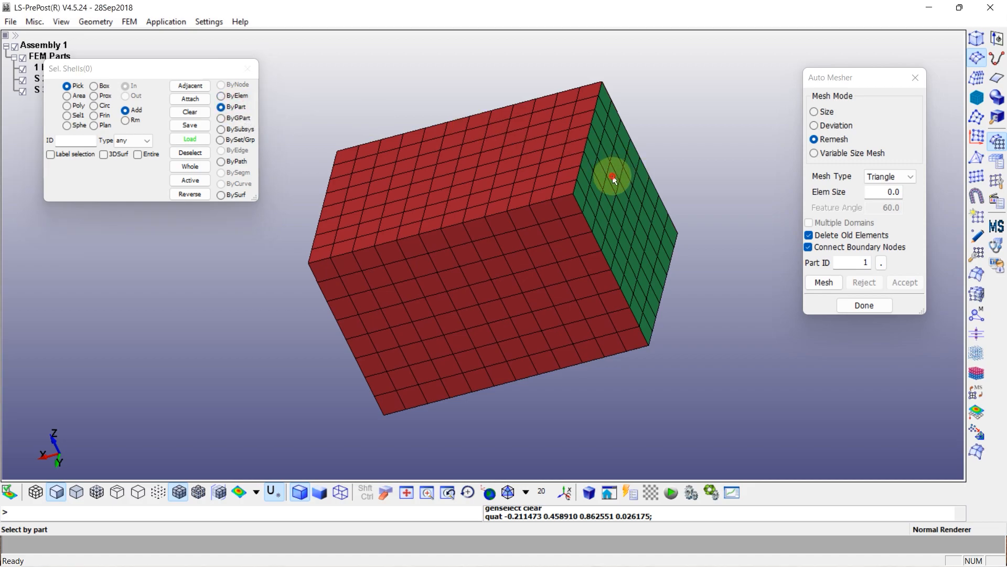
left_click_drag(674, 206, 630, 233, "shift")
left_click(823, 282)
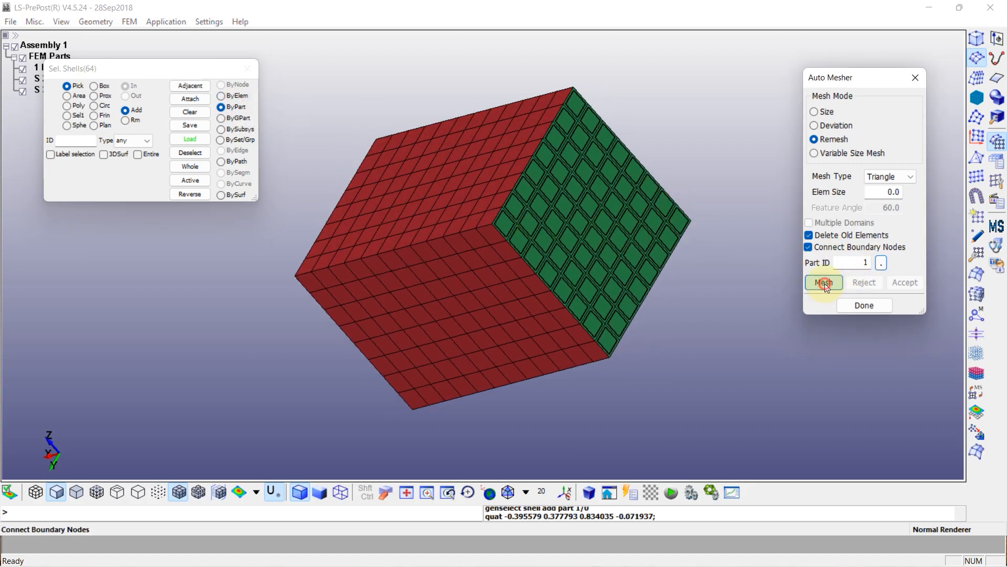
left_click(912, 283)
- Remesh the blue end face with triangles, using part 2 as the target, and accept the mesh
left_click_drag(551, 288, 551, 231, "shift")
left_click(881, 262)
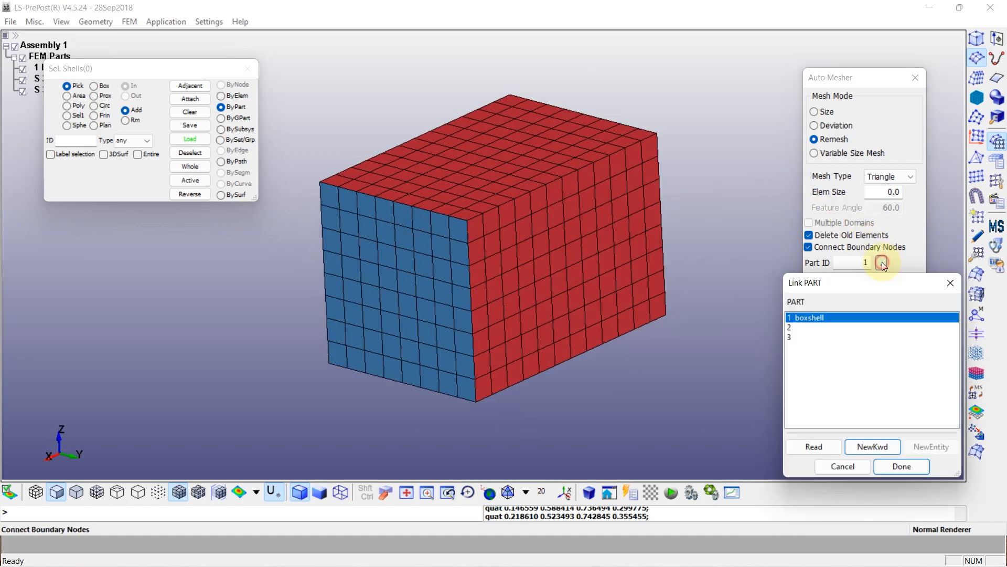
left_click(805, 328)
left_click(902, 466)
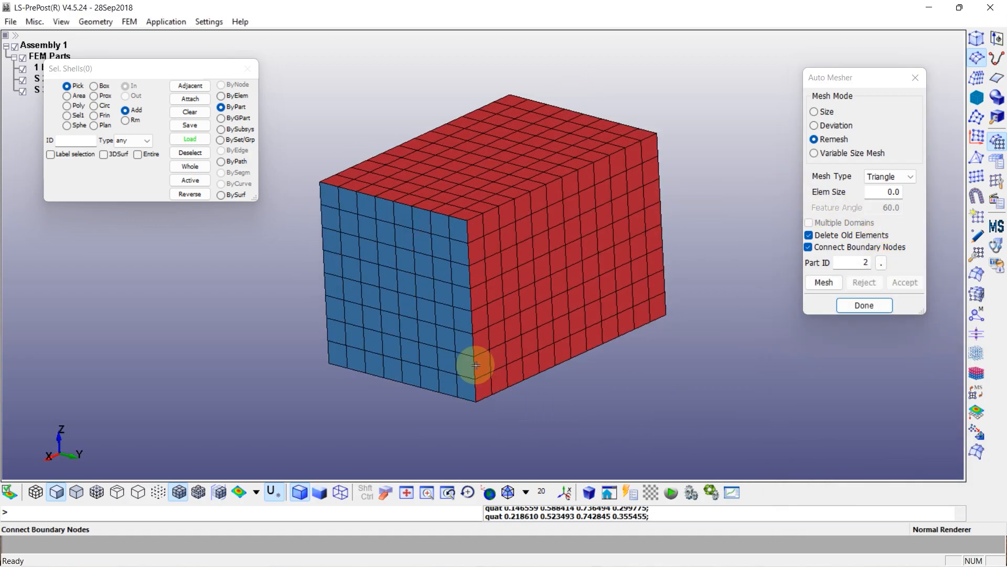
left_click(419, 265)
left_click(824, 282)
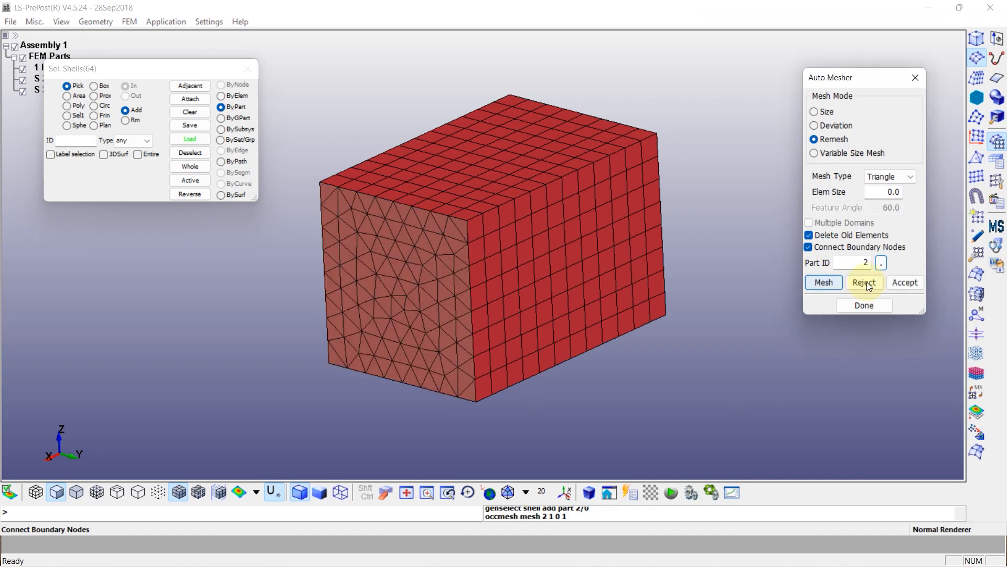
left_click(904, 282)
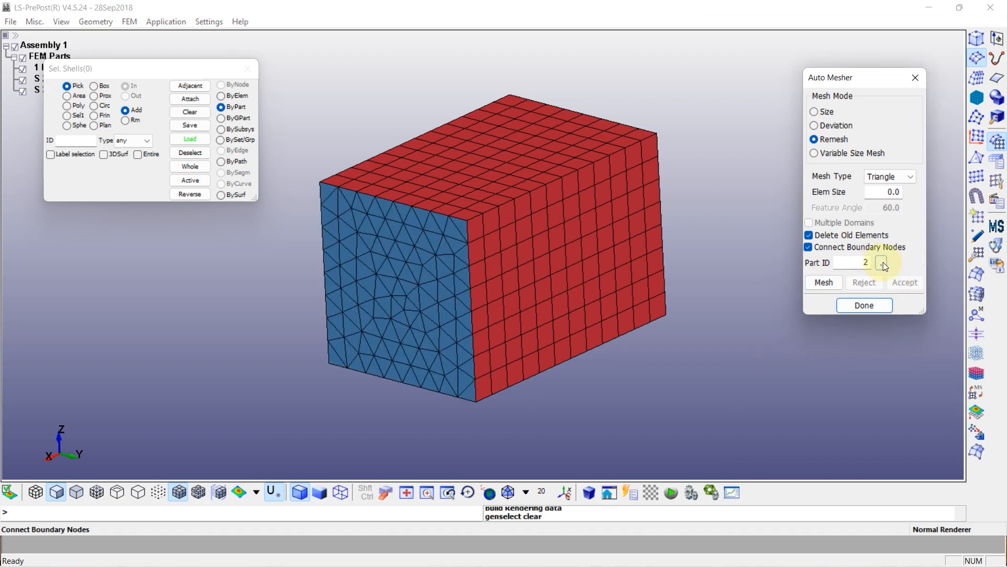
- Remesh the red side face with triangles into part 3, selecting it by element with propagation at angle 5, and accept the mesh
left_click(882, 262)
left_click(801, 337)
left_click(902, 466)
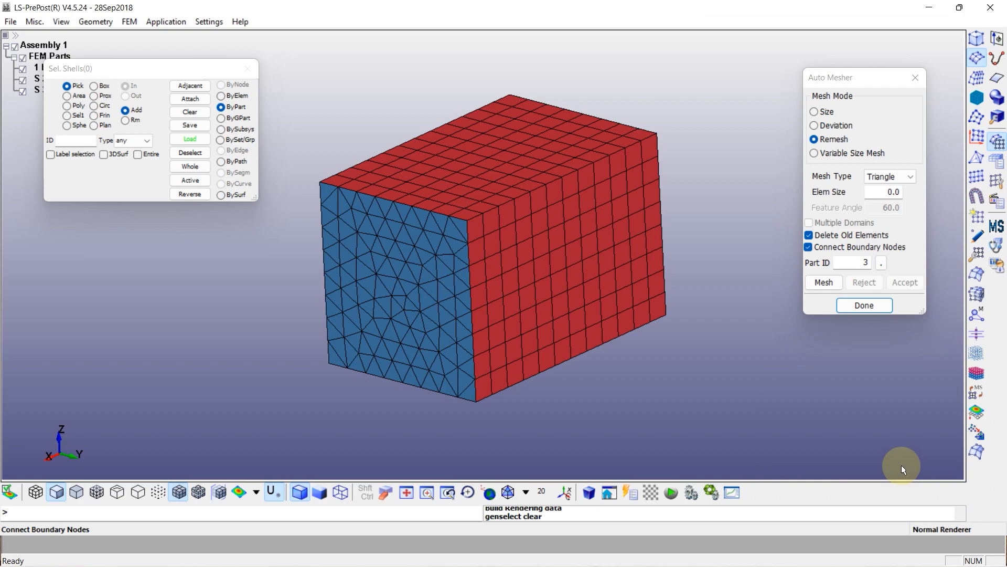
left_click(230, 96)
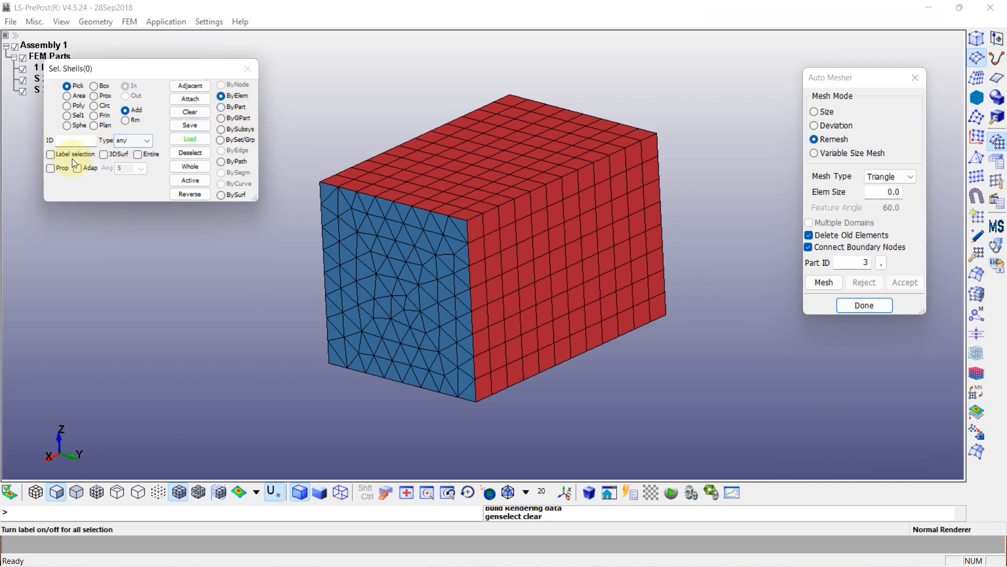
left_click(51, 167)
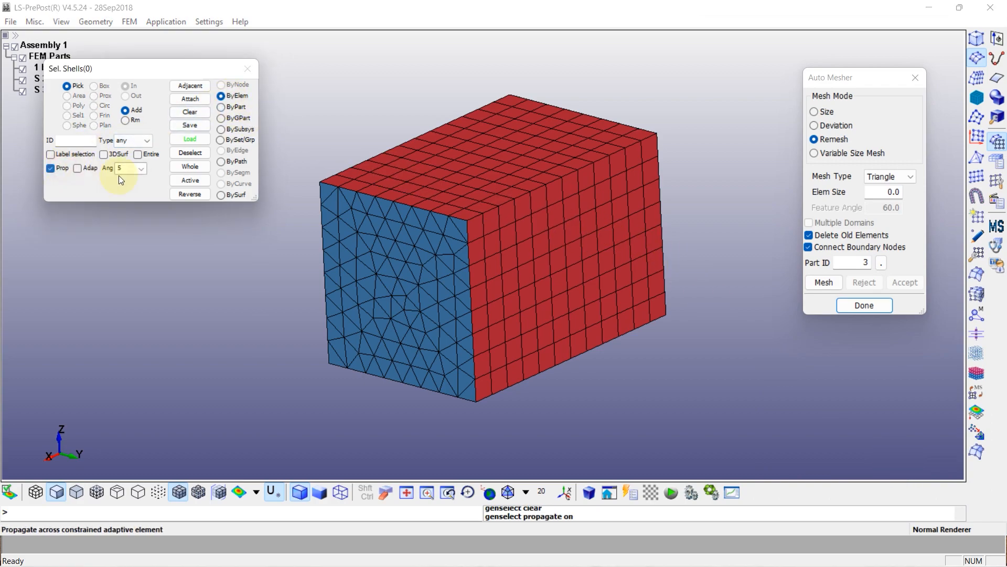
left_click(573, 213)
left_click(824, 283)
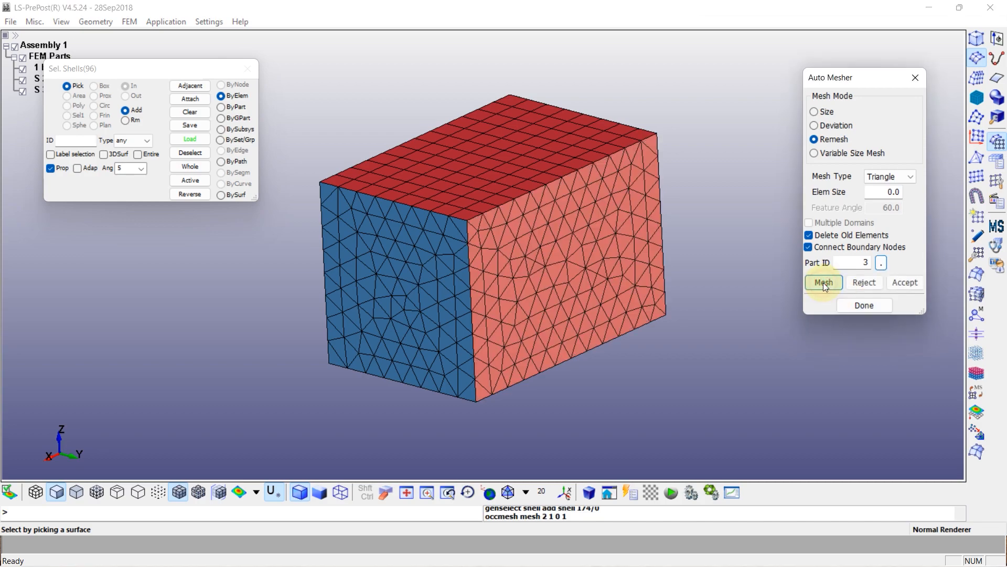
left_click(905, 284)
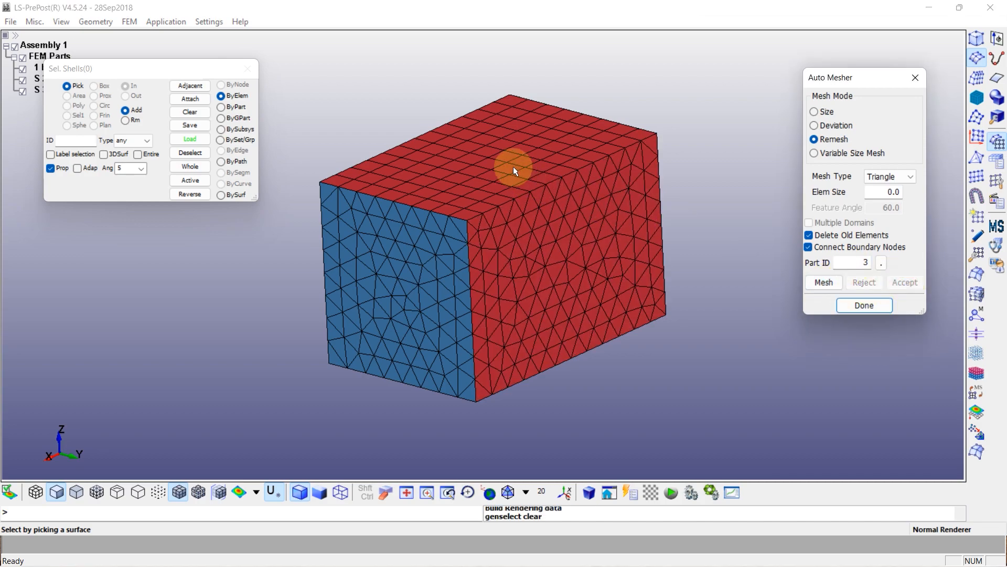
- Remesh the red top face and the opposite red side face with triangles into part 3, accepting each mesh
left_click(555, 171)
left_click(824, 282)
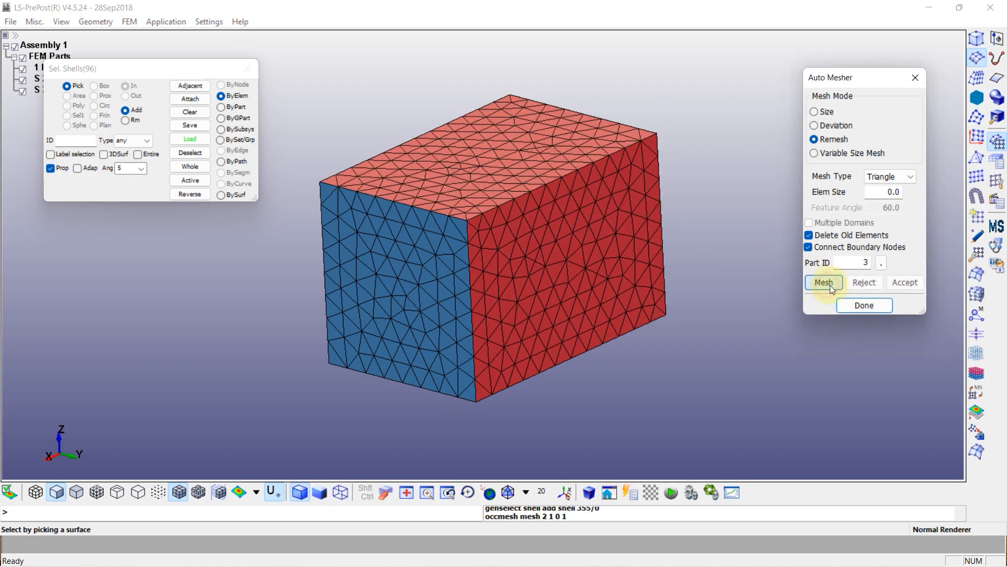
left_click(907, 283)
left_click_drag(371, 243, 427, 232, "shift")
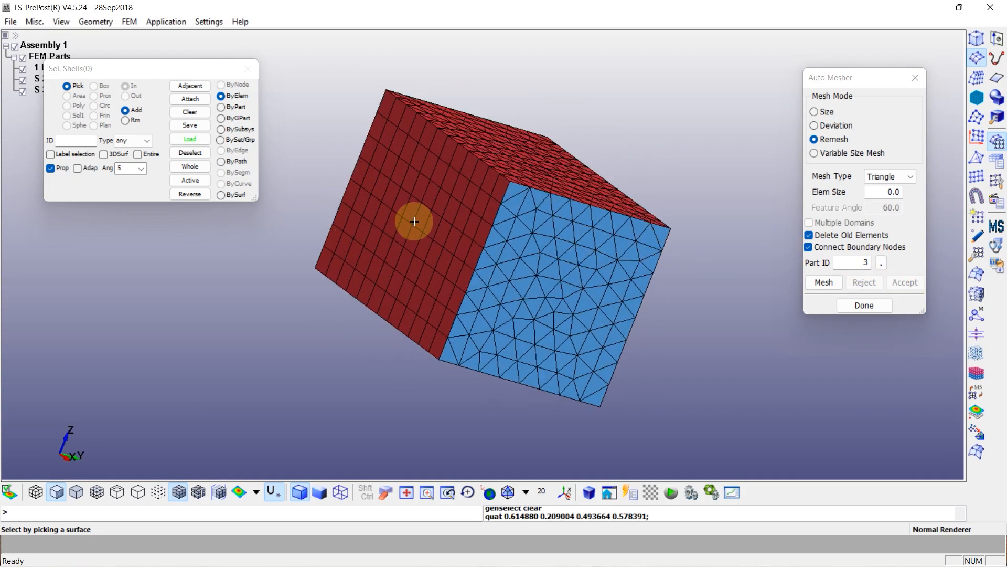
left_click(418, 218)
left_click(824, 281)
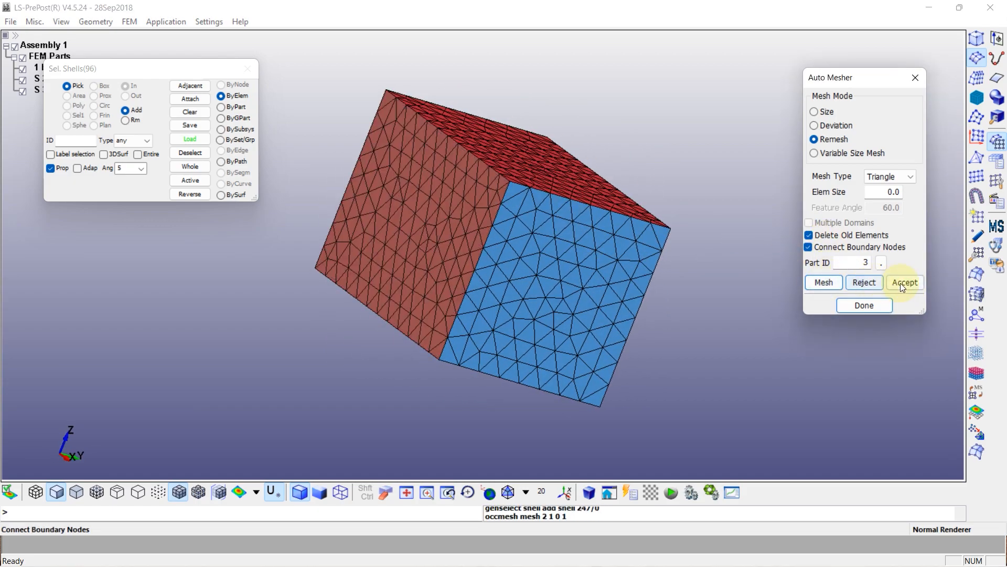
left_click(898, 283)
- Remesh the red bottom face with triangles into part 3, accept the mesh and finish auto meshing
left_click_drag(399, 220, 438, 247, "shift")
left_click(438, 247)
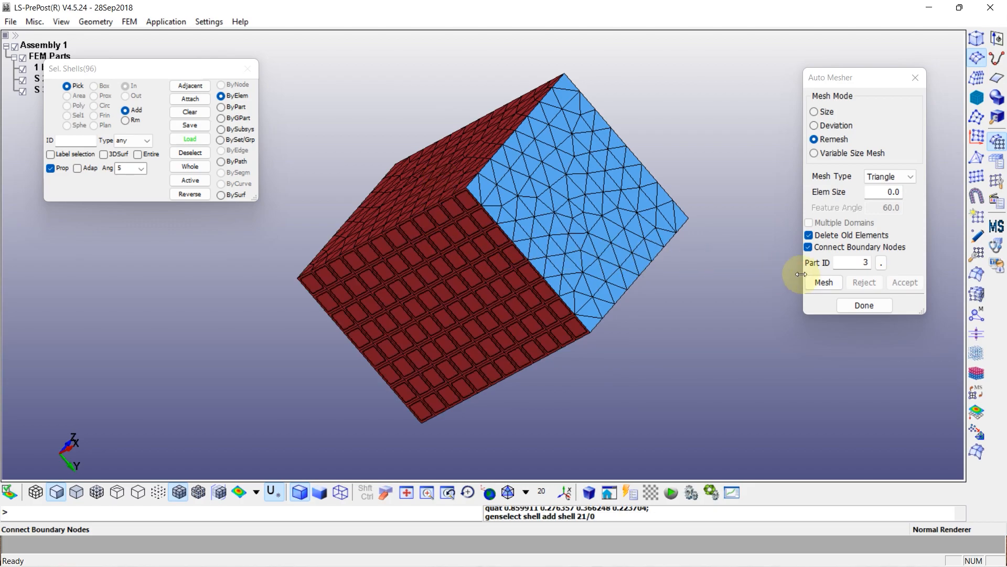
left_click(824, 282)
left_click(905, 283)
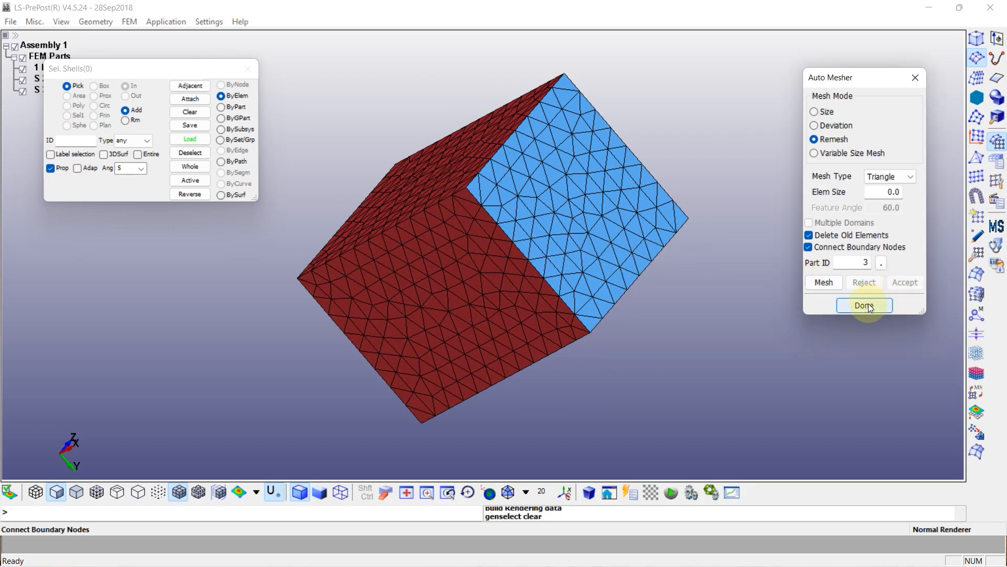
left_click(864, 305)
- Hide and show parts 1 boxshell, 2 and 3 in turn to examine the triangle mesh of each from different sides
left_click_drag(655, 221, 83, 139, "shift")
left_click(22, 69)
left_click_drag(632, 124, 105, 141, "shift")
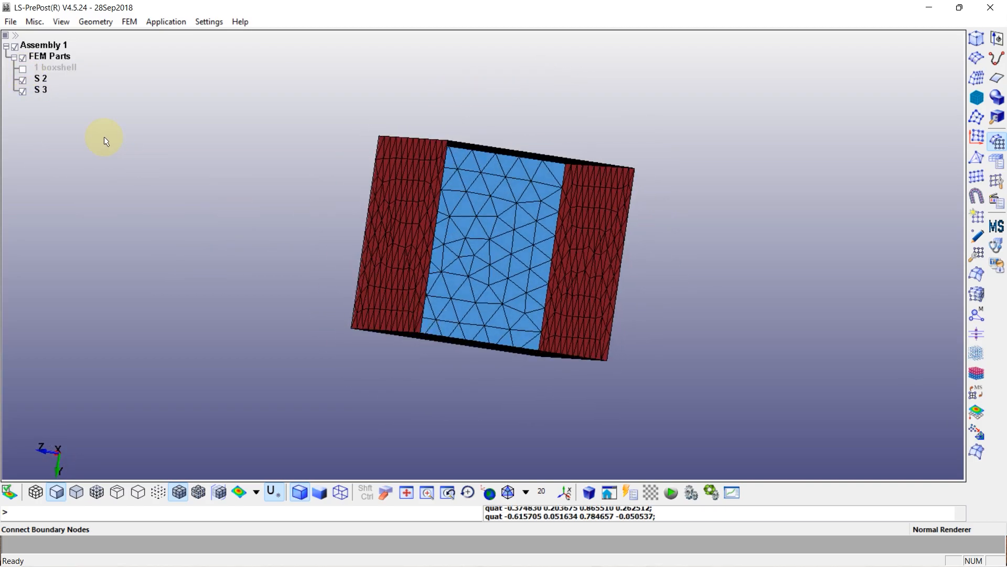
left_click(23, 69)
left_click_drag(450, 308, 99, 138, "shift")
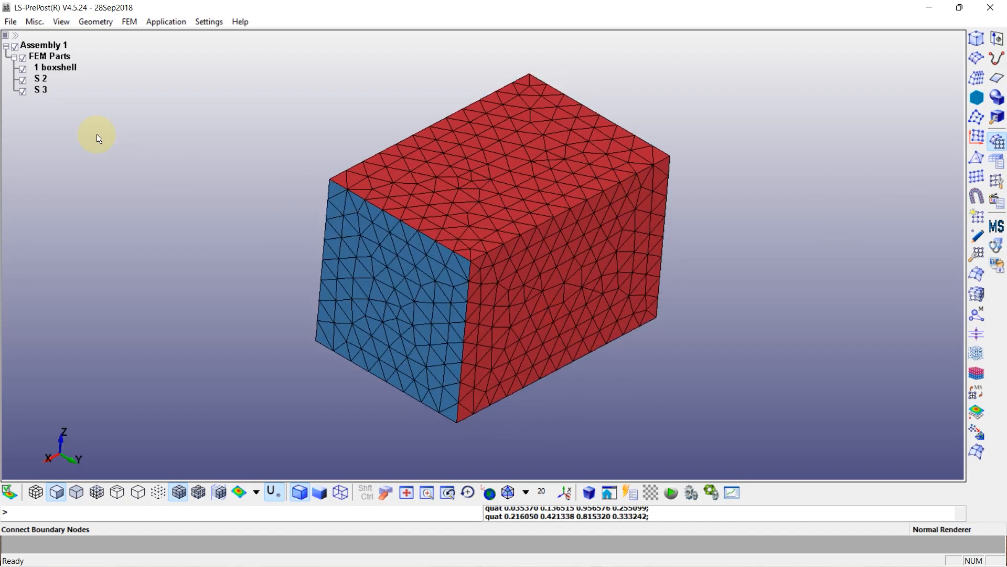
left_click(23, 80)
left_click(23, 79)
left_click(22, 91)
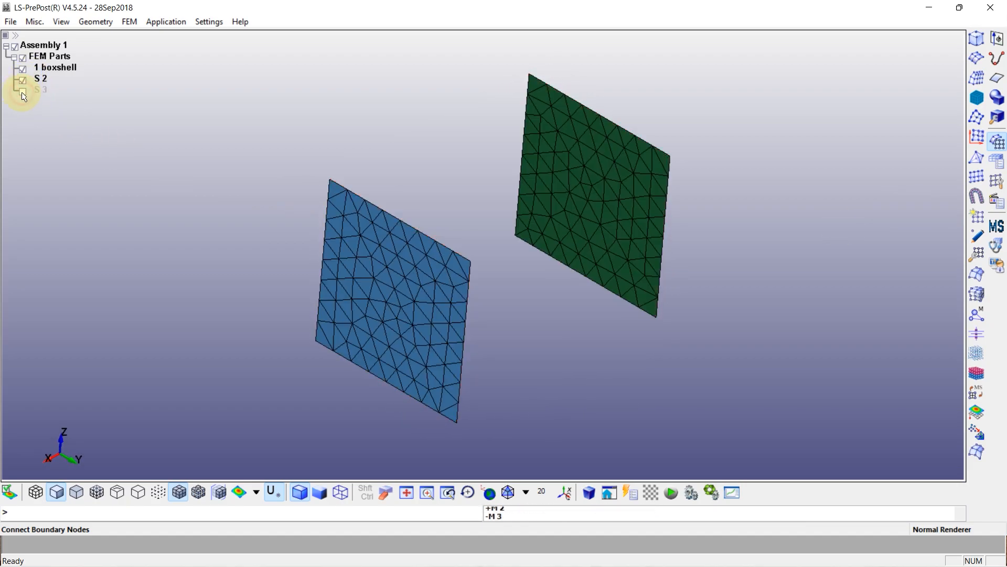
left_click(23, 91)
left_click_drag(596, 353, 538, 361, "shift")
- Check the box mesh for duplicate nodes with a tolerance of 0.000600
left_click(997, 180)
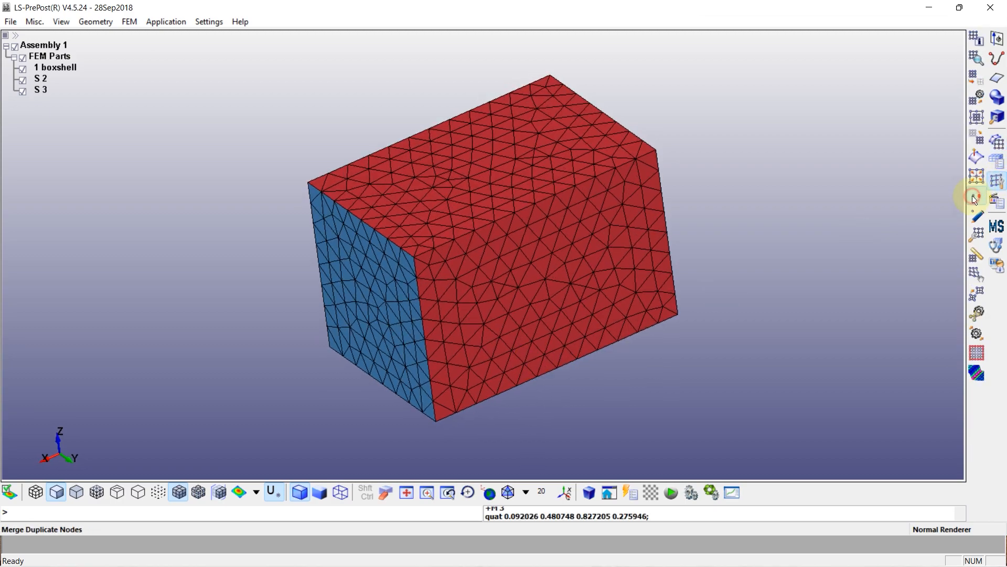
left_click(975, 199)
left_click(864, 158)
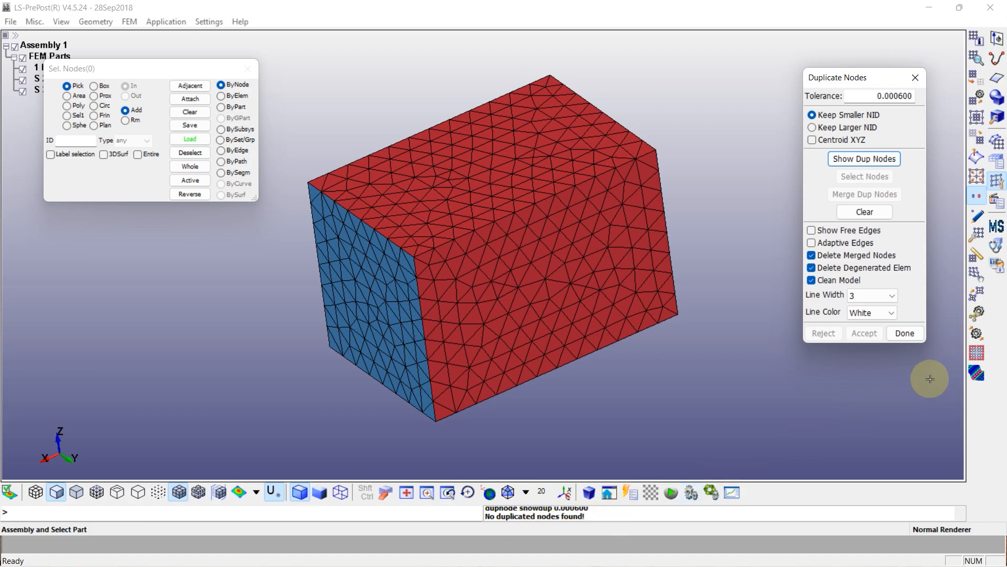
left_click(905, 333)
- Save the model as keyword file ICFD-Part in the DEM-coupling folder on the Desktop, choosing its output version
scroll(543, 213, "down", 2)
left_click_drag(542, 213, 602, 187)
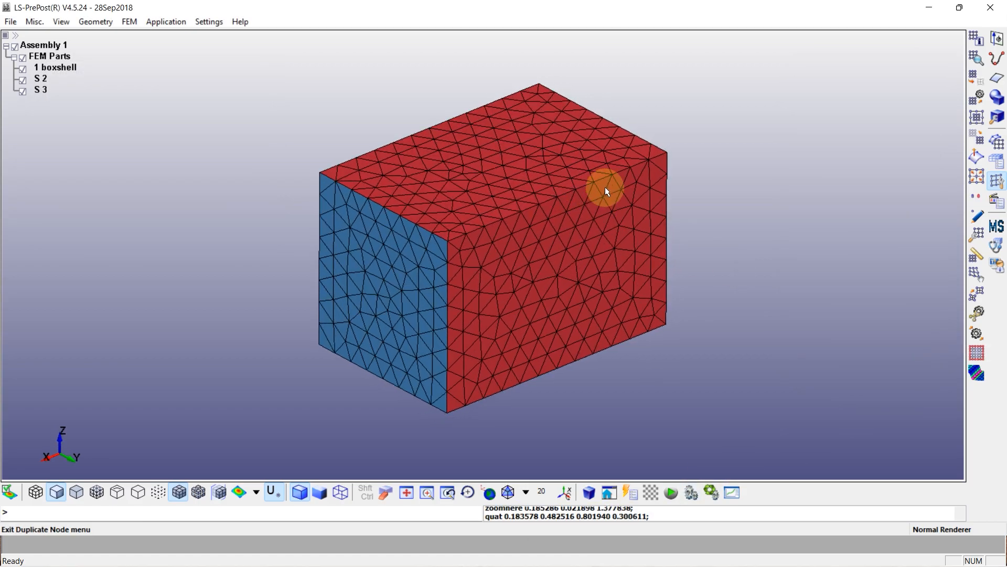
left_click(10, 22)
mouse_move(73, 101)
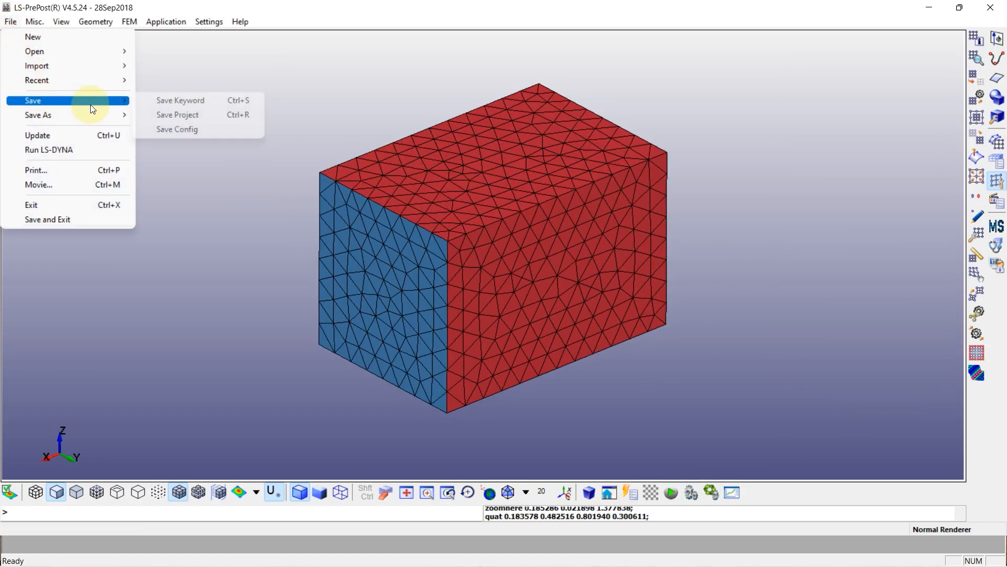
left_click(178, 100)
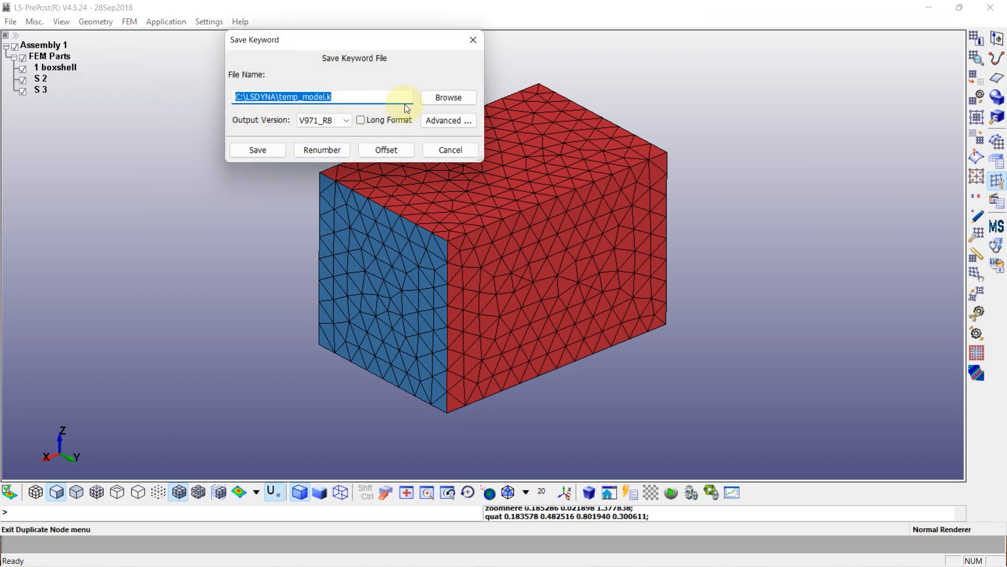
left_click(448, 97)
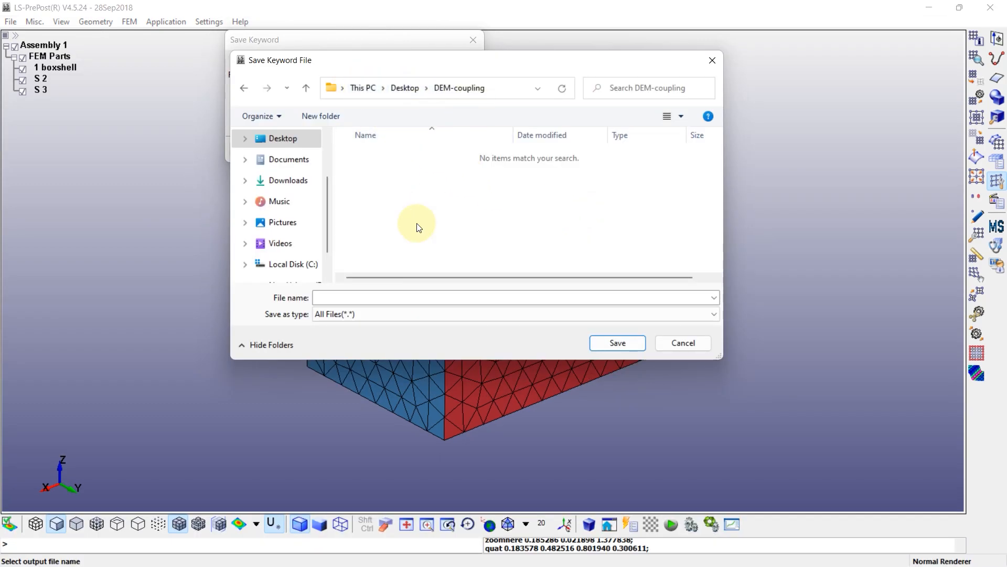
left_click(375, 298)
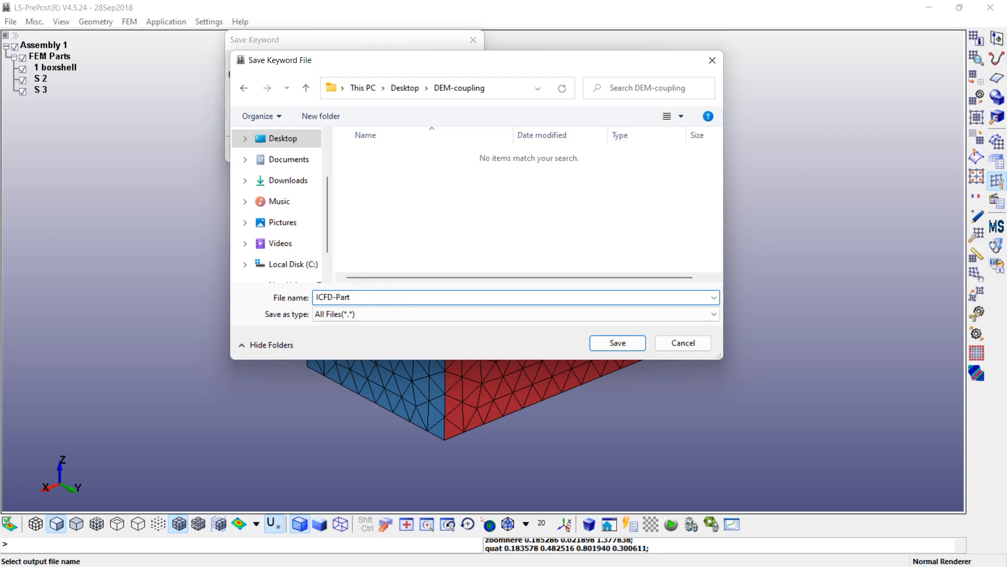
type("ICFD-Part")
left_click(619, 341)
left_click(342, 121)
left_click(307, 172)
left_click(267, 152)
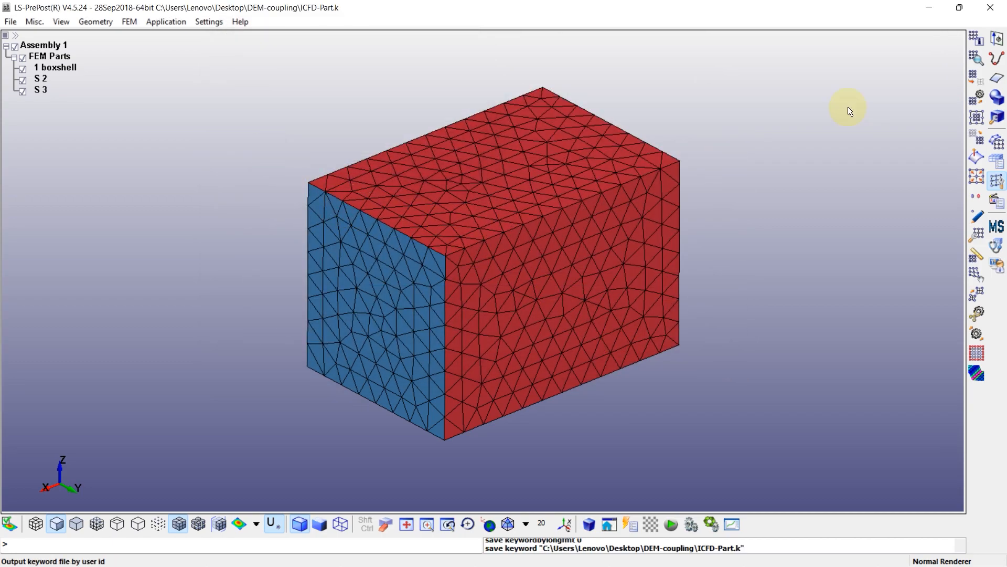
- Leave LS-PrePost and open ICFD-Part.k from the DEM-coupling folder in Notepad++
left_click(996, 6)
mouse_move(394, 550)
left_click(429, 468)
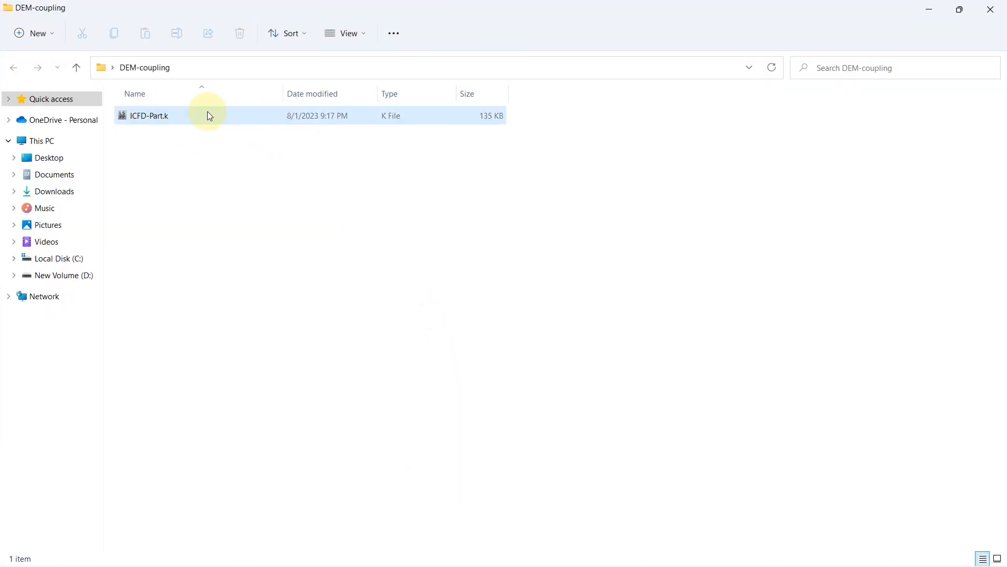
left_click(189, 116)
right_click(188, 116)
left_click(250, 294)
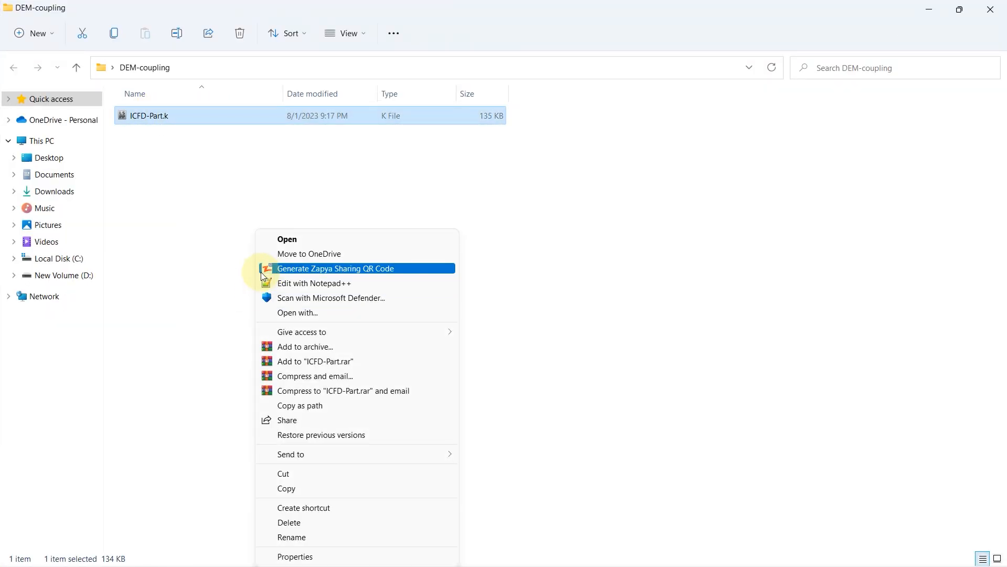
left_click(304, 282)
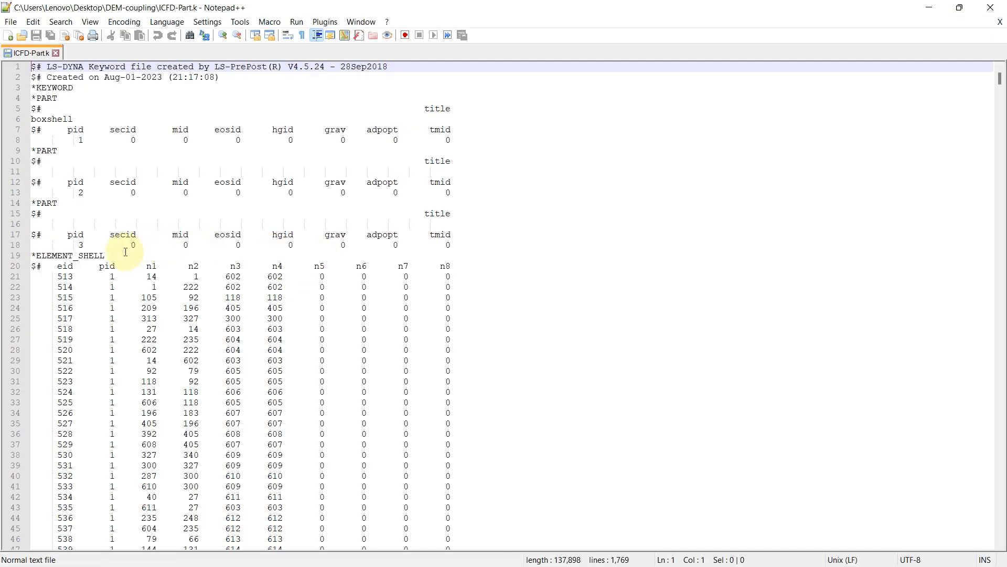
- Replace the *ELEMENT_SHELL keyword on line 19 with *MESH_SURFACE_ELEMENT
left_click_drag(107, 255, 74, 256)
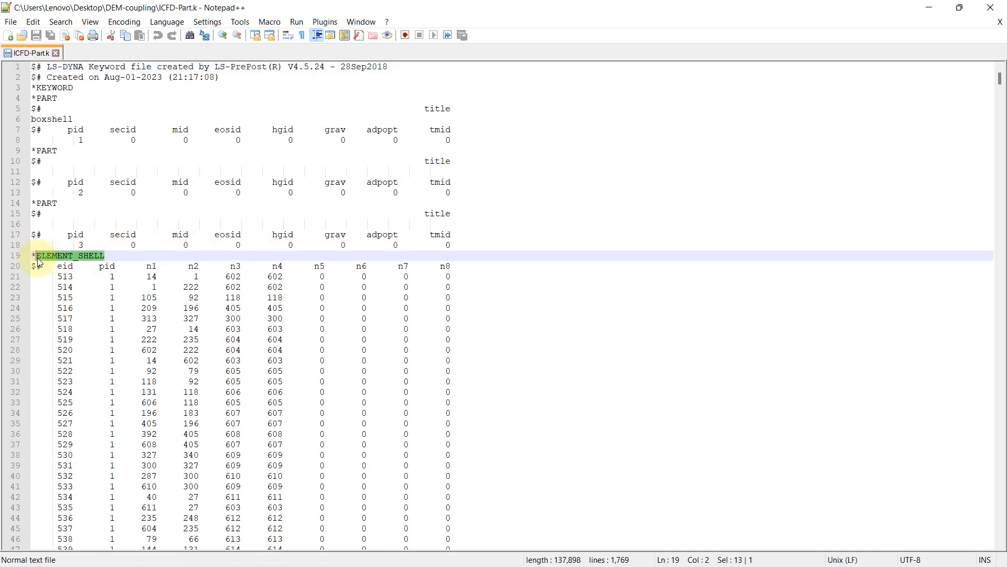
key("Caps_Lock")
type("MESH")
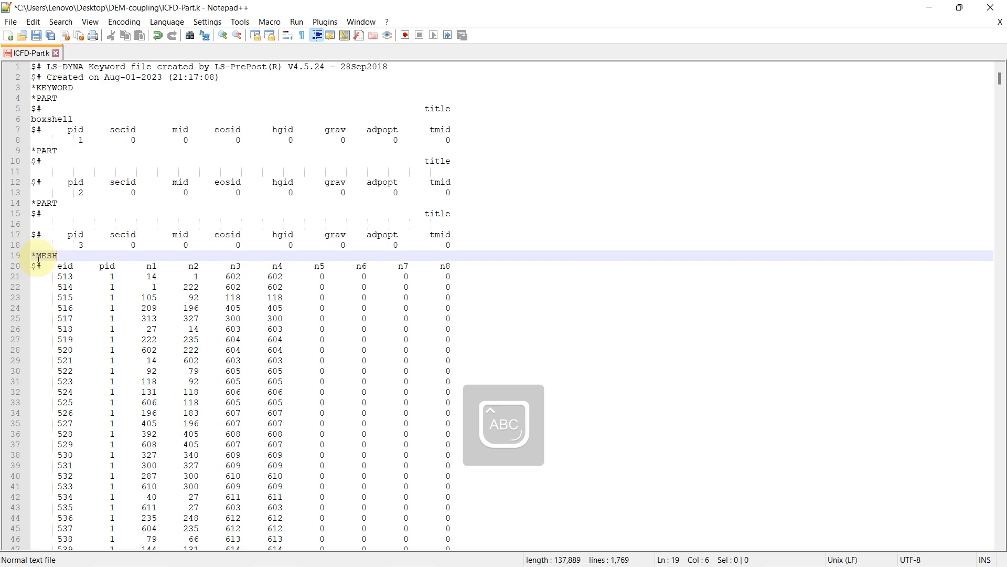
type("_FURFECE")
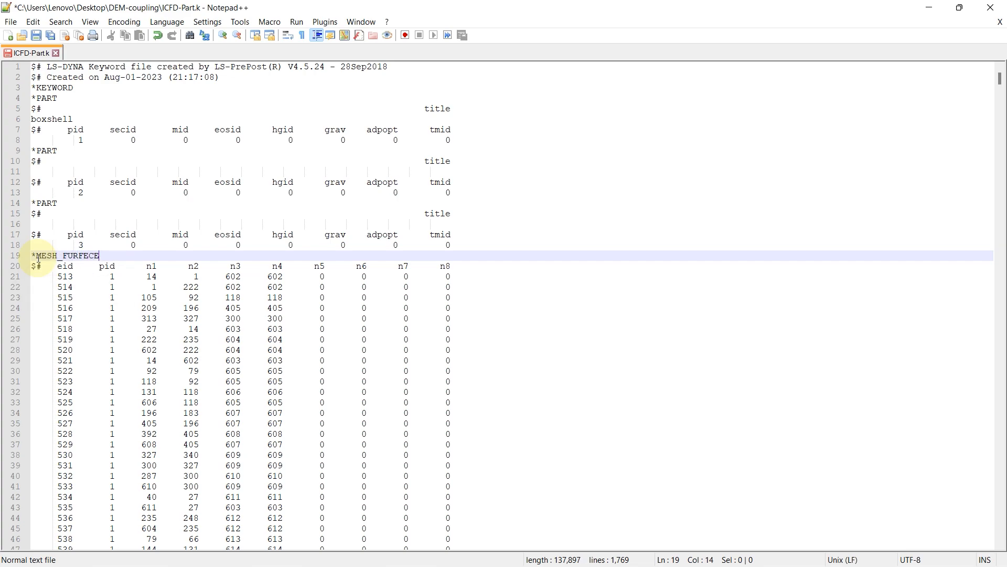
key("BackSpace")
type("S")
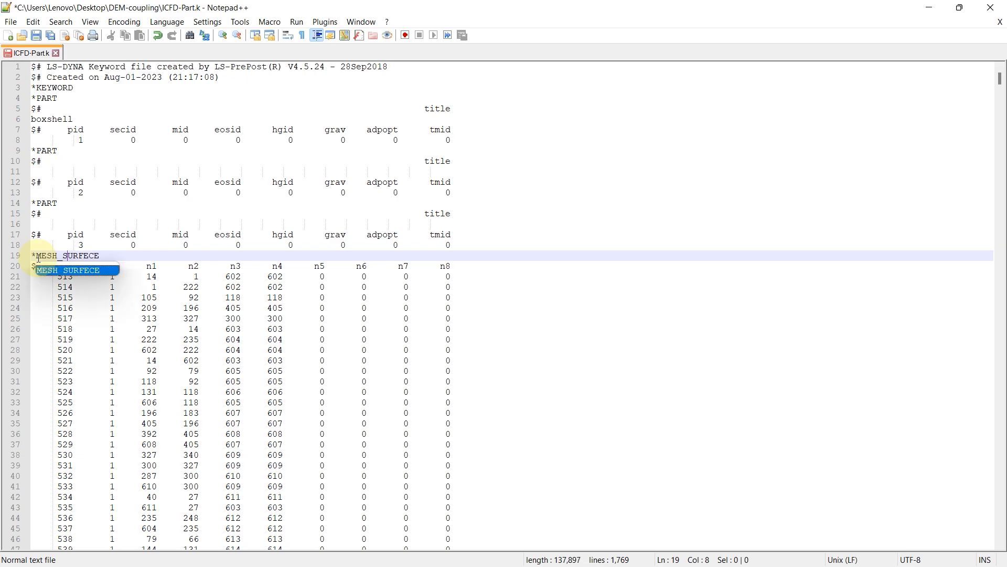
key("Right")
key("Right")
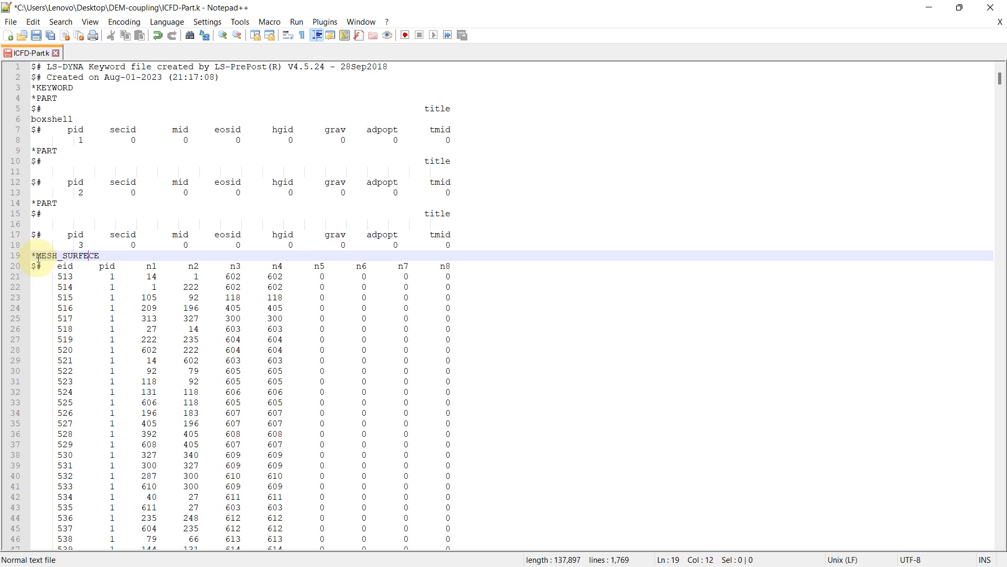
key("BackSpace")
type("A")
key("Right")
key("Right")
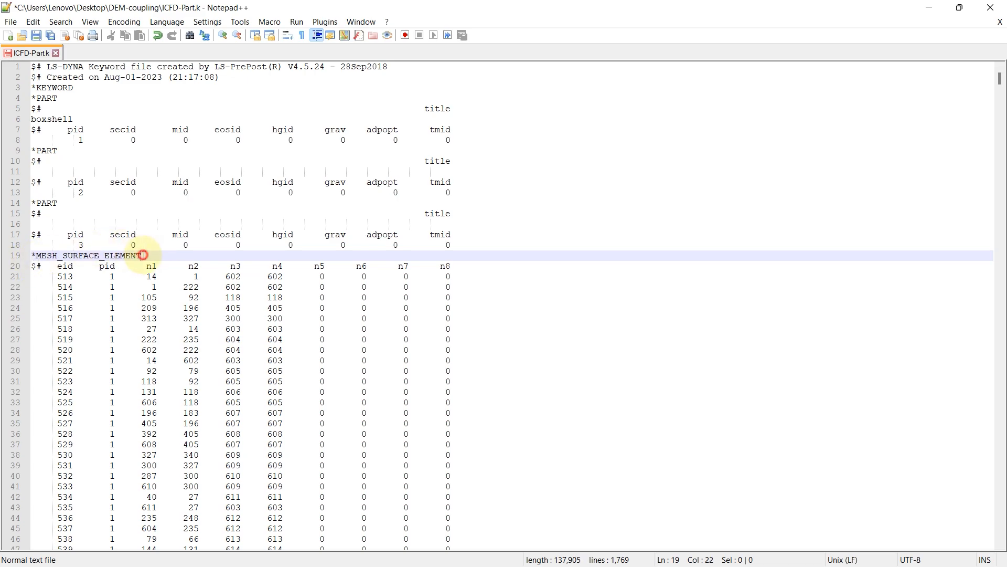
- Change the *NODE keyword on line 1183 to *MESH_SURFACE_NODE and save the file
left_click_drag(1001, 79, 998, 382)
left_click(50, 329)
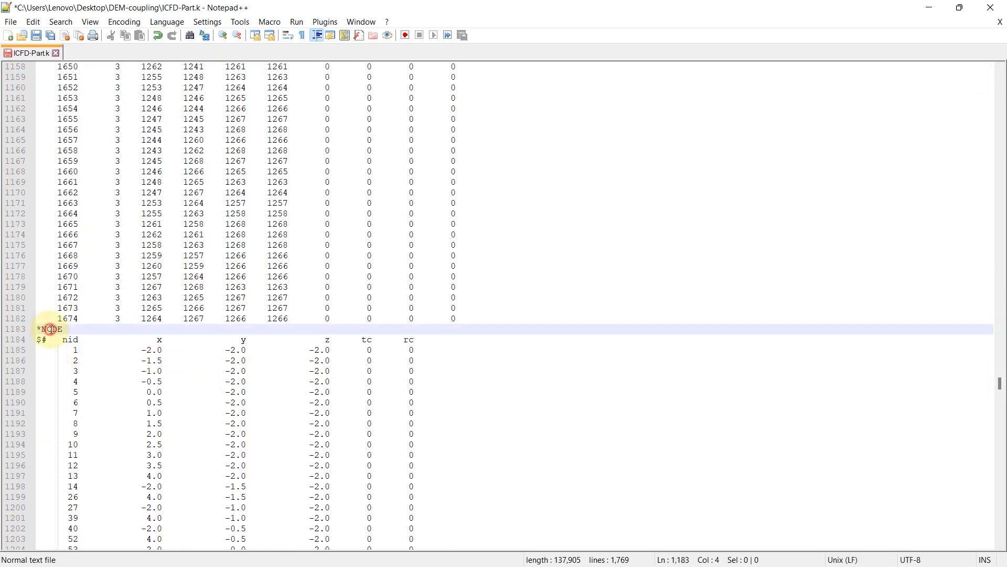
type("MESH_SURFACE_ELEMENT")
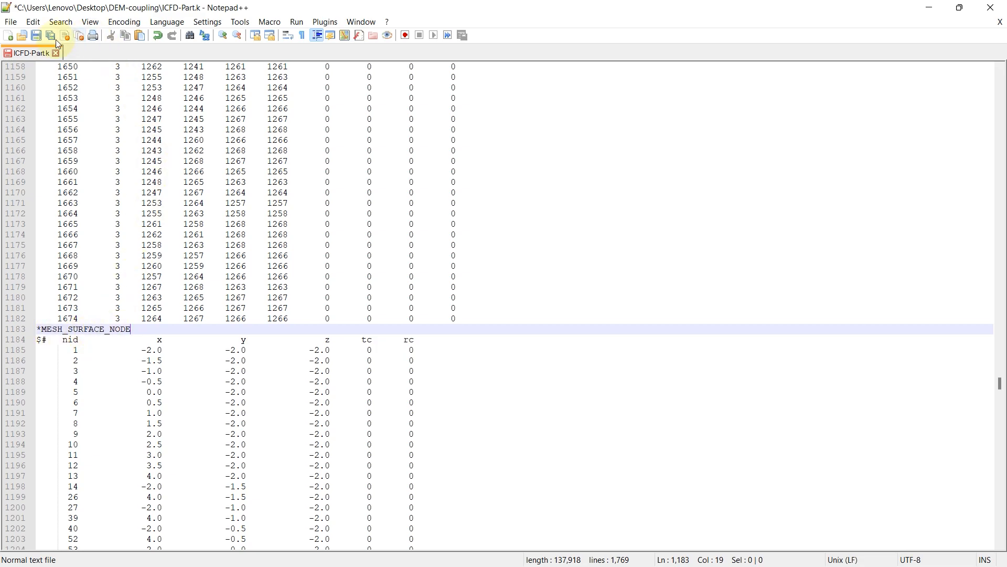
left_click(37, 35)
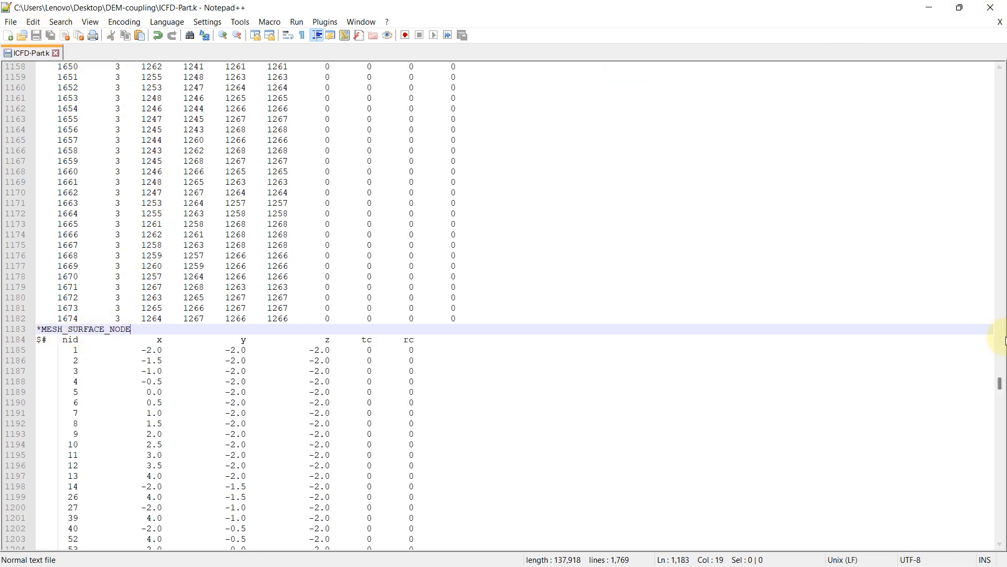
- Delete the three *PART blocks between *KEYWORD and *MESH_SURFACE_ELEMENT and save the file
left_click_drag(999, 383, 999, 76)
left_click_drag(452, 245, 28, 100)
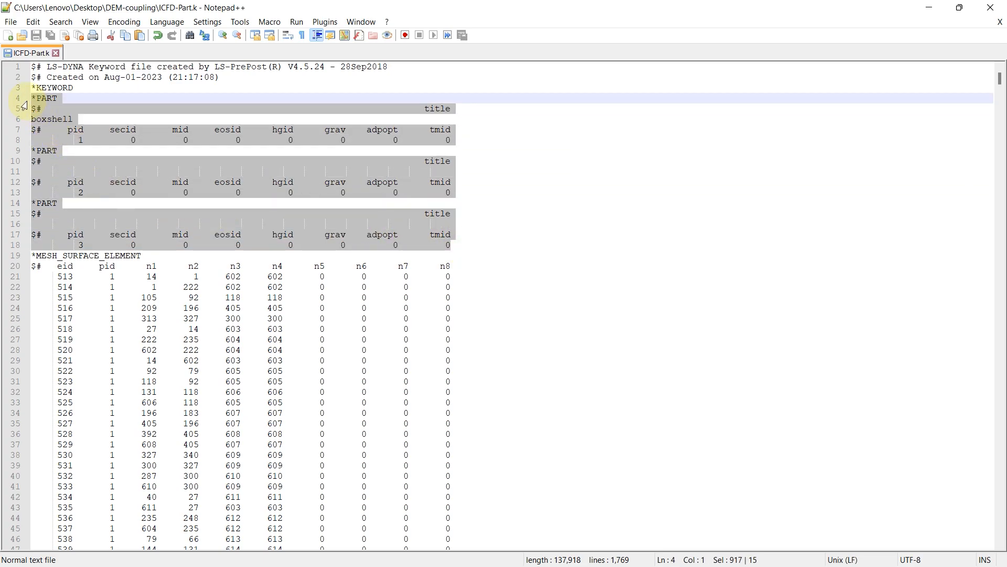
key("BackSpace")
key("BackSpace")
left_click(36, 36)
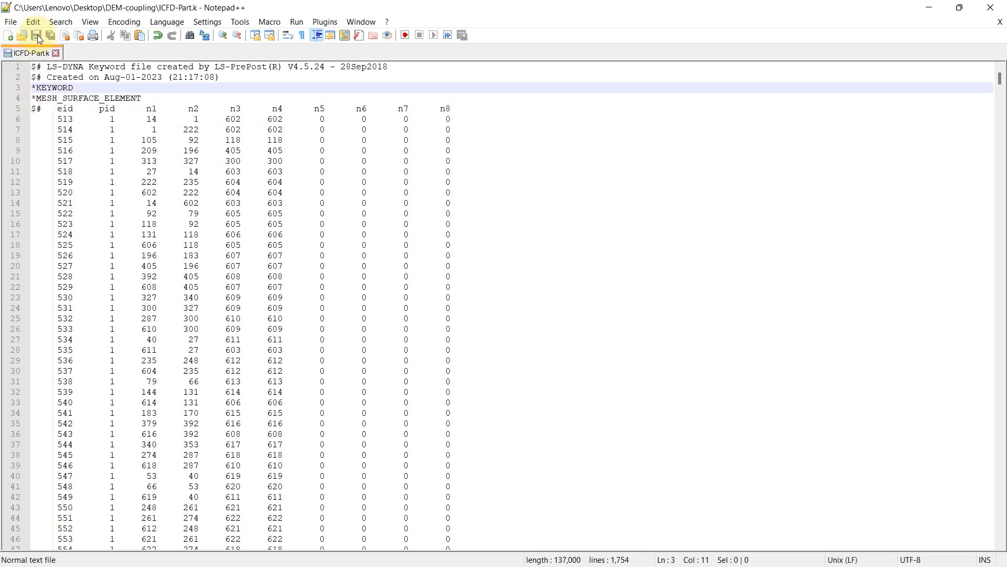
- Close the text editor and bring ICFD-Part.k into LS-PrePost, dismissing the startup hints
left_click(990, 7)
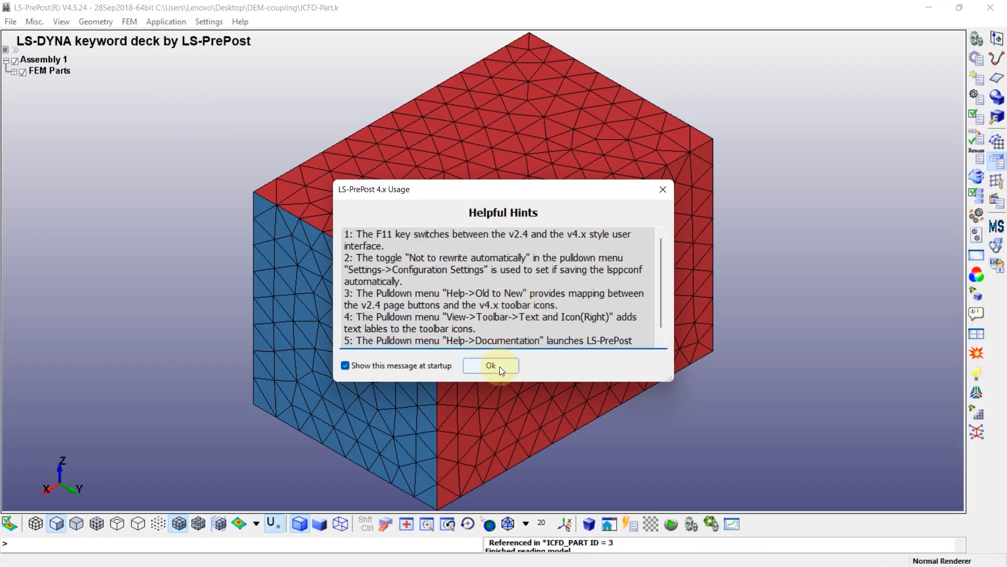
left_click(499, 365)
left_click(566, 316)
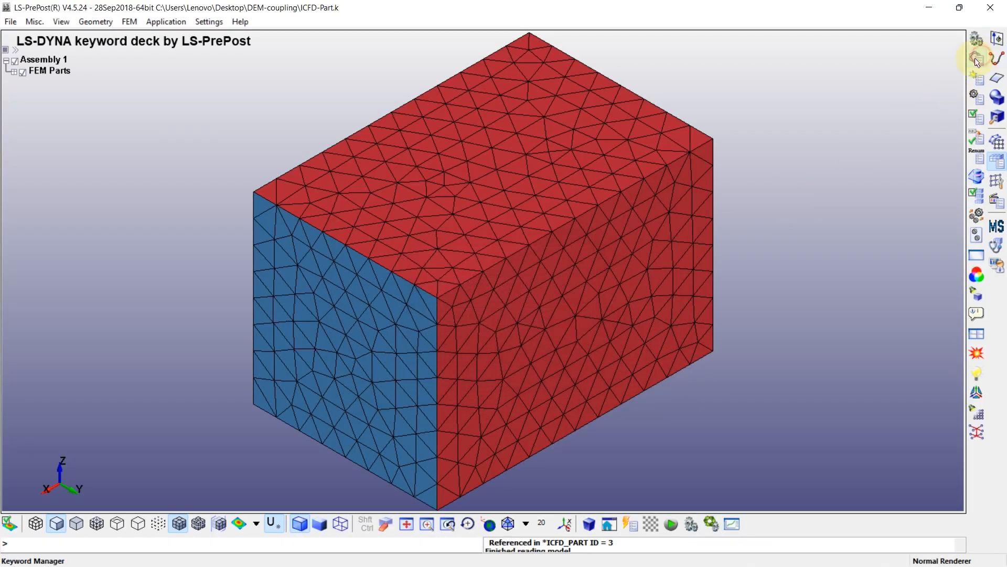
- Check the imported keyword data and highlight the surface mesh parts MS 1, MS 2 and MS 3 in turn
left_click(982, 58)
left_click(722, 246)
left_click(722, 246)
left_click(950, 130)
left_click(15, 72)
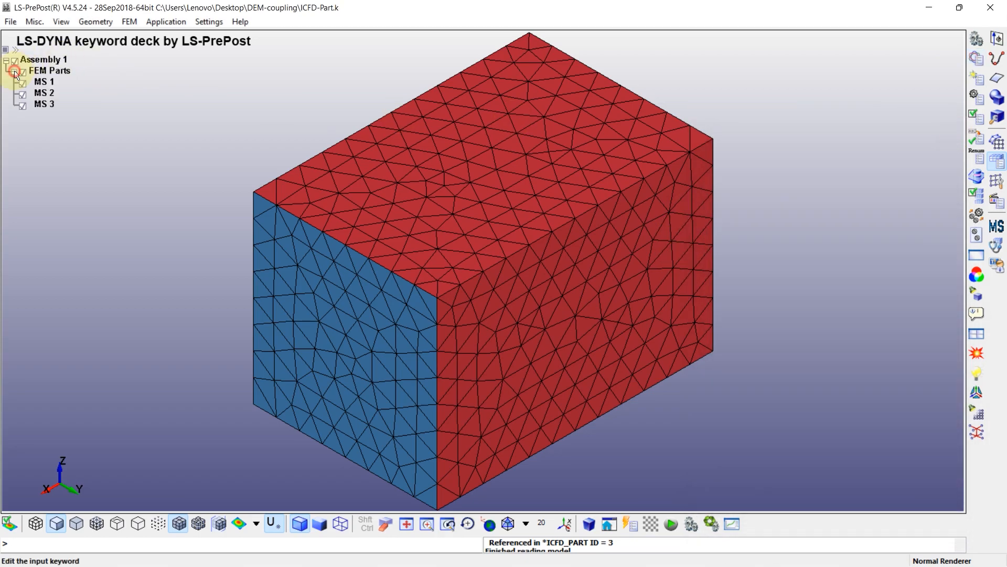
left_click(44, 84)
left_click(44, 94)
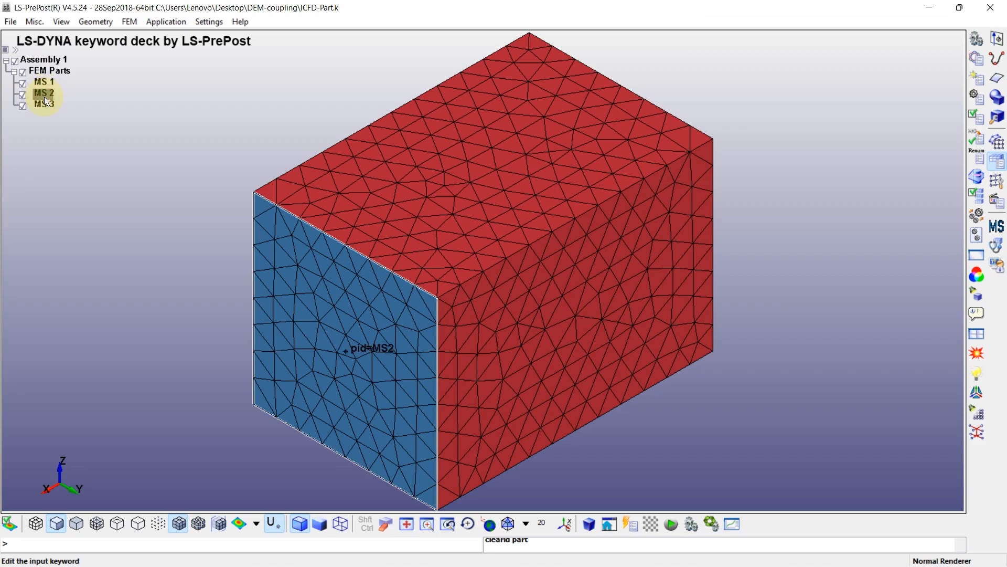
left_click(43, 105)
left_click(105, 101)
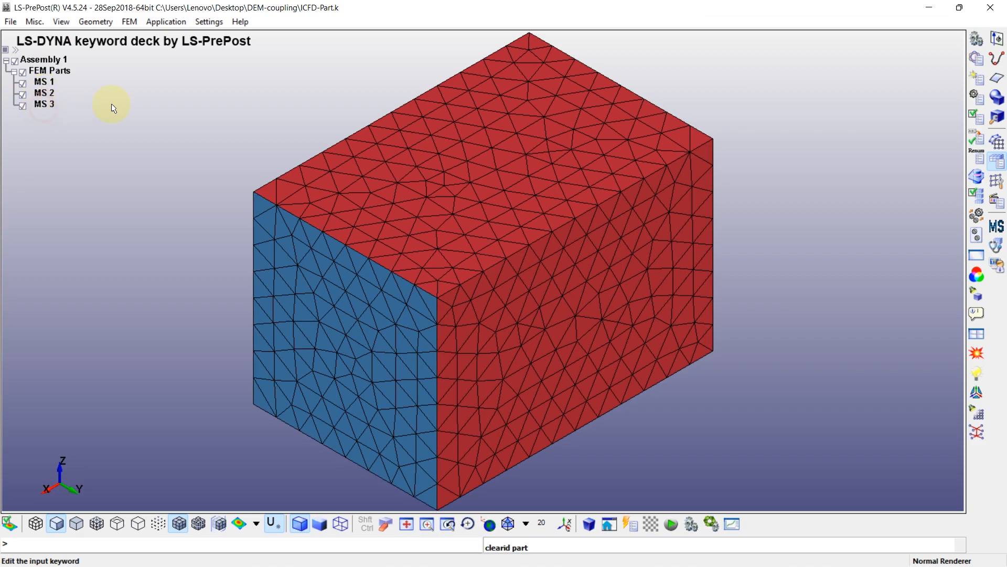
- Close the checked ICFD model and start an empty LS-PrePost session, dismissing the startup hints
left_click(1001, 5)
left_click(932, 9)
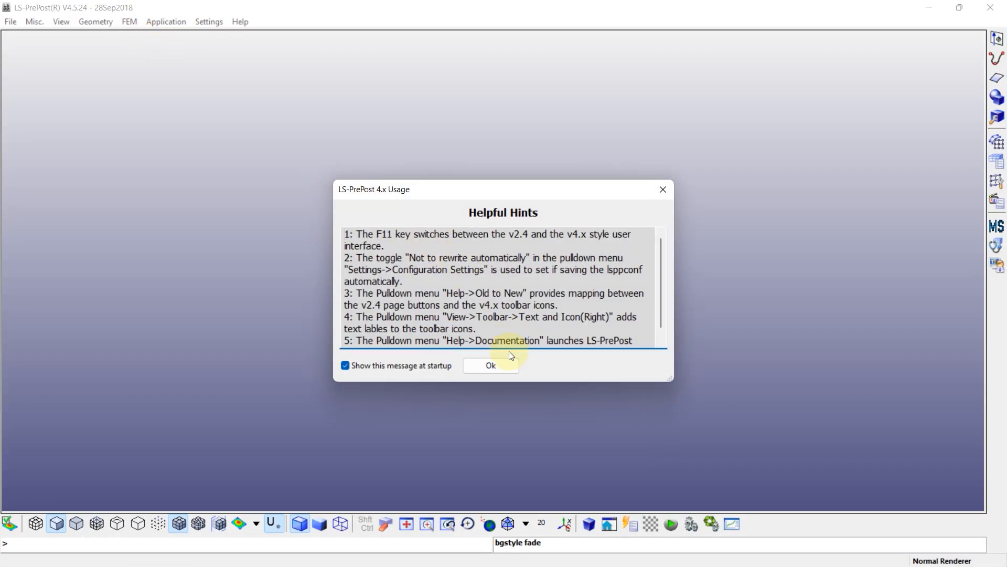
left_click(499, 364)
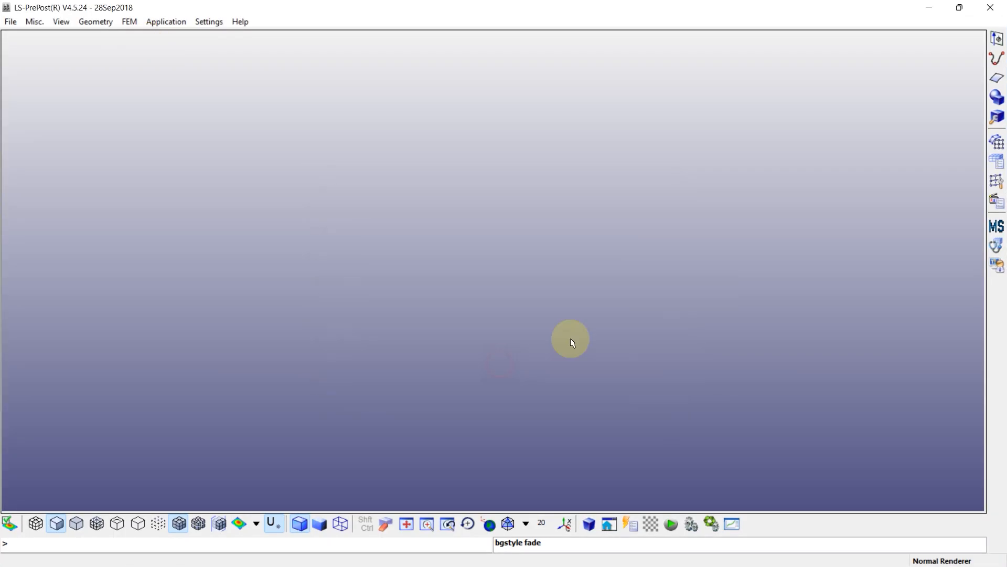
left_click(997, 142)
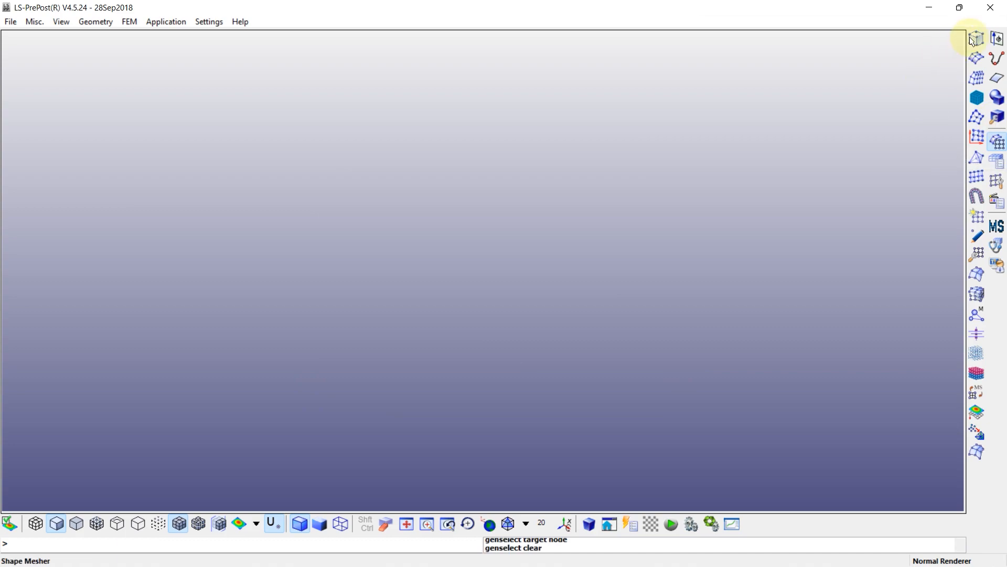
left_click(971, 40)
left_click_drag(792, 130, 860, 68)
left_click(849, 140)
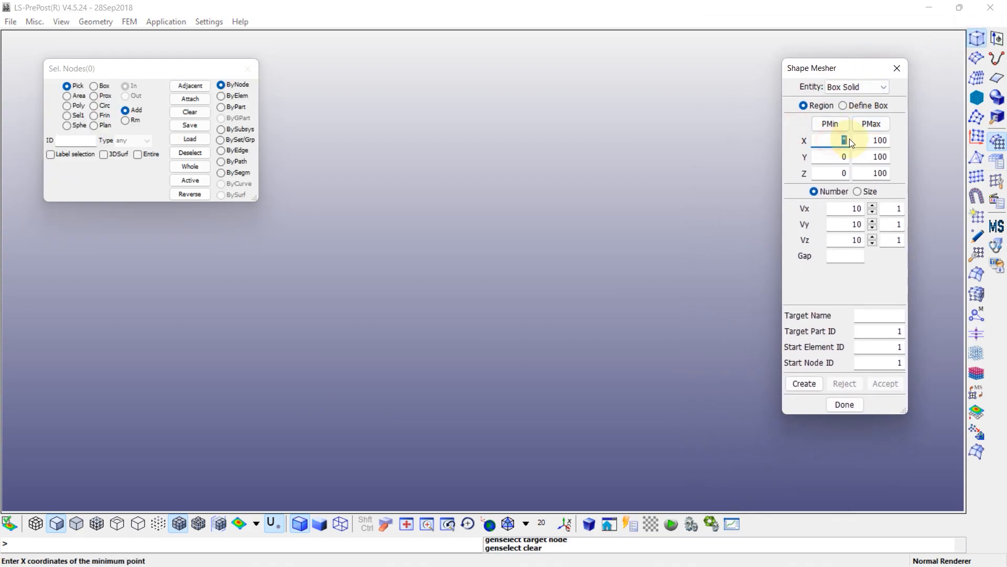
type("-0.5")
left_click(875, 140)
type("0.25")
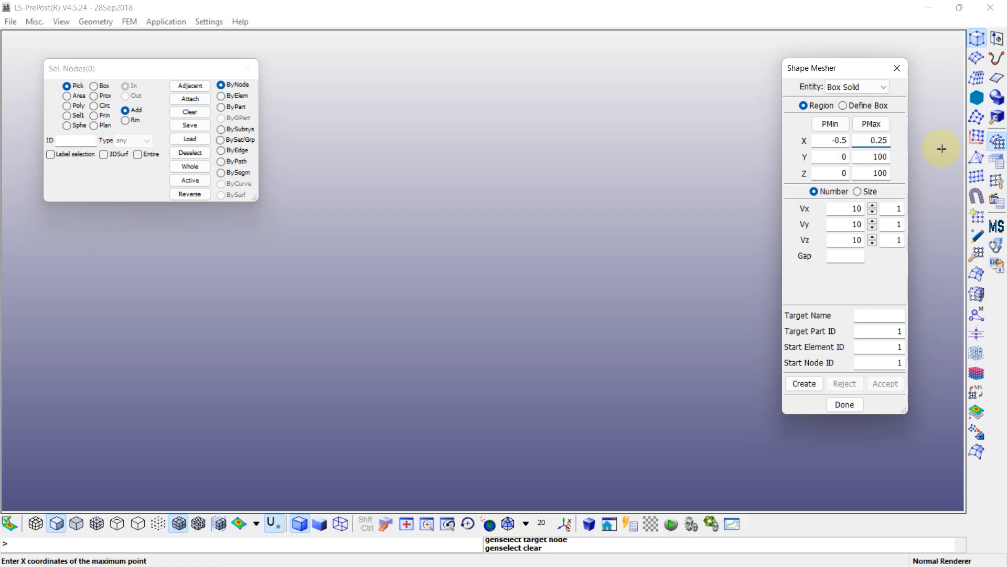
left_click_drag(889, 140, 915, 141)
key("ctrl+c")
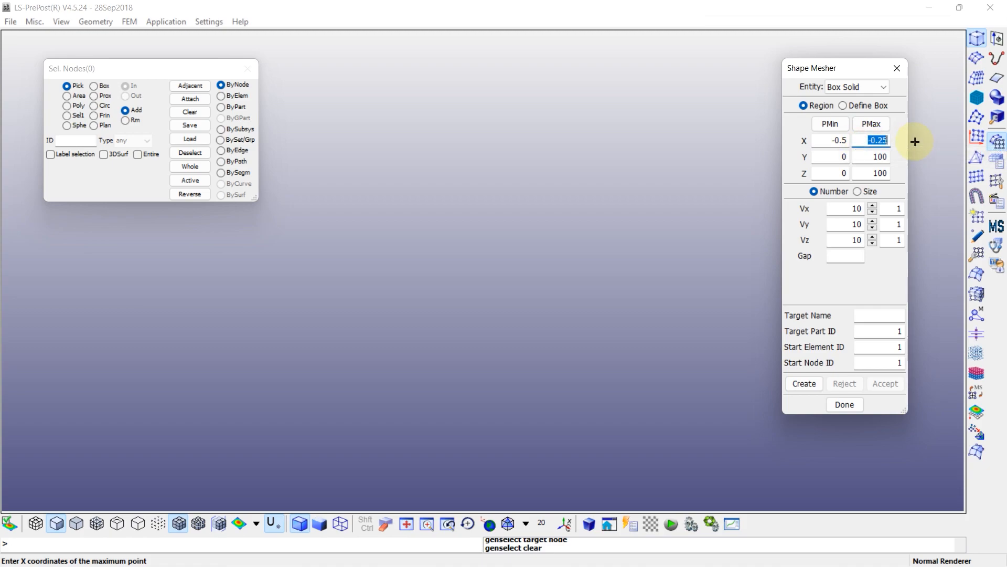
left_click_drag(846, 157, 880, 175)
key("ctrl+v")
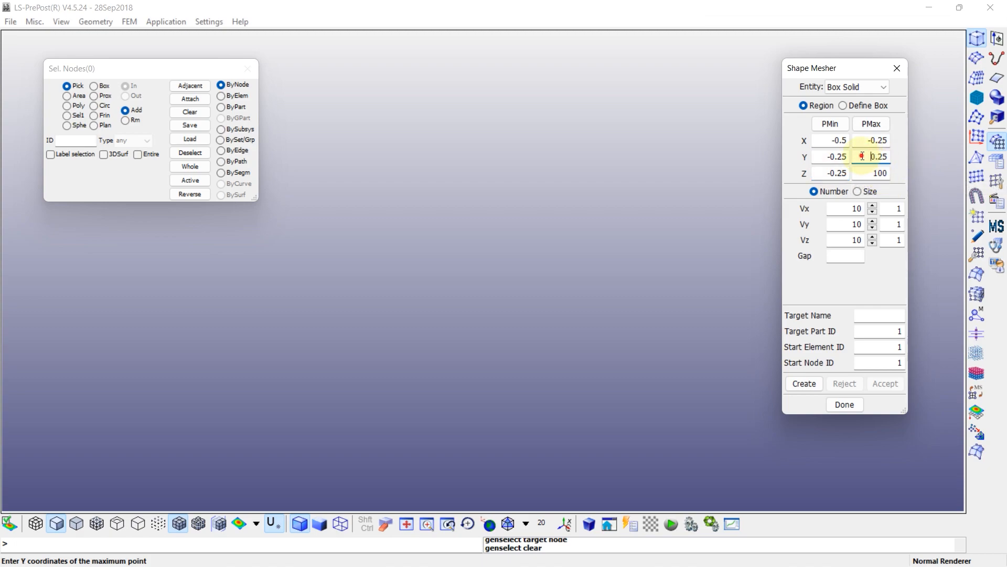
type("0.25")
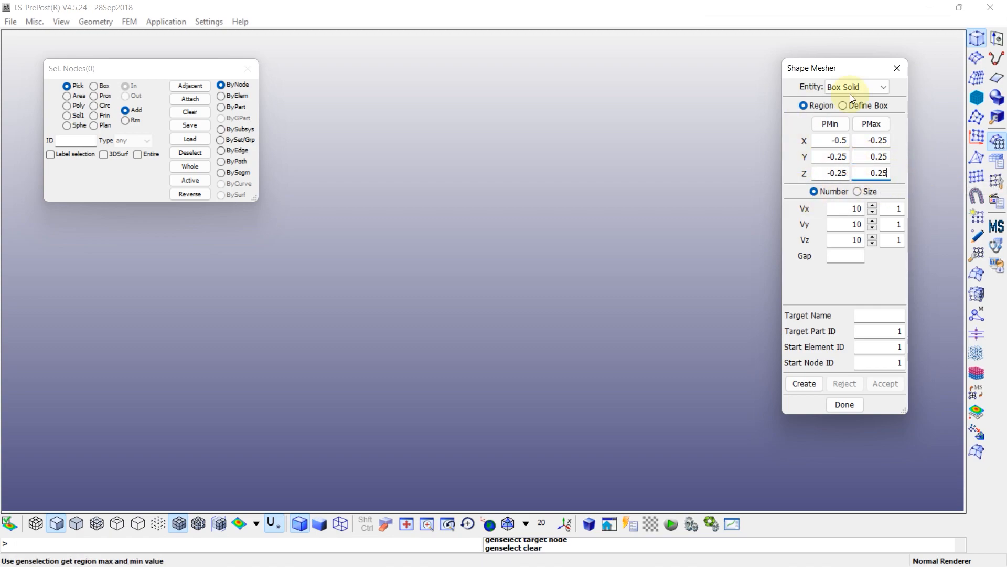
left_click(806, 380)
scroll(609, 314, "down", 2)
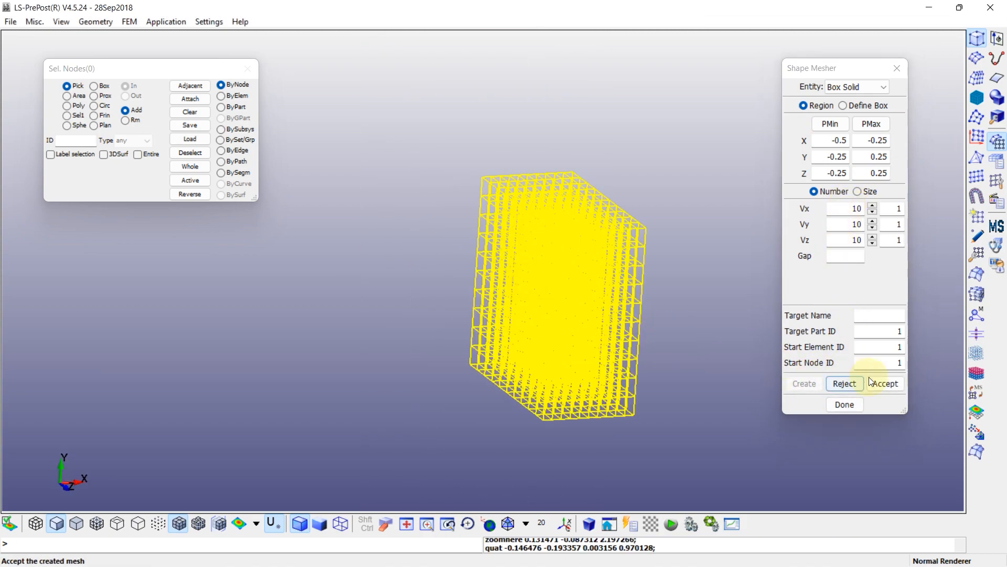
left_click(885, 383)
left_click_drag(275, 226, 553, 166)
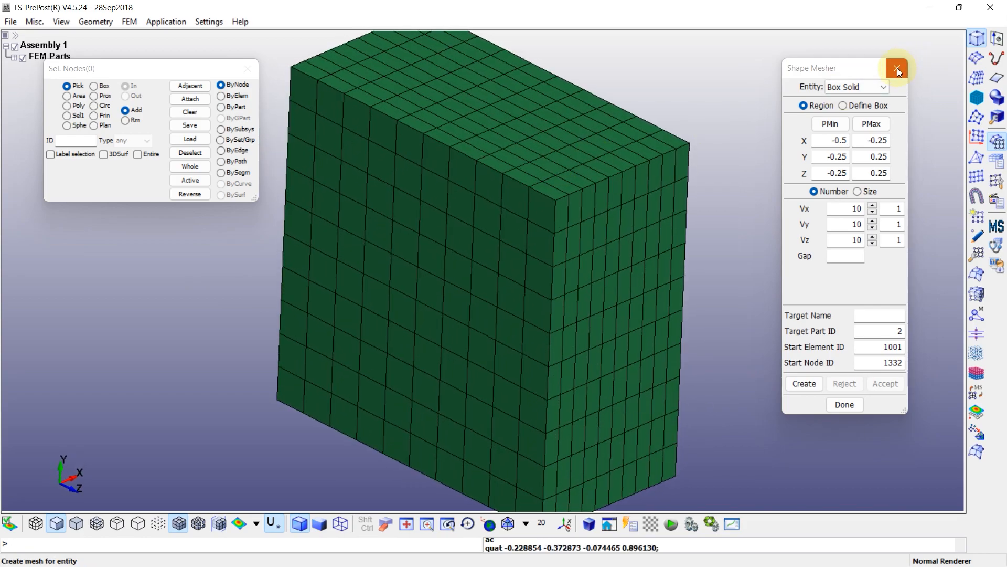
left_click(897, 68)
left_click(990, 7)
left_click(522, 333)
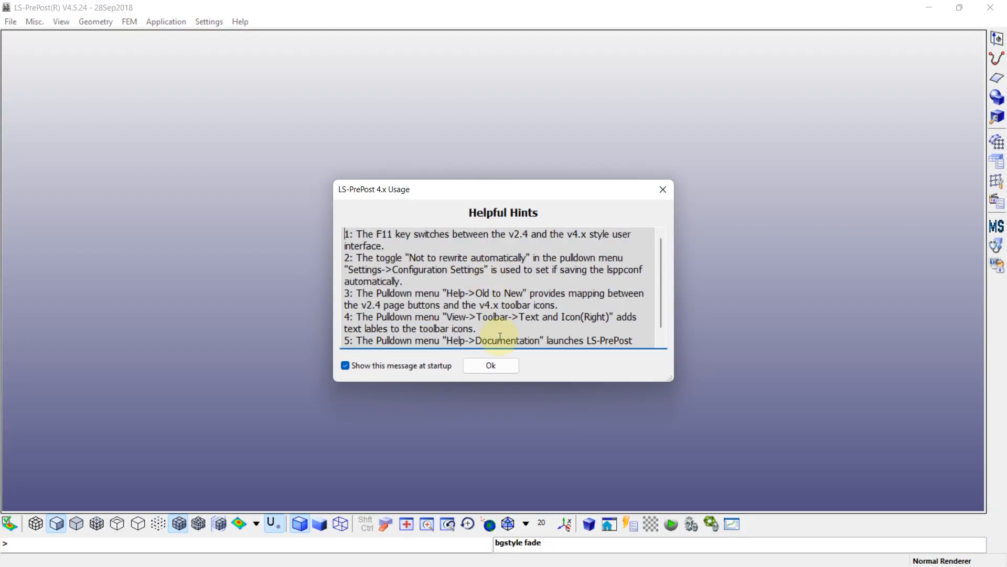
left_click(491, 363)
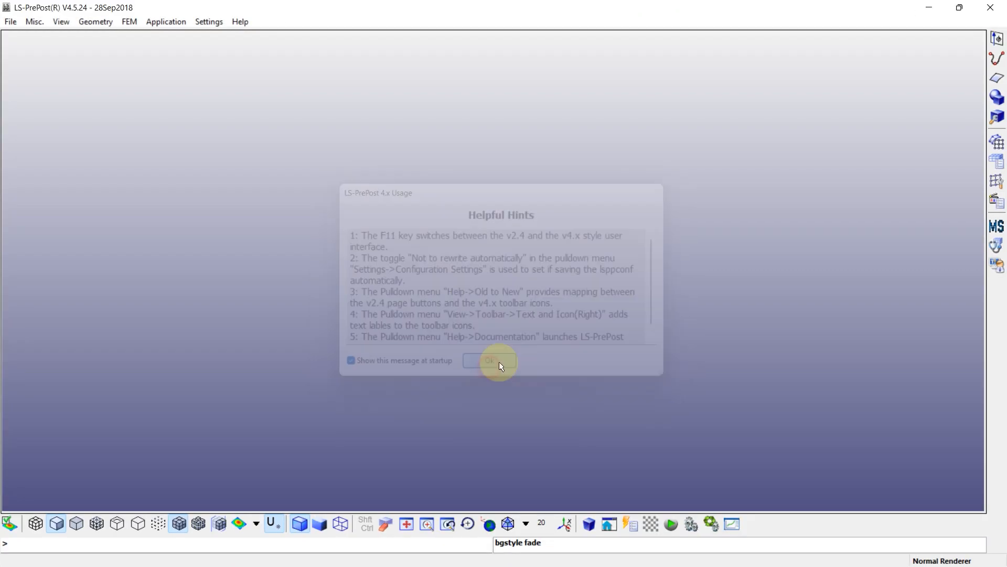
- Start a Box Shell in the Shape Mesher with its X range from -0.5 to -0.25
left_click(1003, 145)
left_click(975, 39)
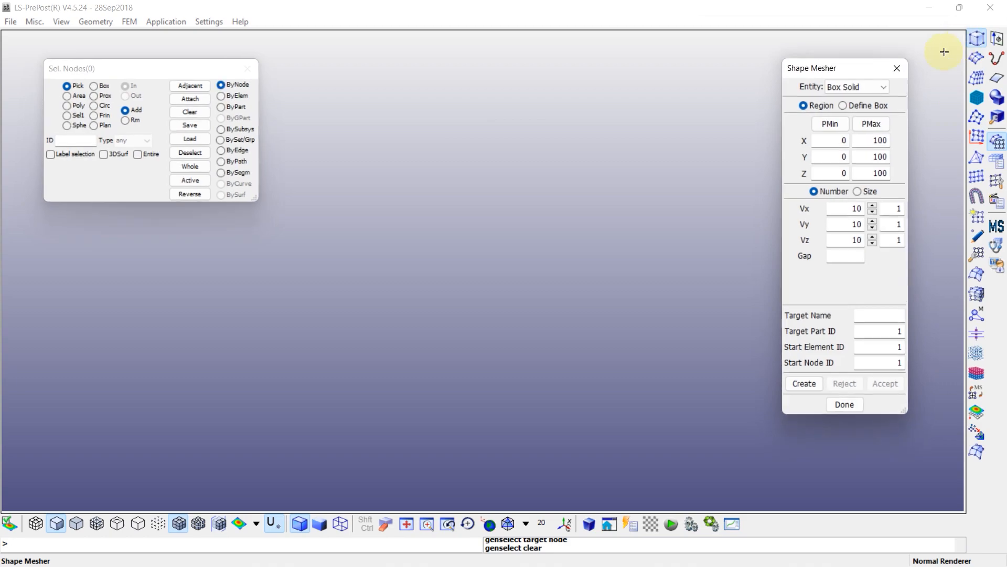
left_click(877, 76)
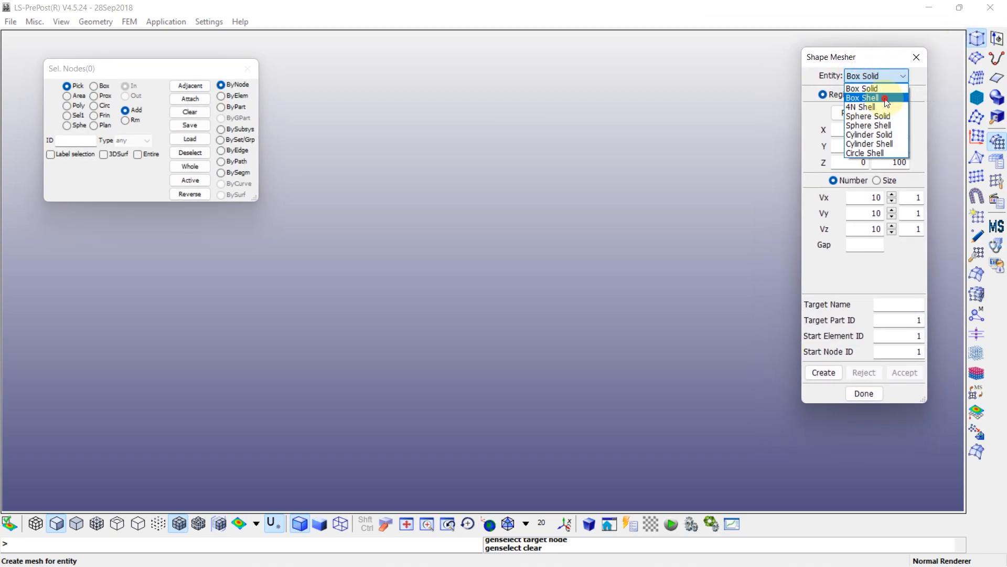
left_click(868, 99)
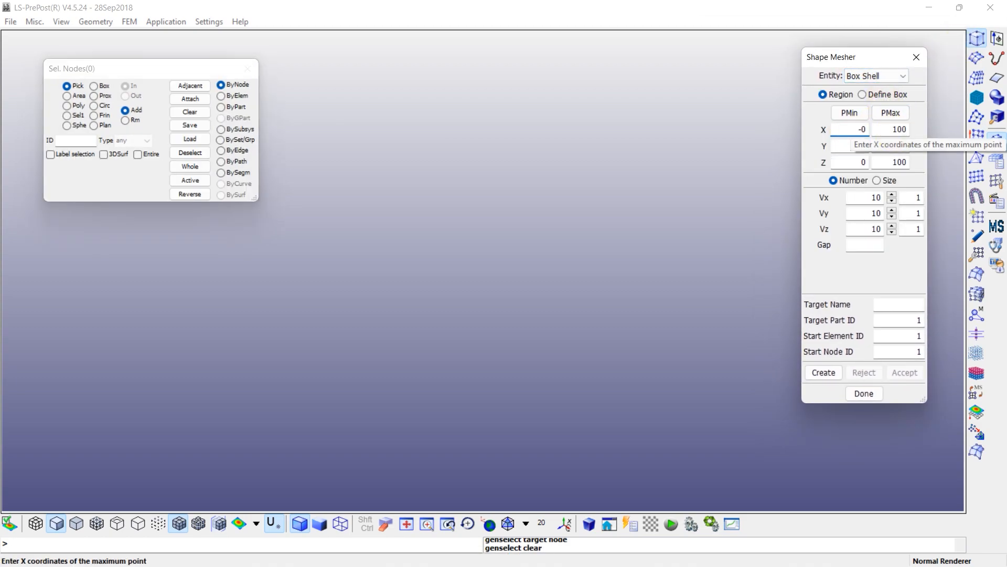
double_click(892, 129)
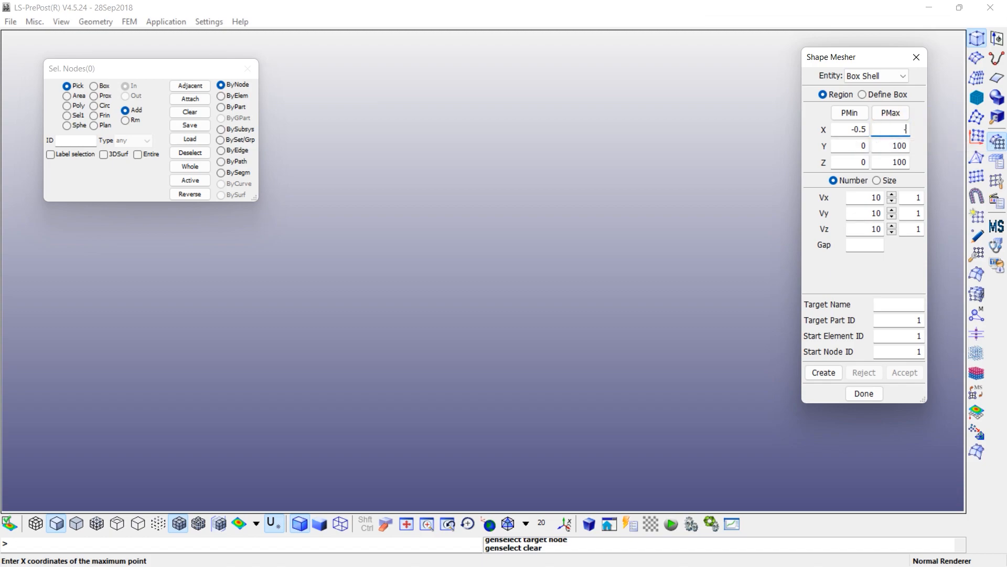
double_click(881, 129)
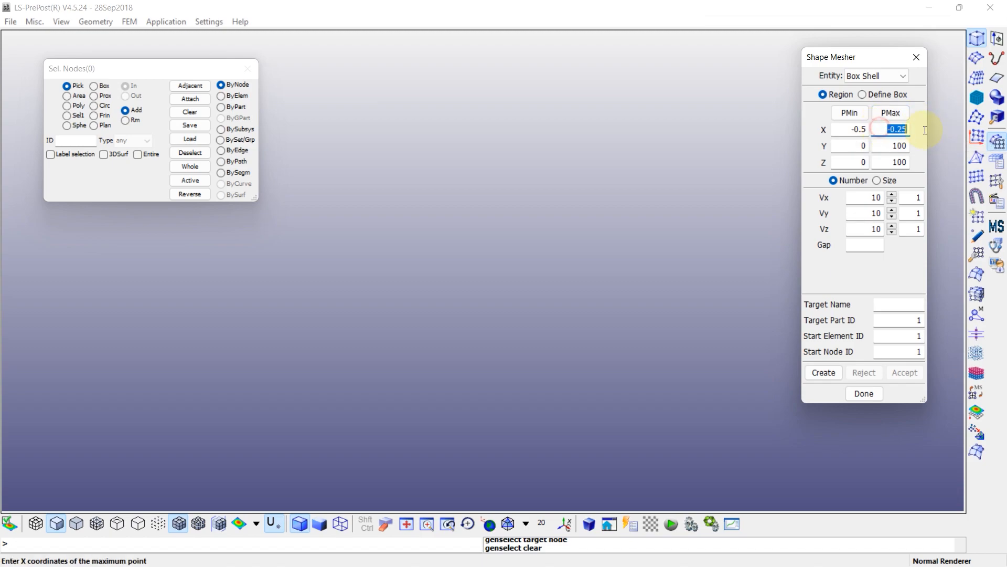
key("ctrl+c")
- Set the box shell's Y and Z ranges both from -0.25 to 0.25
double_click(856, 145)
key("ctrl+v")
double_click(857, 161)
key("ctrl+v")
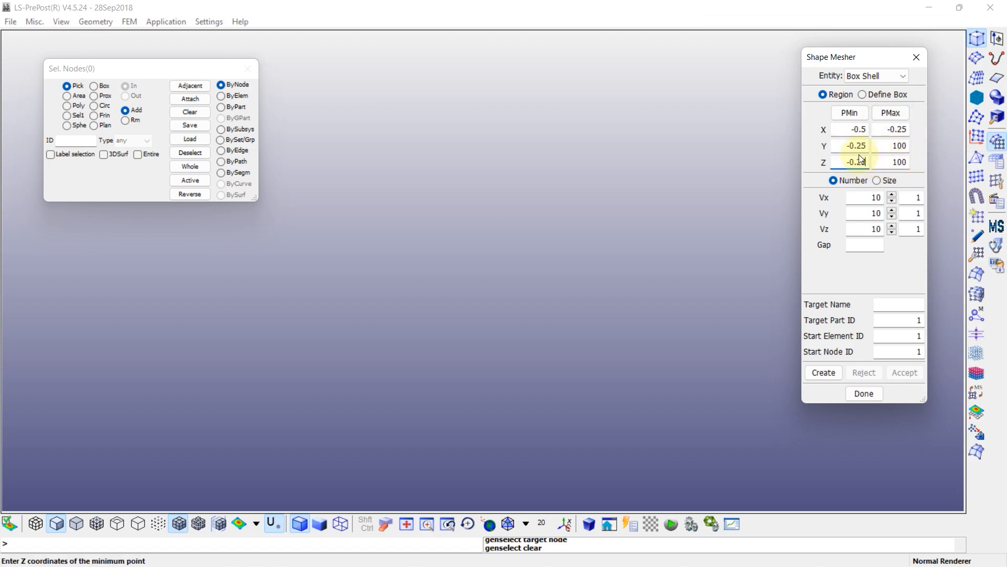
double_click(899, 145)
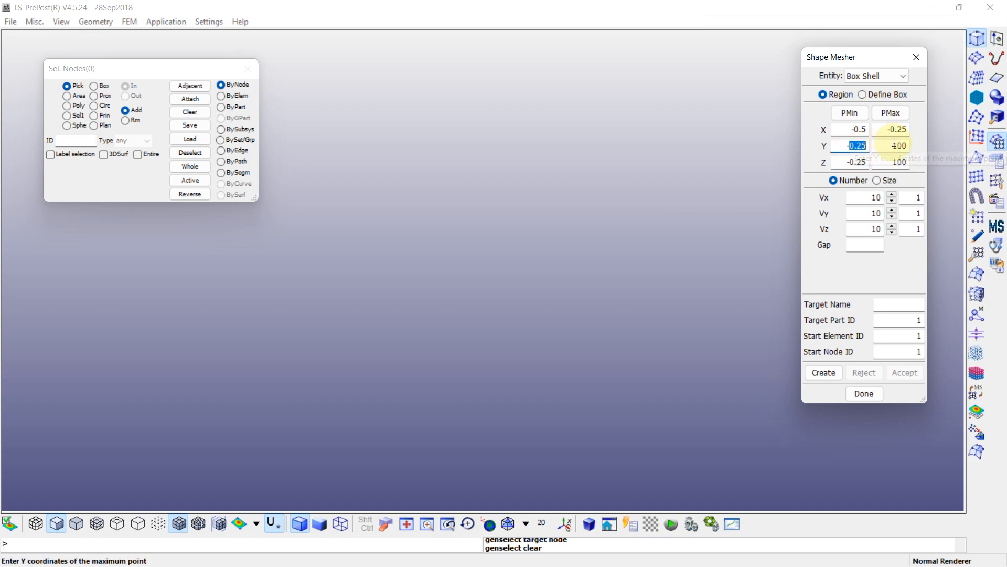
type("0.25")
double_click(883, 162)
type("0.25")
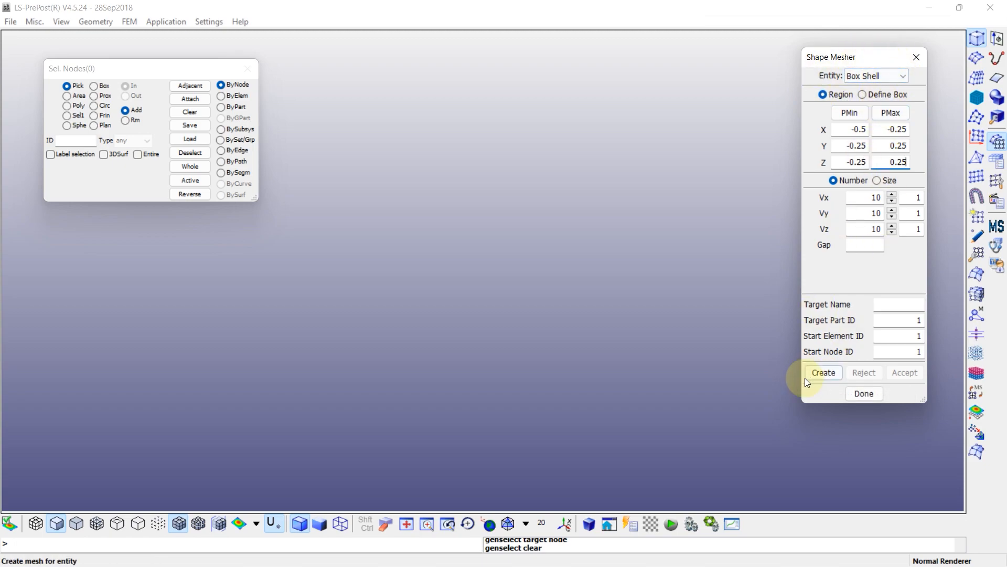
- Create and accept the box shell mesh, finish the Shape Mesher and inspect the result in 3D
left_click(822, 372)
left_click(903, 372)
left_click(864, 394)
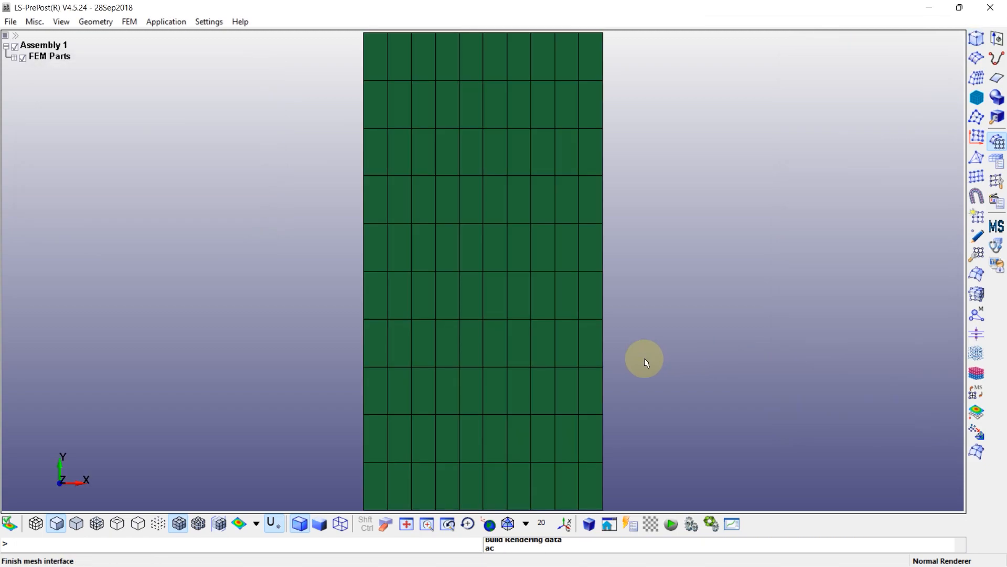
left_click_drag(675, 359, 676, 322)
scroll(758, 196, "down", 2)
left_click_drag(758, 196, 665, 268)
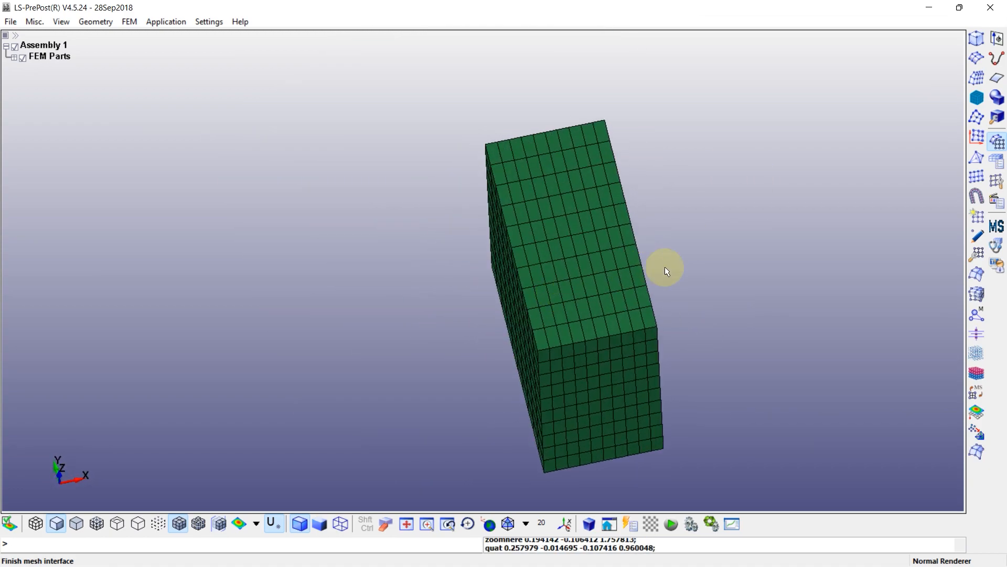
- Set up Disc Sphere Generation on the box shell with radii from 0.005 to 0.008 and the point display style
left_click(977, 374)
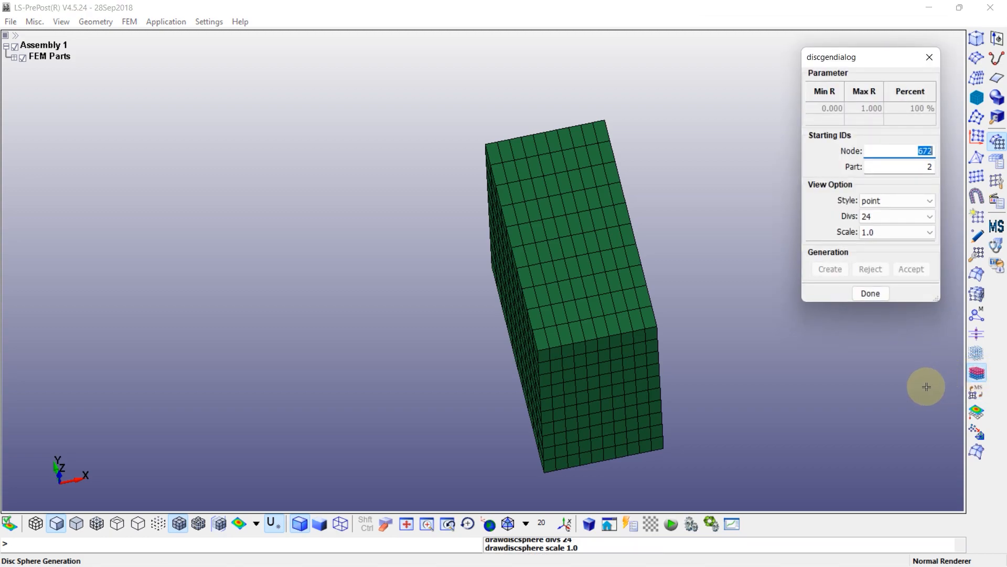
left_click_drag(633, 246, 733, 227)
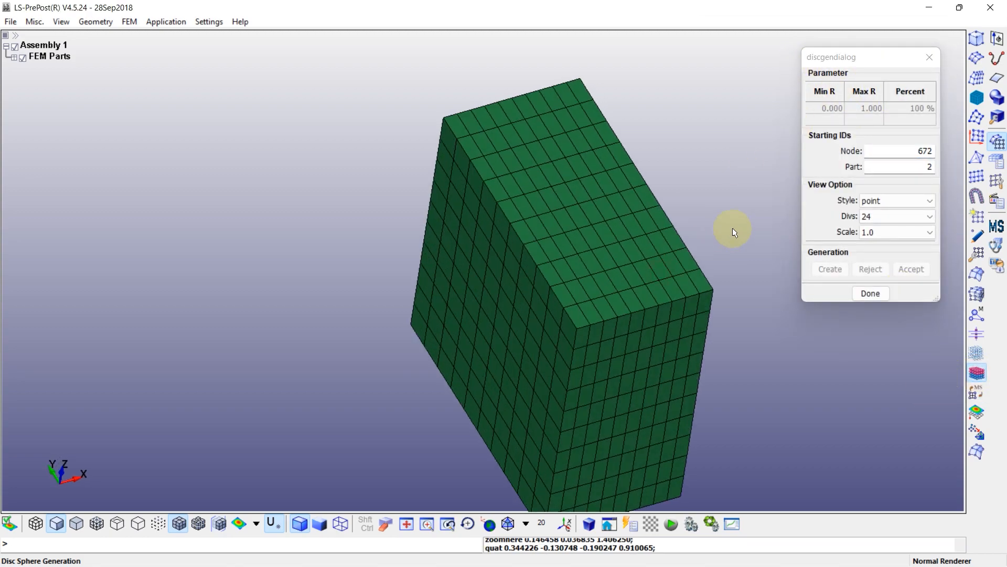
left_click(610, 187)
left_click(810, 120)
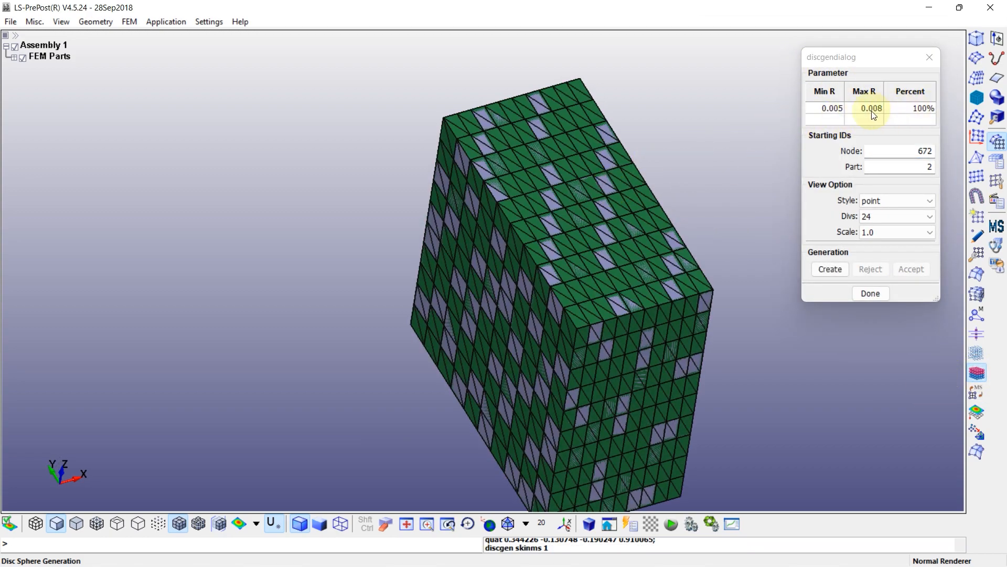
left_click(877, 200)
left_click(877, 208)
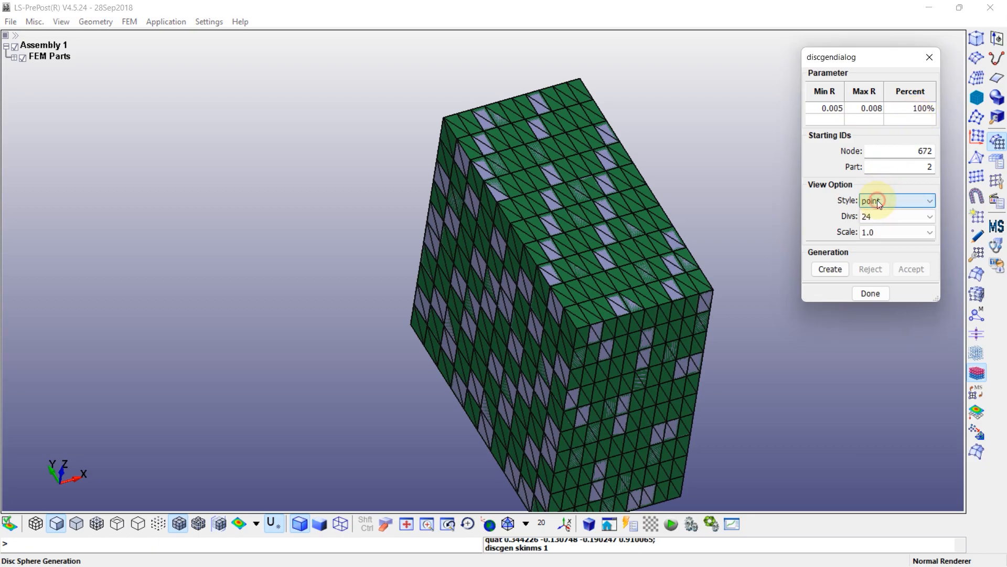
- Generate the disc spheres inside the box shell, accept them and finish the generation
left_click(831, 269)
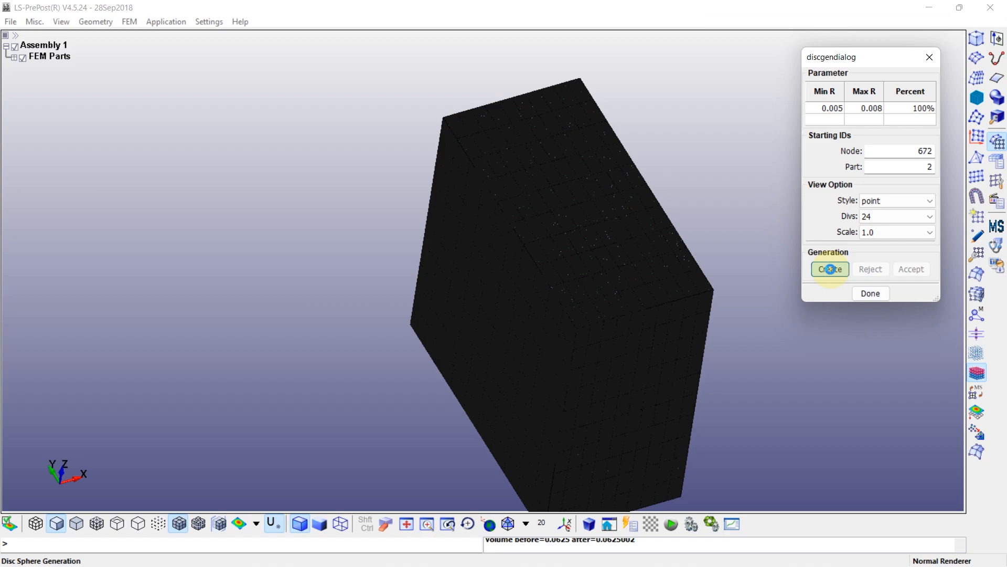
left_click(831, 269)
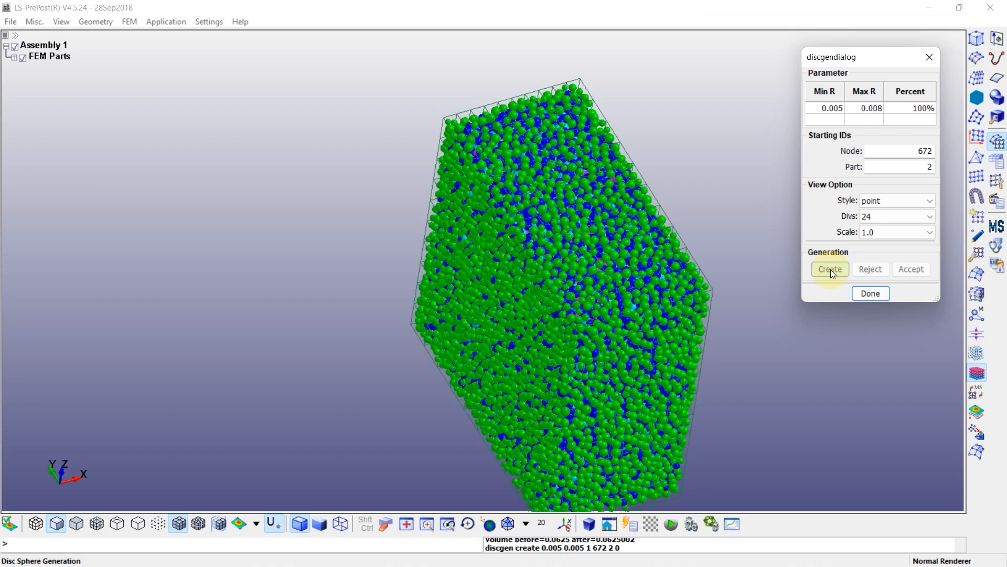
left_click(912, 269)
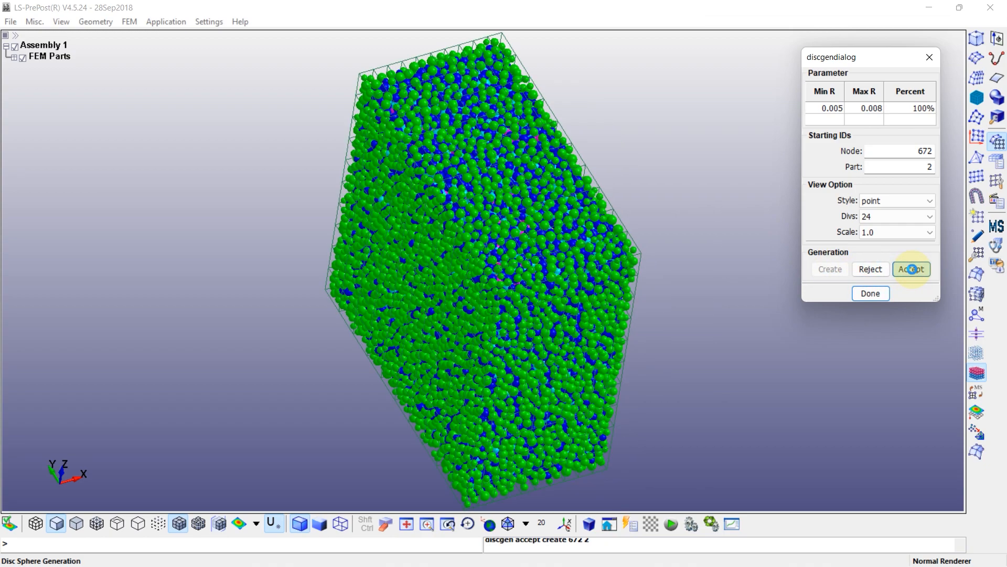
left_click(871, 293)
- Remove the boxshell part from the model, leaving only the Disc_Sphere_2 part
left_click_drag(761, 252, 490, 251)
scroll(477, 265, "up", 2)
scroll(447, 261, "down", 2)
left_click(14, 57)
left_click(59, 68)
right_click(61, 70)
left_click(105, 97)
left_click(493, 331)
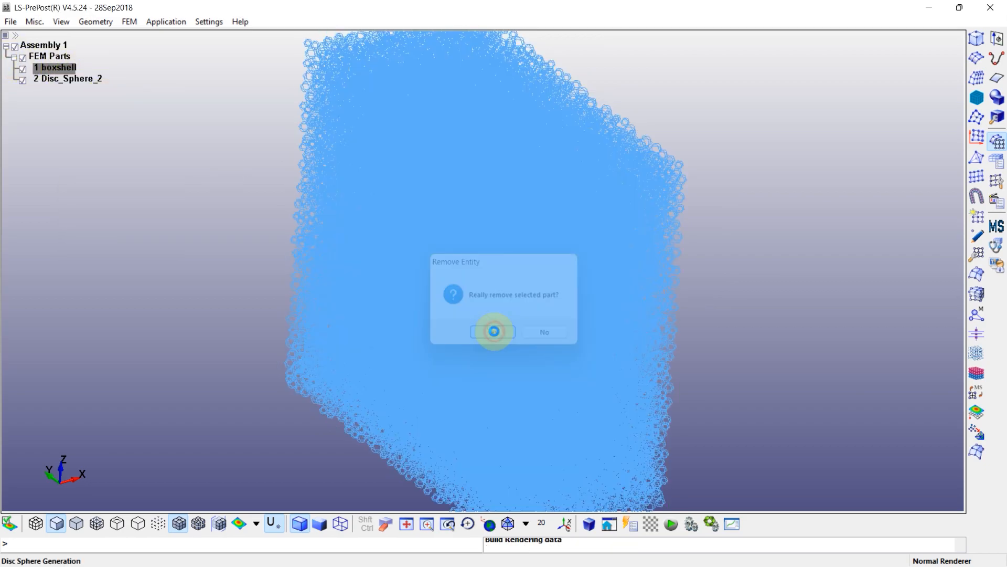
- Set the discrete sphere element display style to smooth in General Settings and inspect the particle block
left_click(76, 523)
left_click_drag(597, 302, 612, 288, "shift")
scroll(575, 279, "down", 2)
scroll(518, 212, "up", 1)
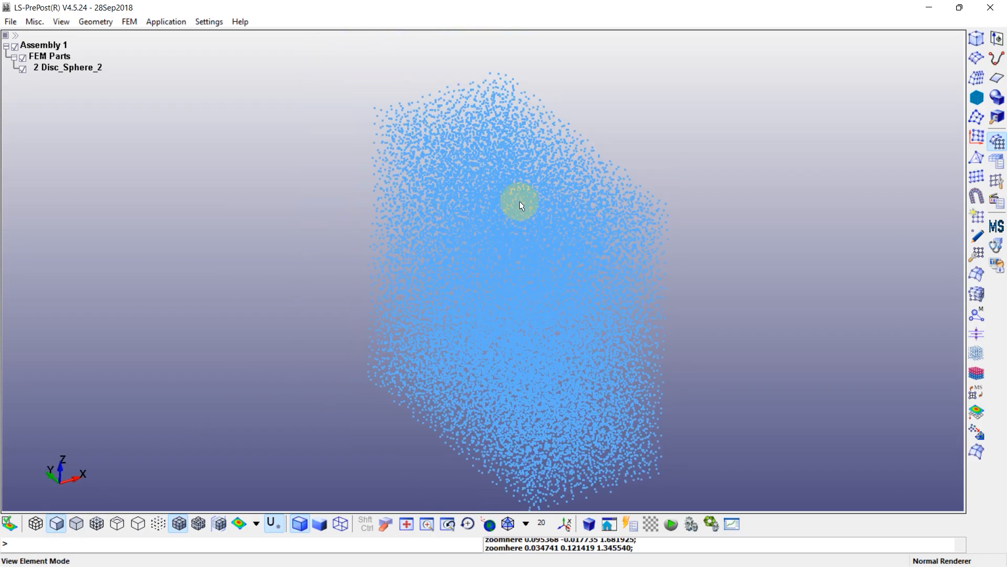
left_click(202, 23)
left_click(228, 64)
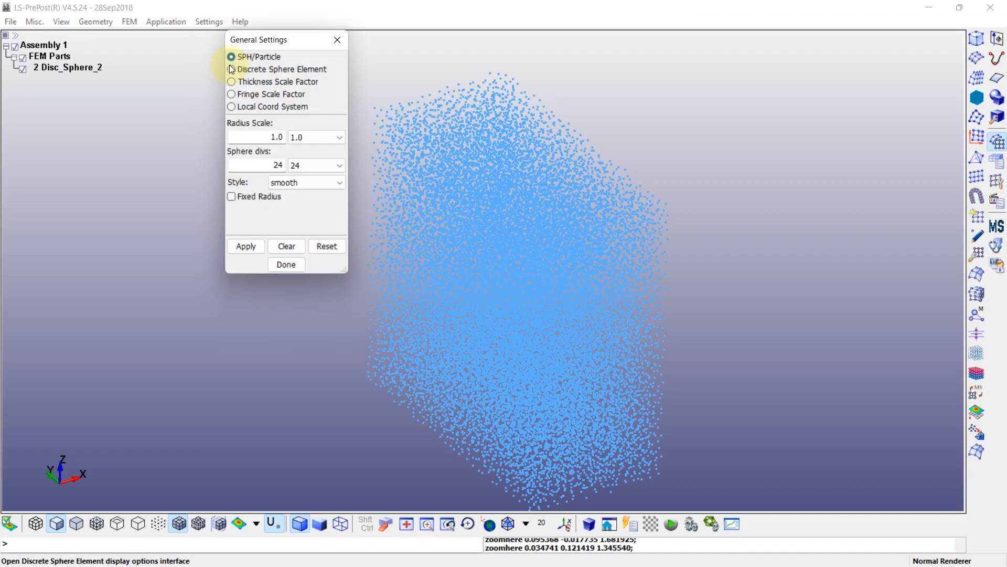
left_click(247, 70)
left_click(314, 182)
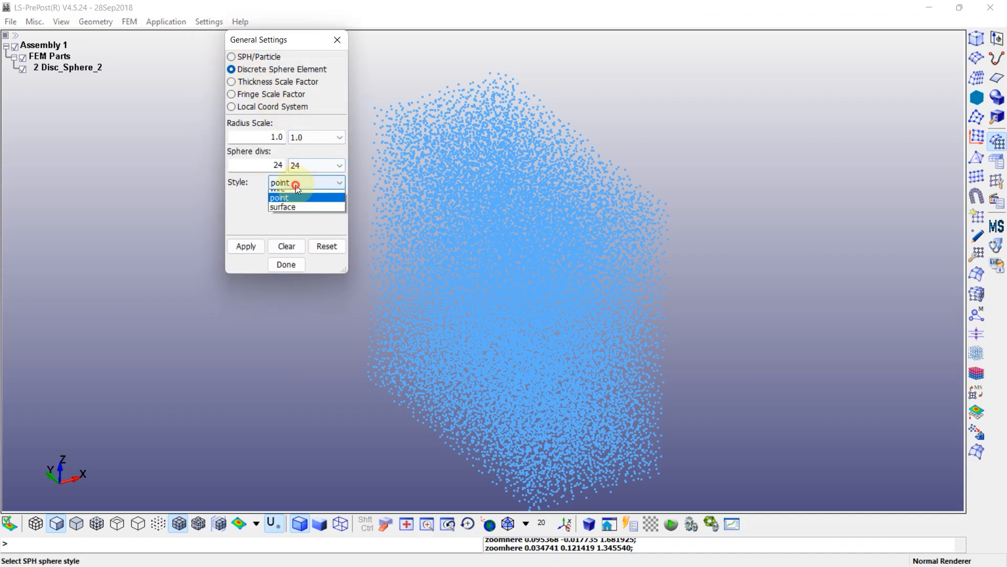
left_click(291, 195)
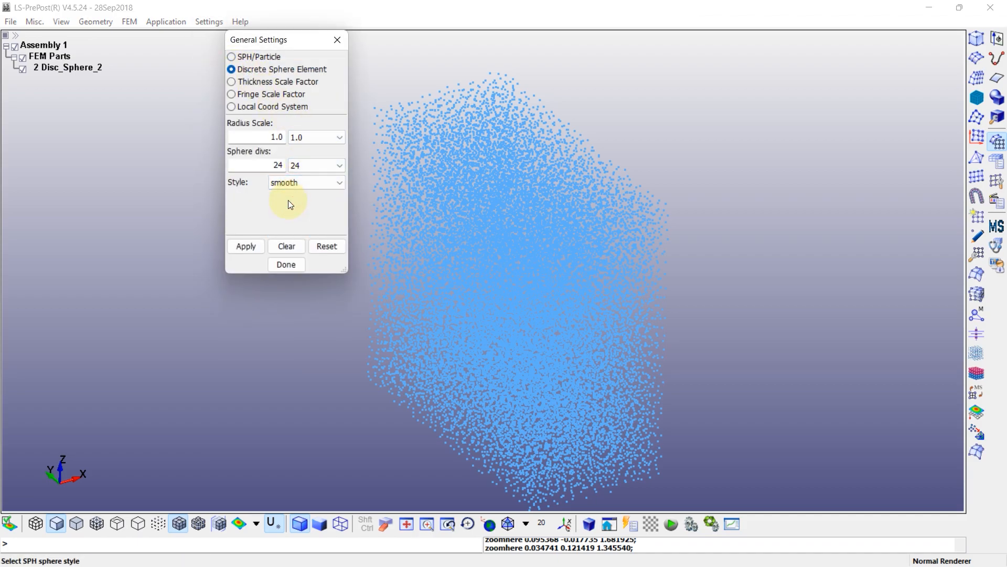
left_click(251, 245)
left_click(286, 264)
left_click_drag(506, 261, 550, 256)
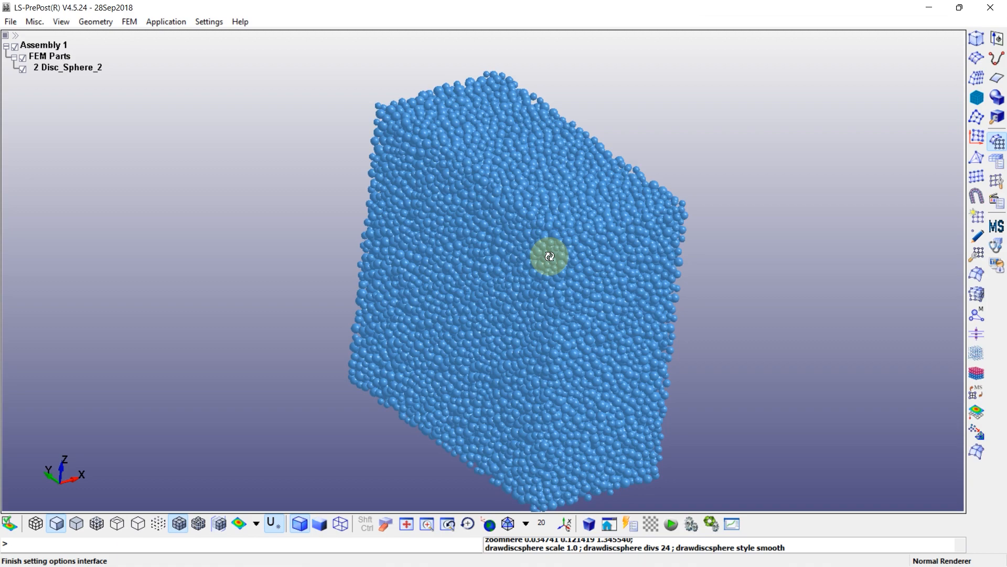
- Switch the discrete sphere element display style to point and apply it to the particle block
left_click(209, 21)
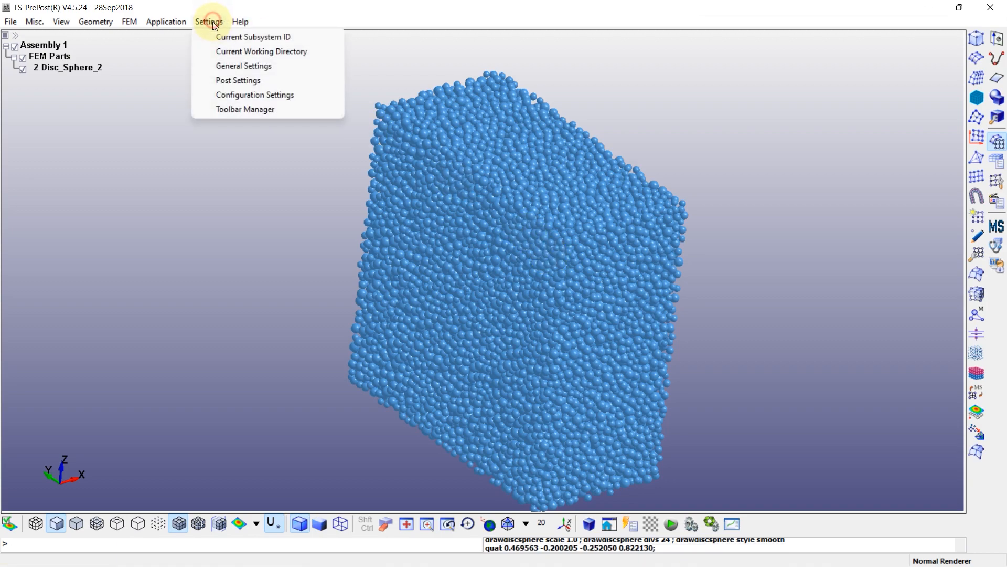
left_click(232, 66)
left_click(231, 68)
left_click(298, 183)
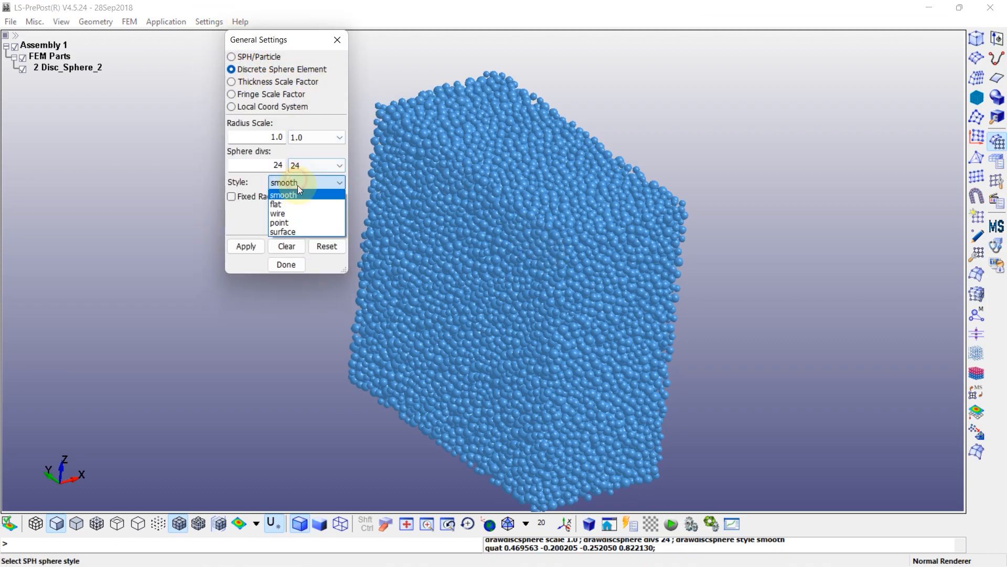
left_click(287, 222)
left_click(246, 246)
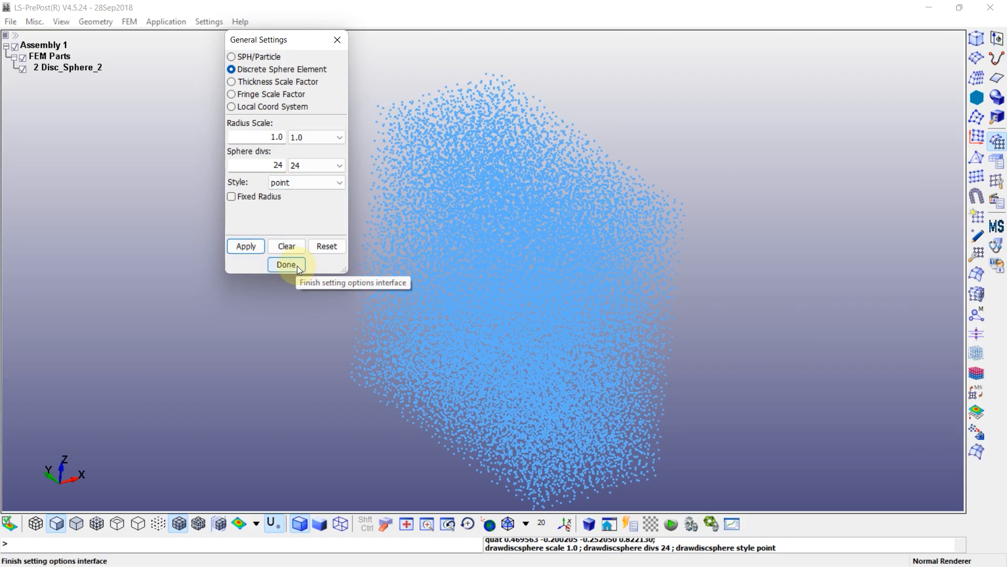
left_click(286, 264)
left_click_drag(513, 272, 517, 234)
middle_click_drag(517, 234, 488, 202)
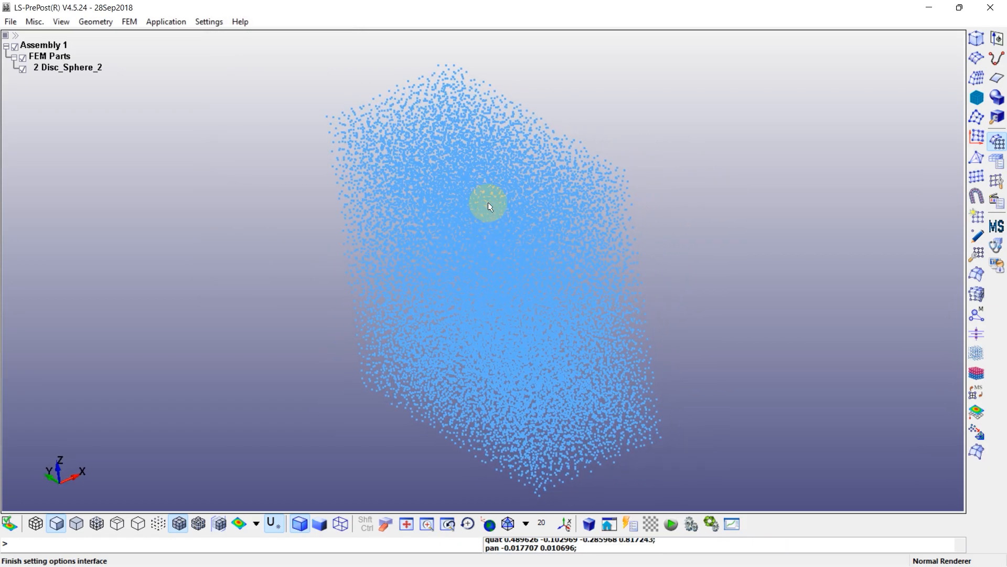
- Open the Keyword Manager, list all keywords and open the input form for material 220-RIGID_DISCRETE
left_click(999, 161)
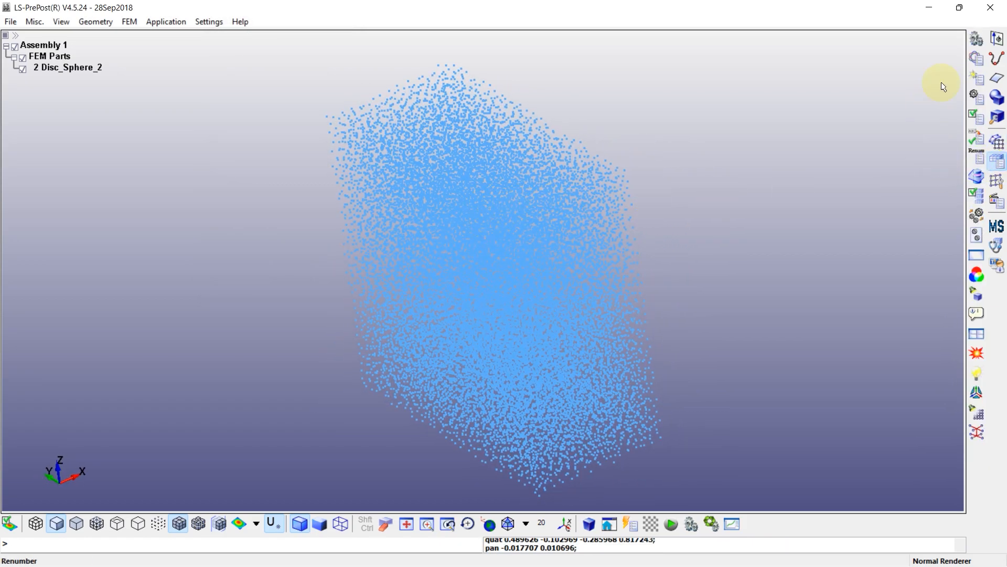
left_click(979, 58)
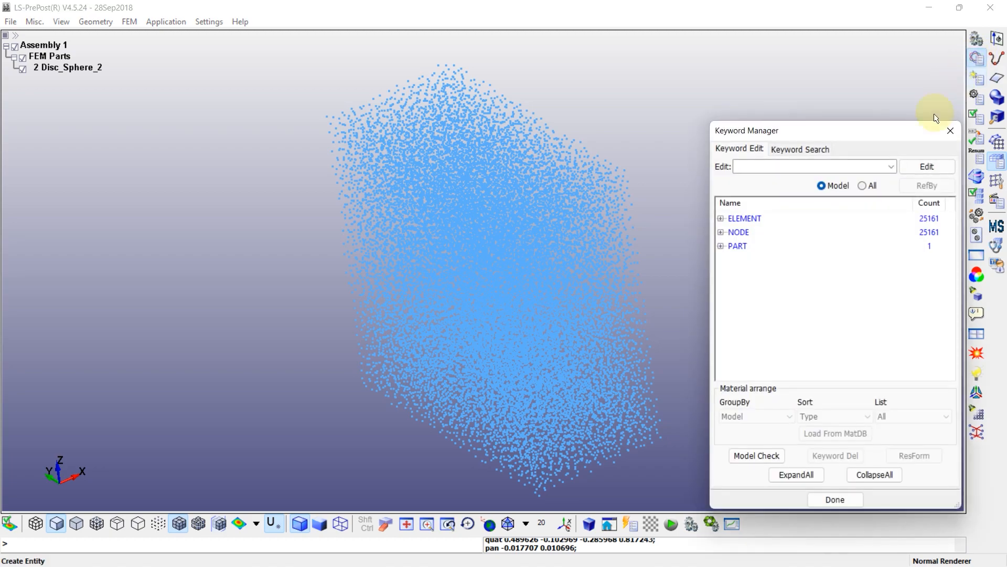
left_click(864, 186)
scroll(773, 274, "down", 5)
scroll(750, 246, "up", 1)
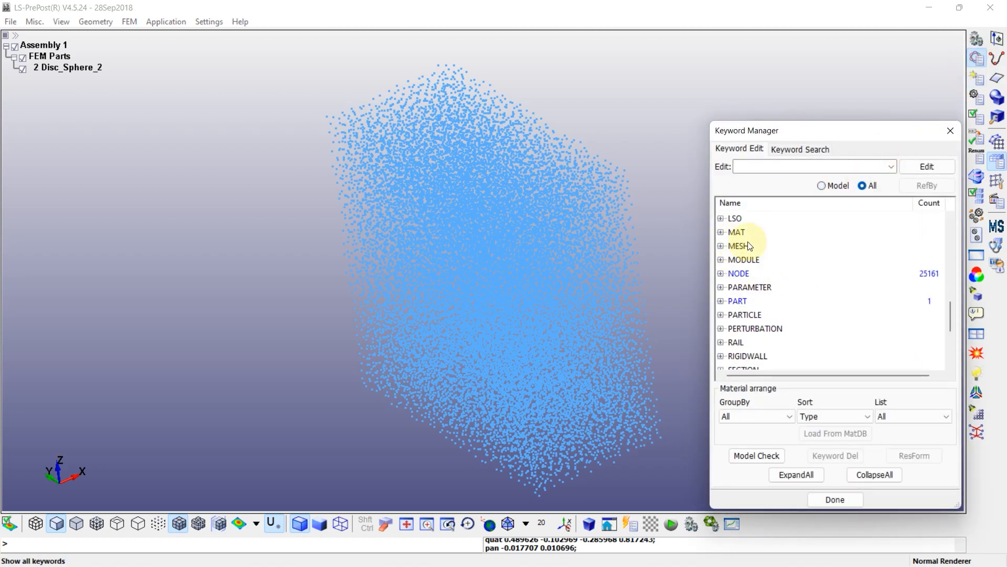
left_click(721, 232)
scroll(747, 257, "down", 3)
left_click_drag(950, 243, 950, 320)
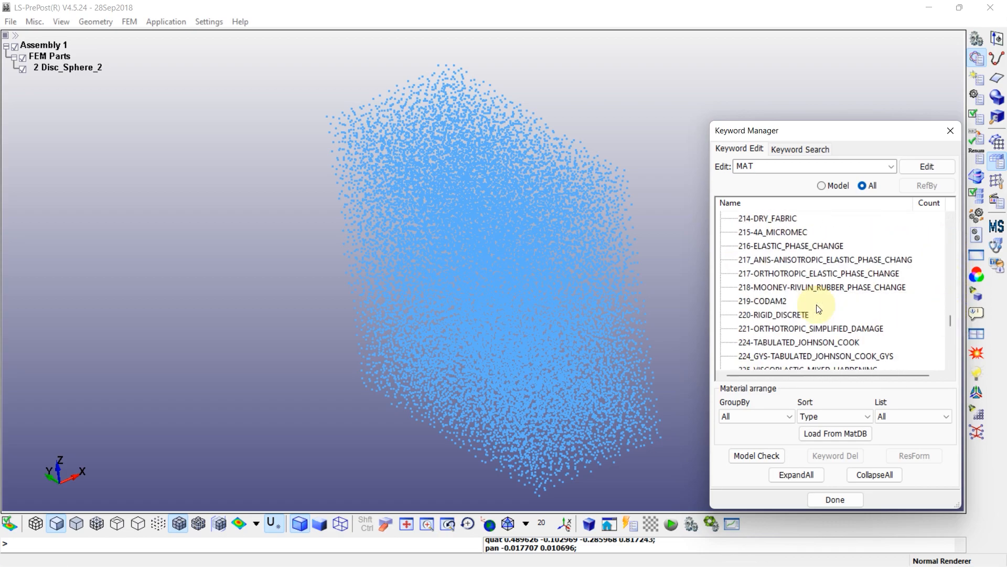
left_click(759, 315)
double_click(785, 317)
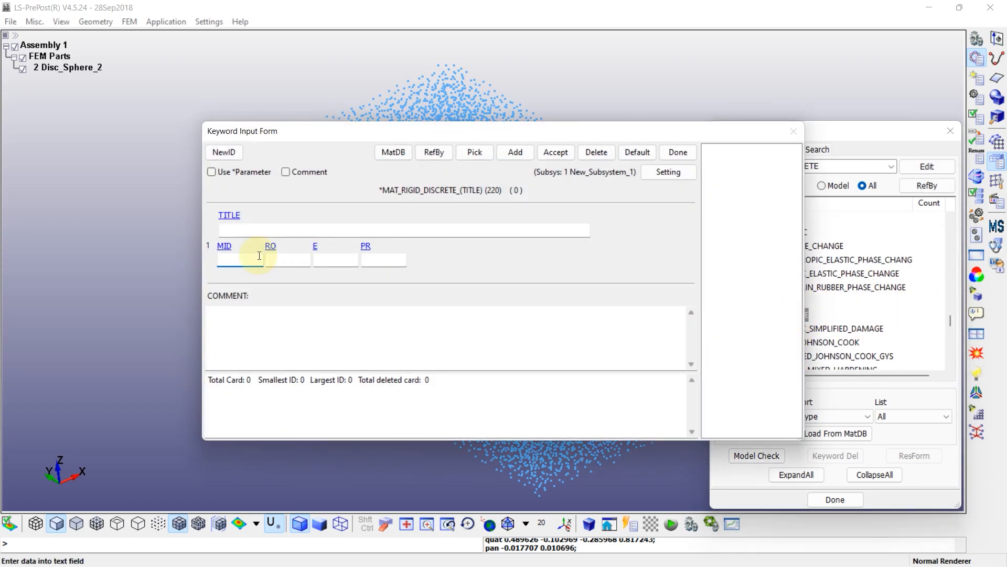
- Create the rigid discrete material with MID 6, density 1000, Young's modulus 1e4 and Poisson's ratio 0.3
left_click(222, 153)
double_click(225, 257)
type("6")
left_click(279, 261)
type("1000")
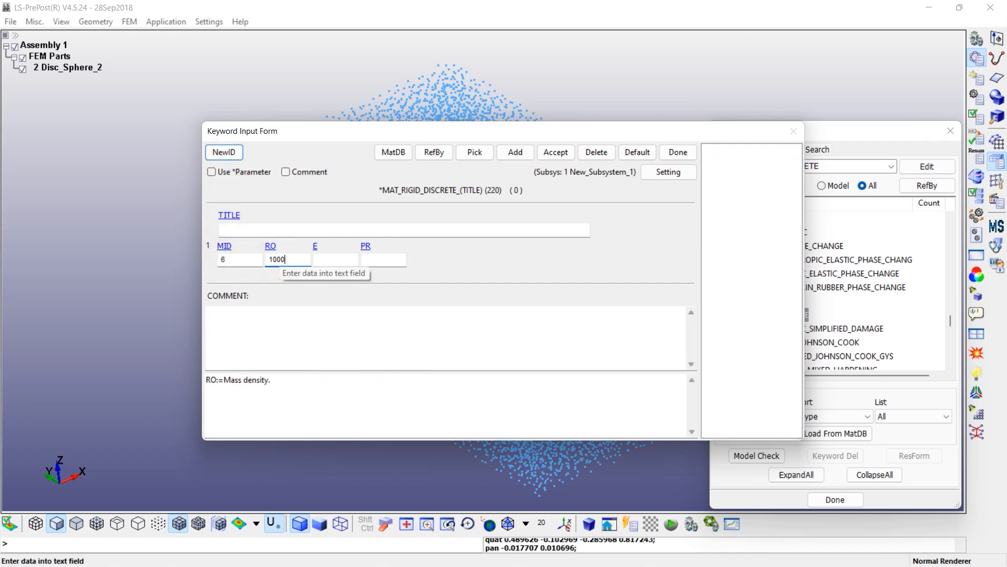
left_click(338, 261)
type("1E4")
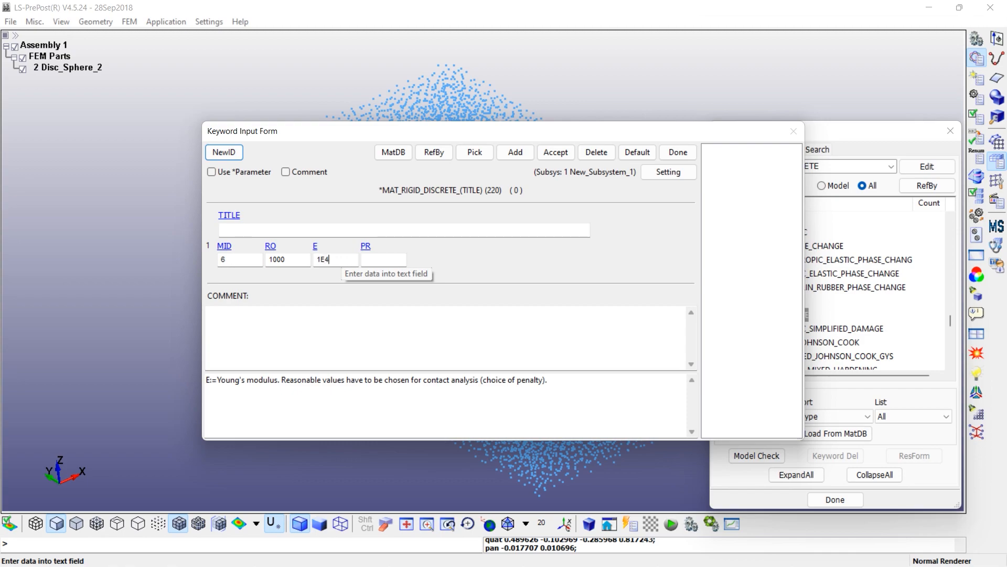
left_click(332, 257)
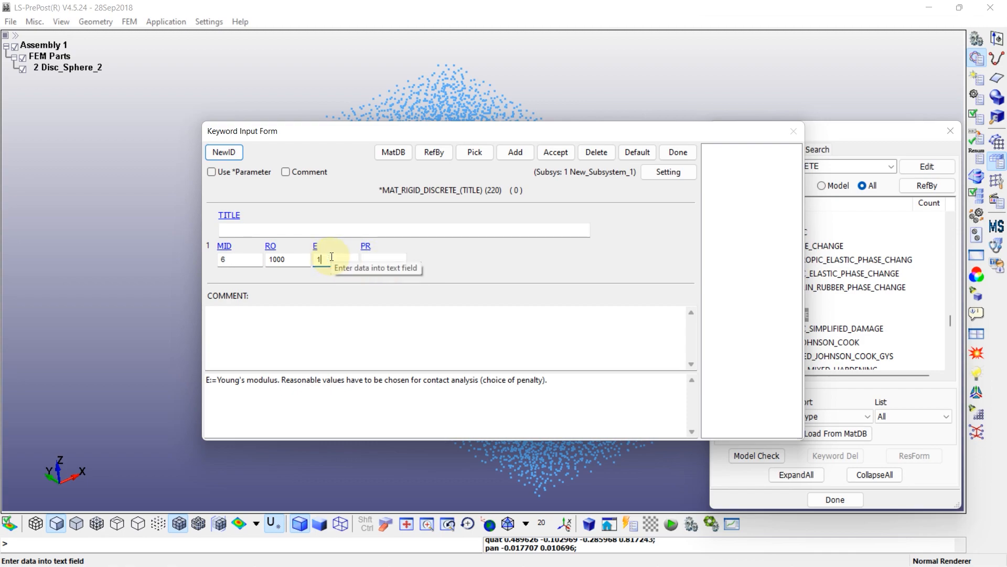
key("Caps_Lock")
left_click(394, 257)
type("0.3")
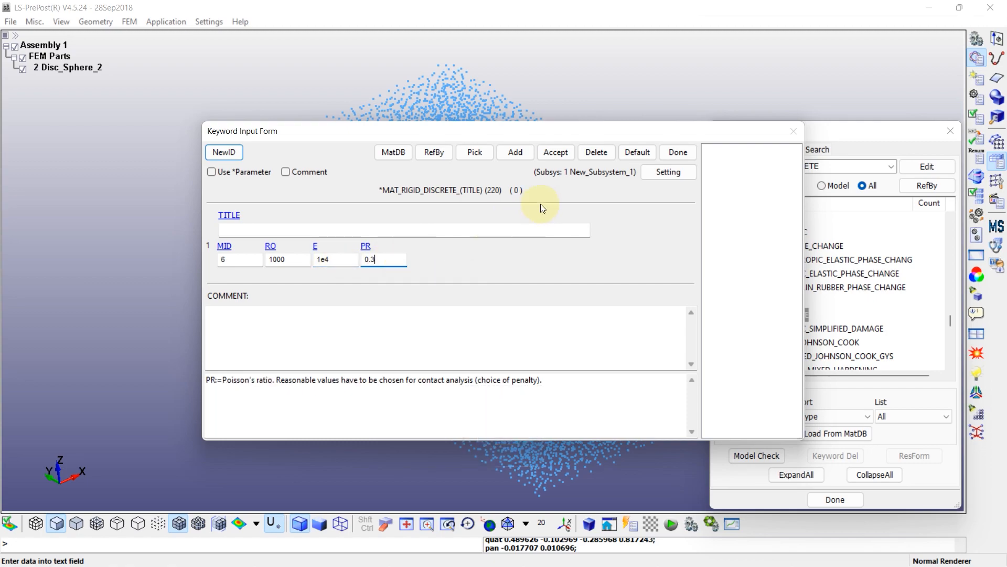
left_click(556, 152)
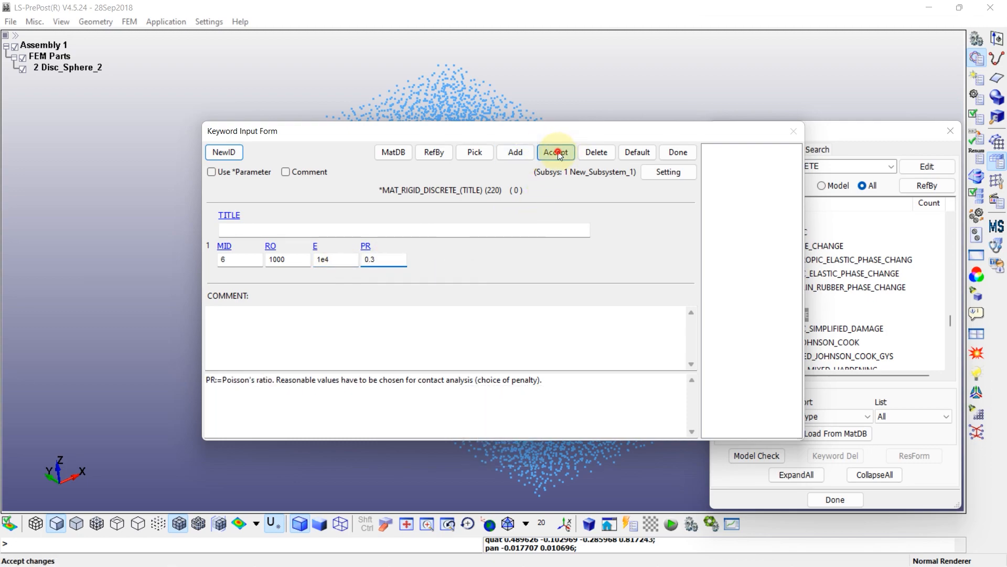
left_click(677, 152)
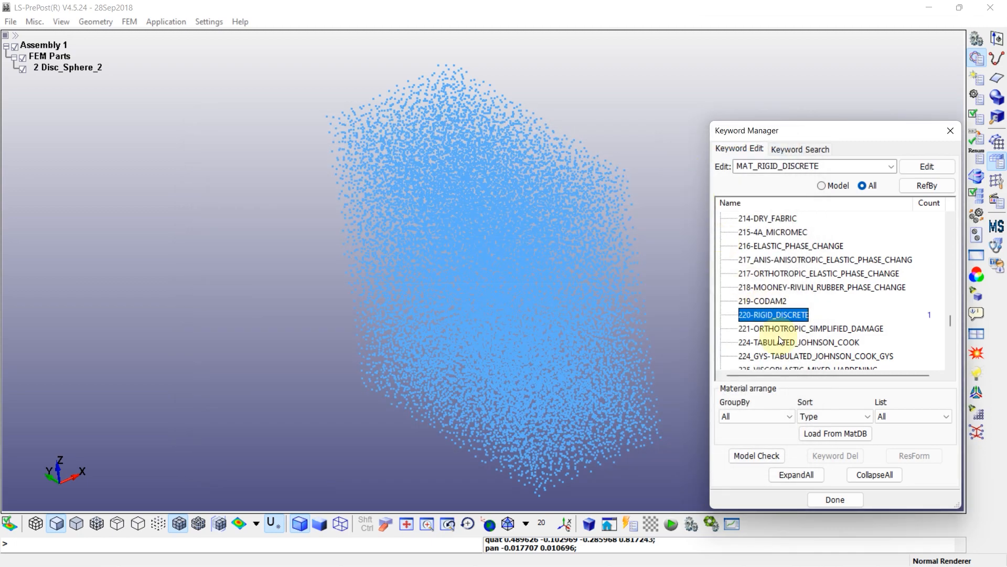
- Create a SECTION_SOLID keyword with SECID 6 and element formulation 0, and accept it
left_click(874, 475)
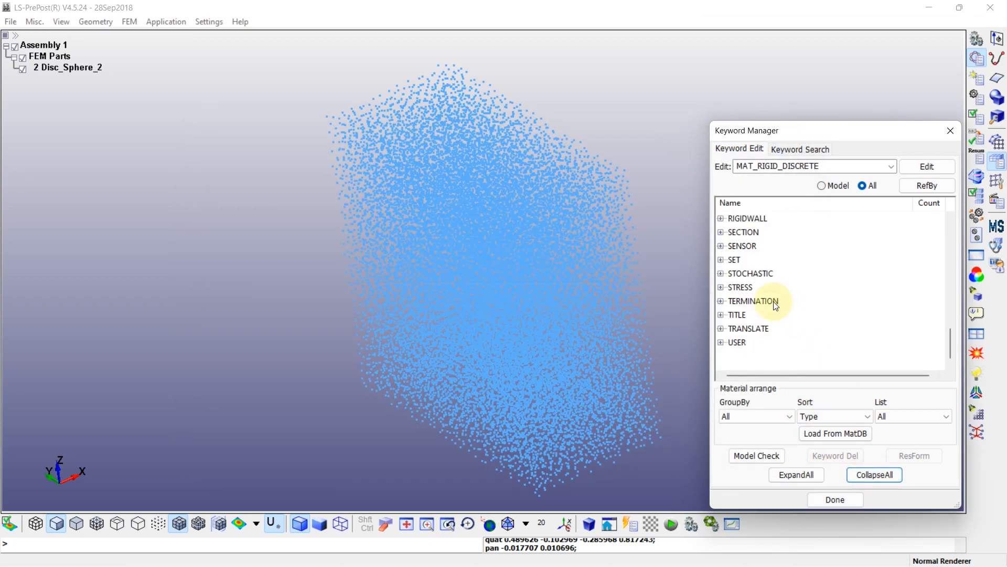
left_click(720, 233)
scroll(763, 328, "down", 2)
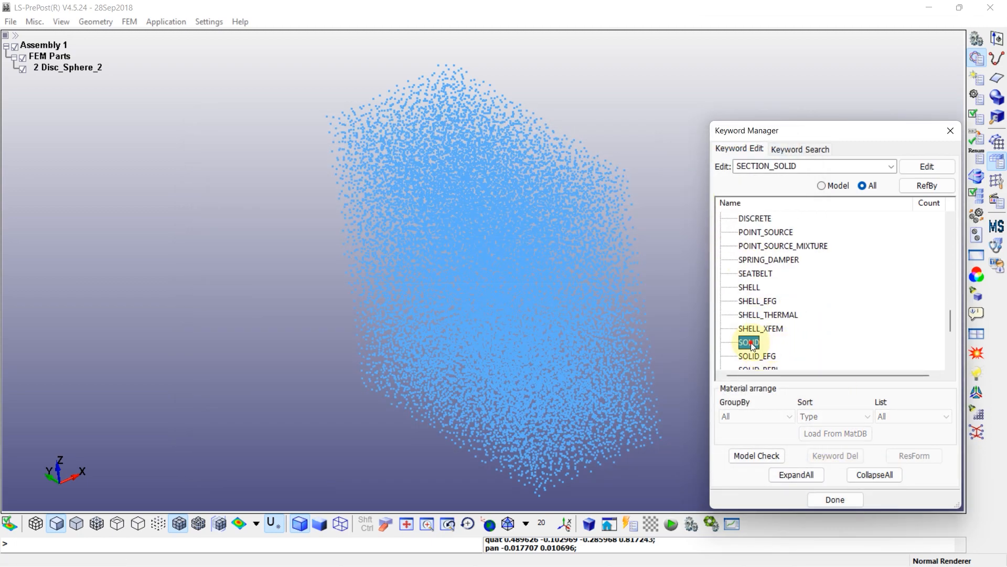
double_click(753, 343)
left_click(239, 257)
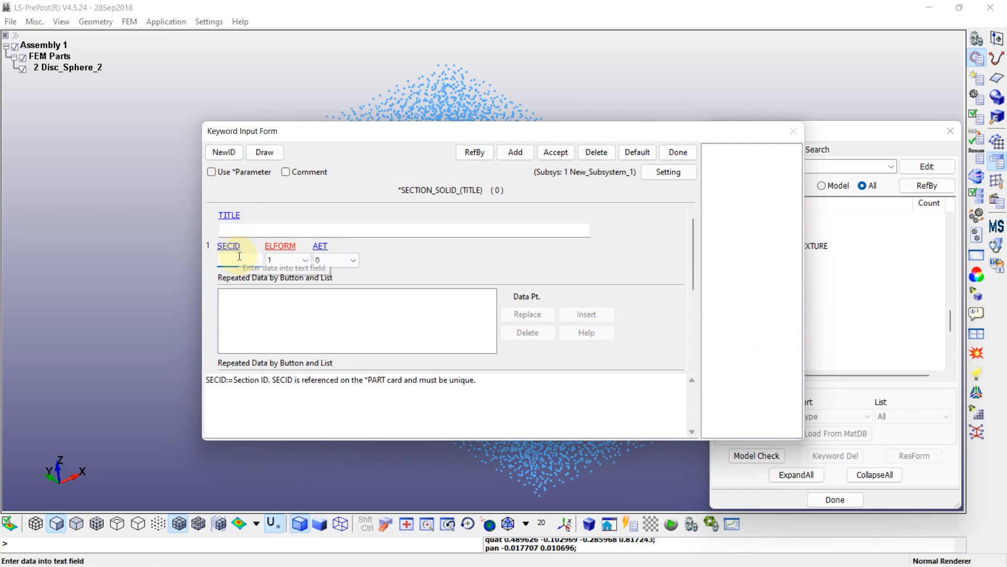
left_click(280, 260)
left_click(278, 303)
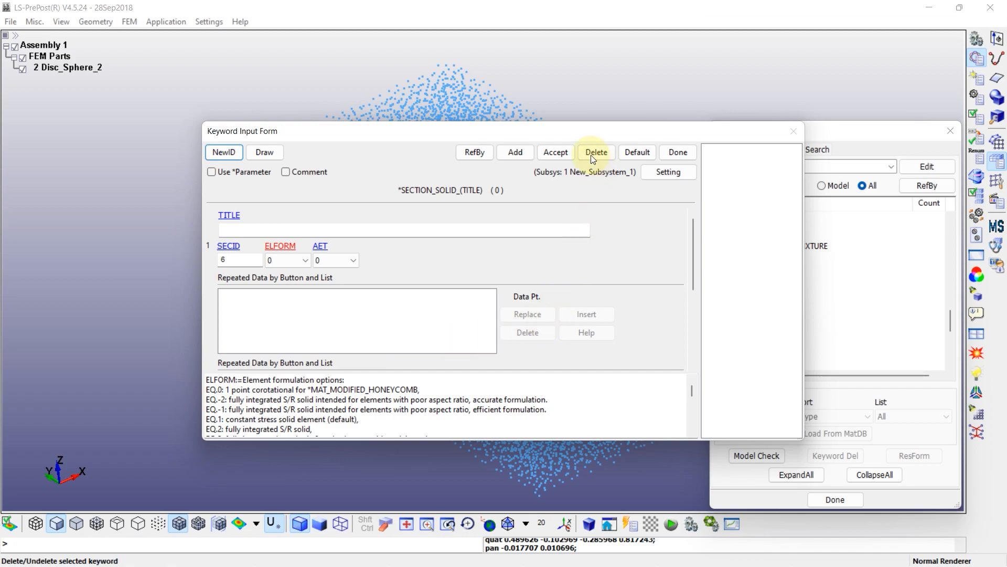
left_click(556, 152)
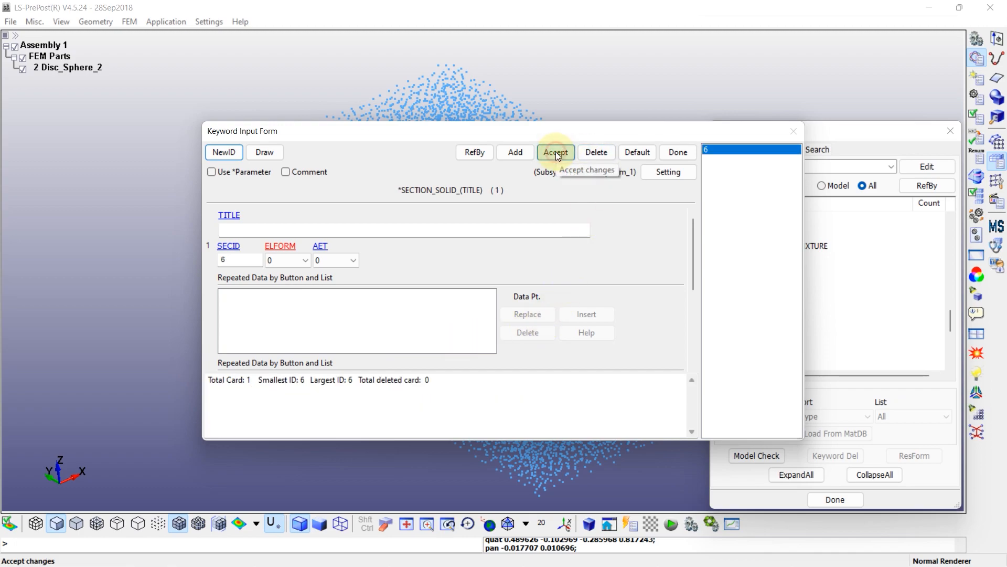
left_click(678, 153)
- Open the input form for the CONTROL_DISCRETE_ELEMENT keyword
left_click(880, 477)
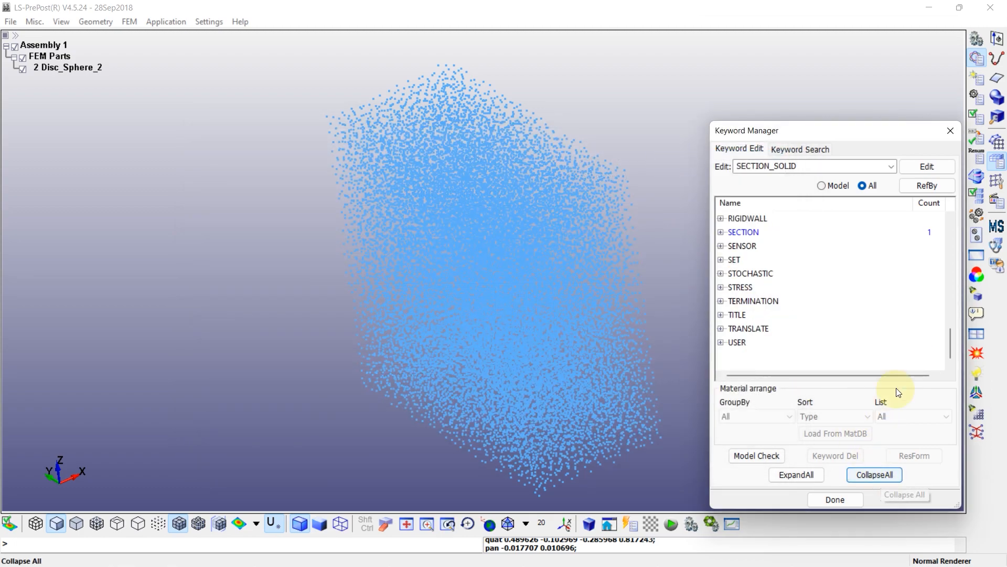
left_click_drag(952, 340, 957, 236)
scroll(839, 249, "down", 2)
double_click(745, 287)
scroll(745, 287, "down", 4)
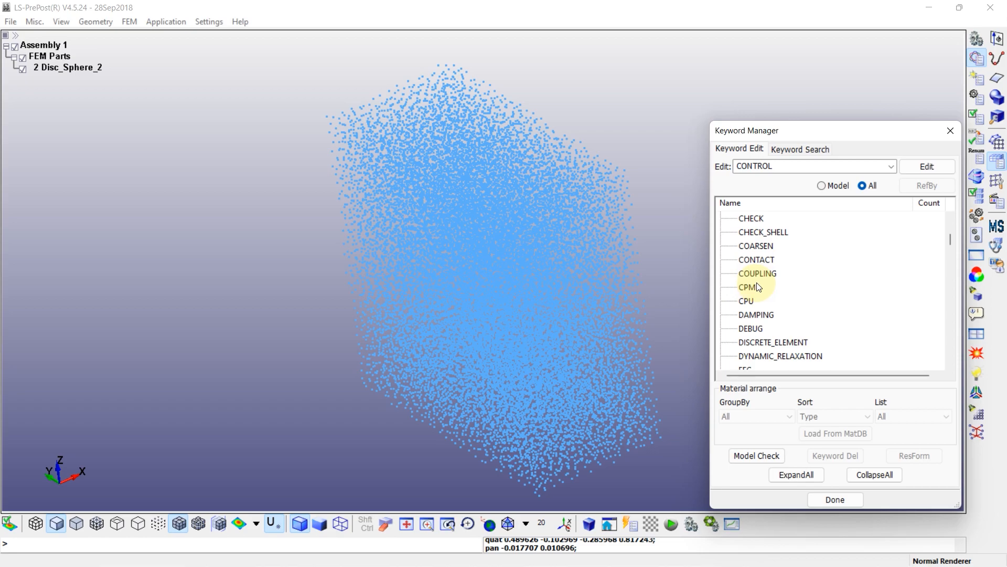
scroll(753, 288, "down", 1)
left_click(757, 302)
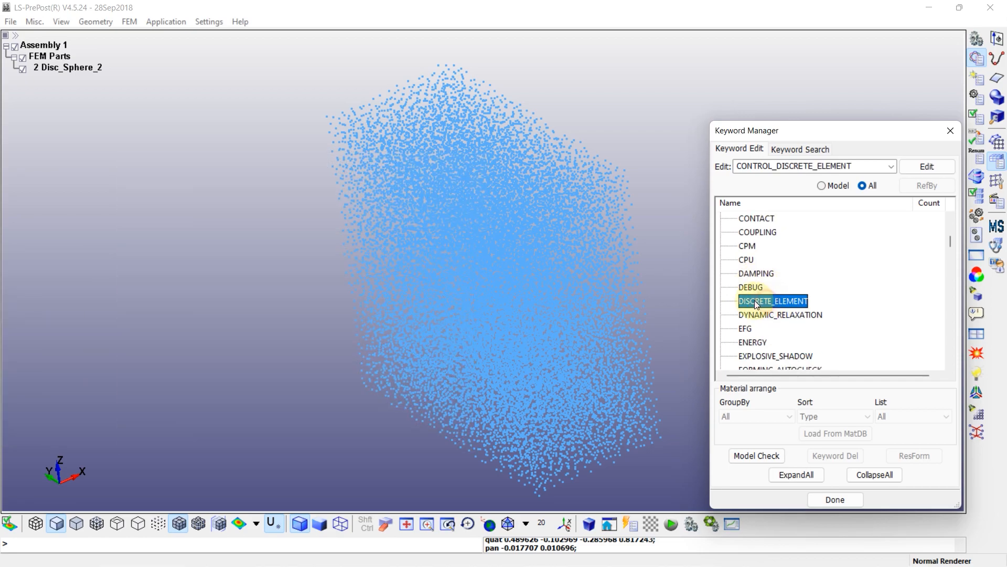
double_click(772, 301)
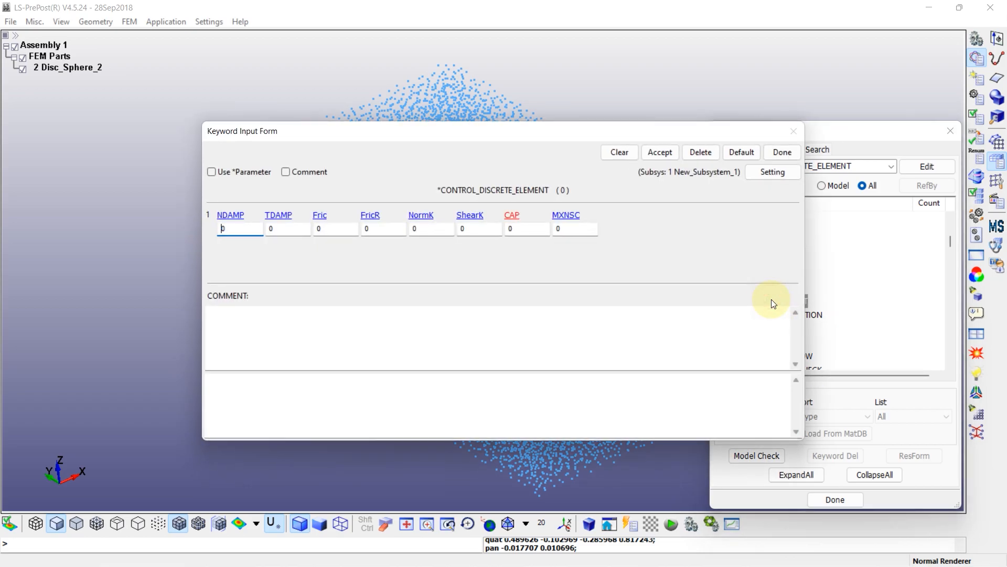
- Set the normal damping coefficient NDAMP and the tangential damping coefficient TDAMP to 0.9 each
left_click(241, 227)
left_click(351, 383)
left_click_drag(351, 382, 203, 379)
left_click(265, 388)
left_click(242, 229)
type("0.9")
left_click(275, 228)
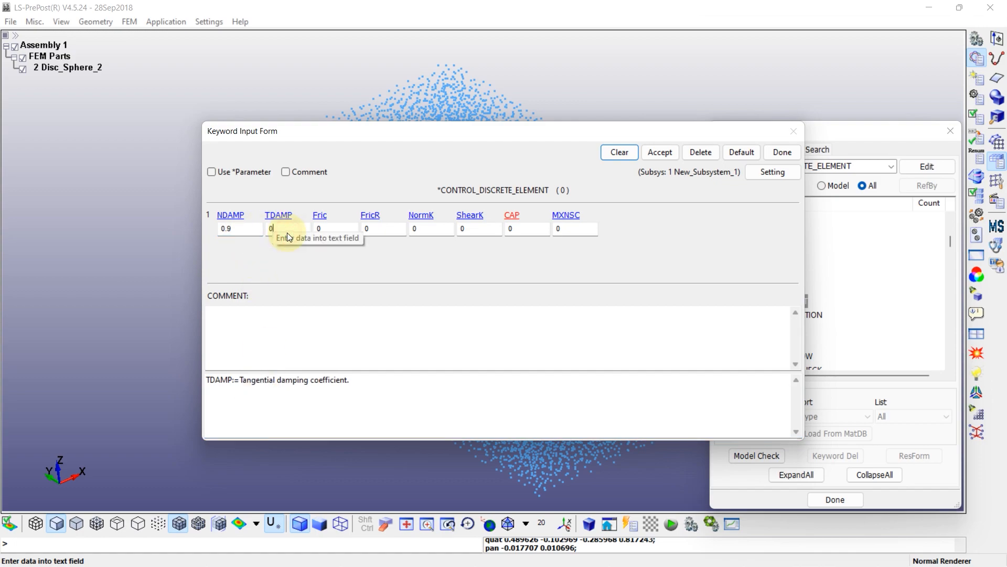
left_click_drag(353, 384, 199, 379)
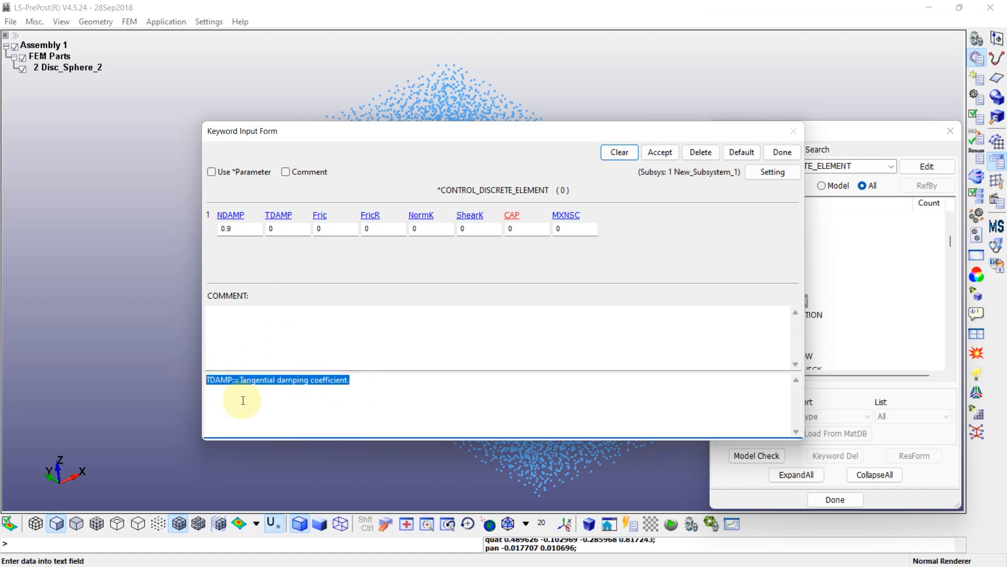
left_click(242, 400)
left_click(291, 228)
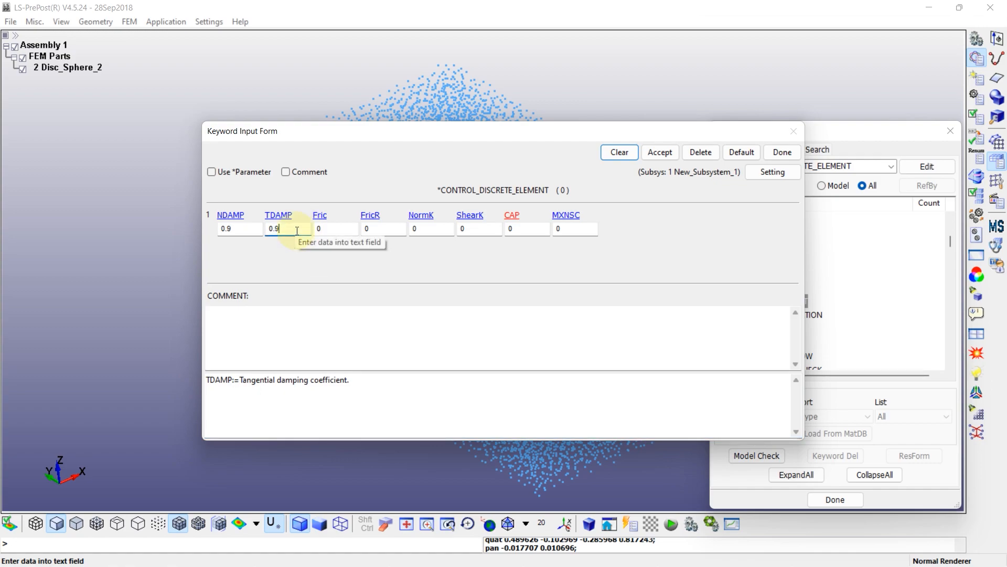
- Set the friction coefficient Fric to 0.3 and the rolling friction coefficient FricR to 0.001, and accept the CONTROL_DISCRETE_ELEMENT keyword
left_click(343, 228)
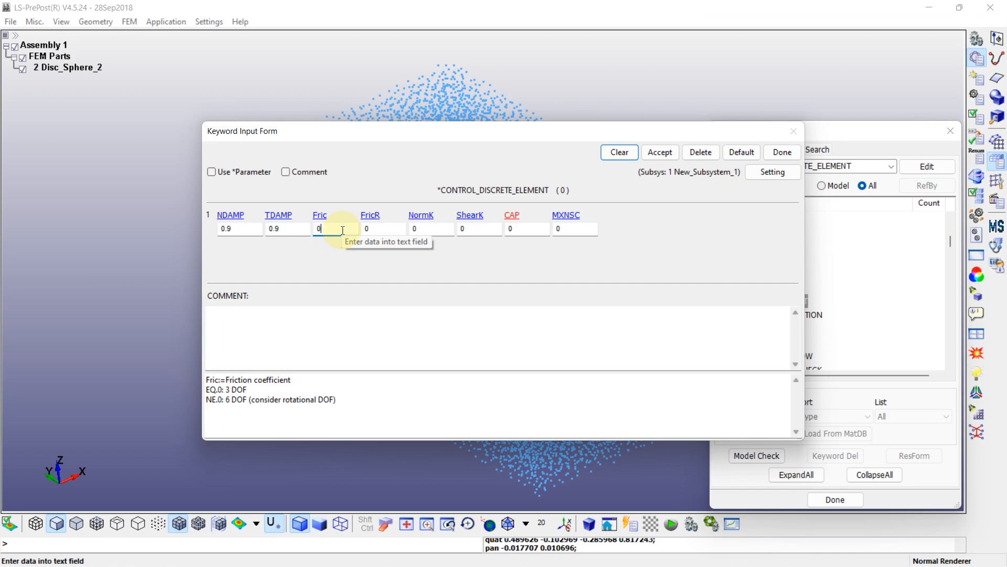
type(".3")
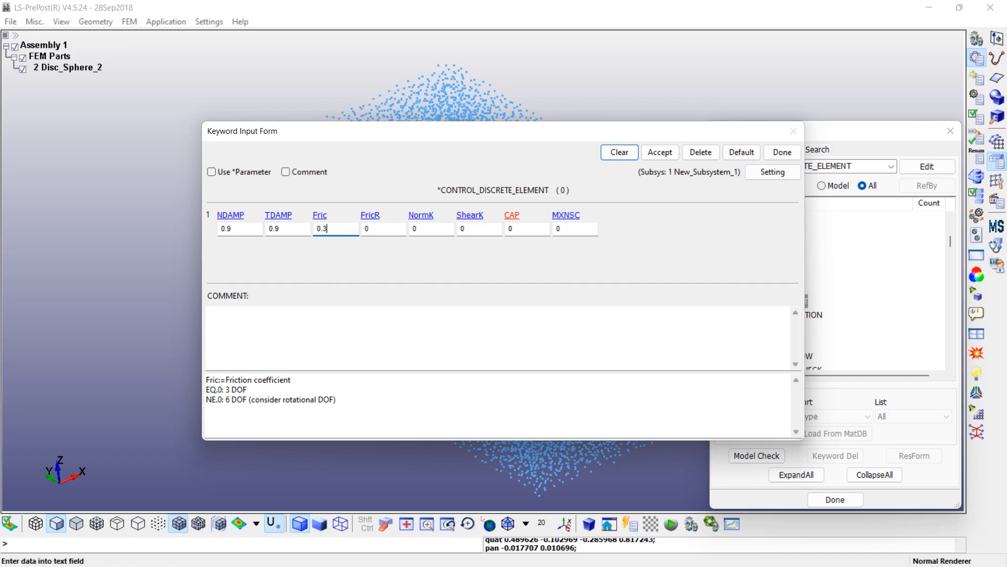
left_click(393, 228)
left_click_drag(324, 380, 206, 379)
left_click(373, 228)
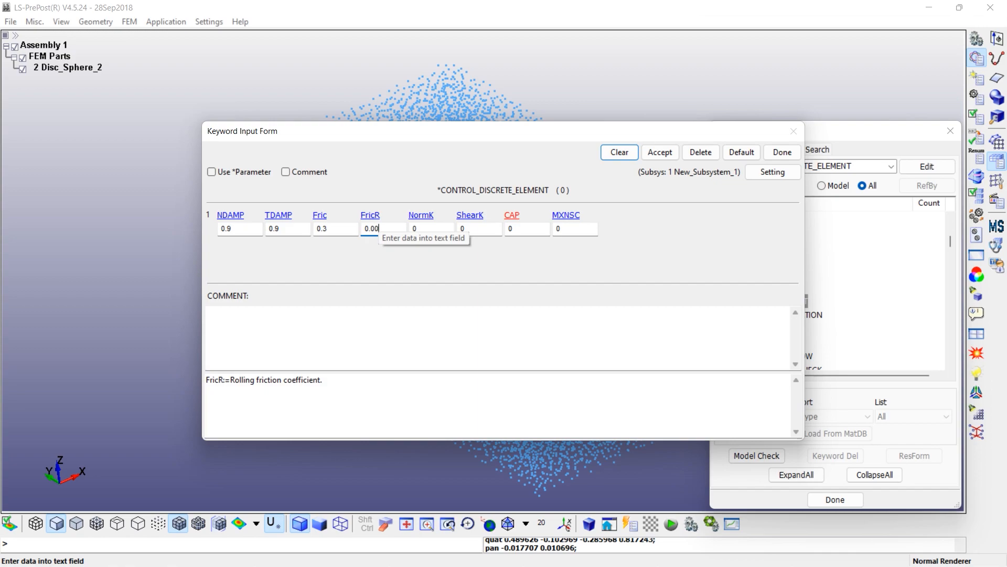
left_click(660, 152)
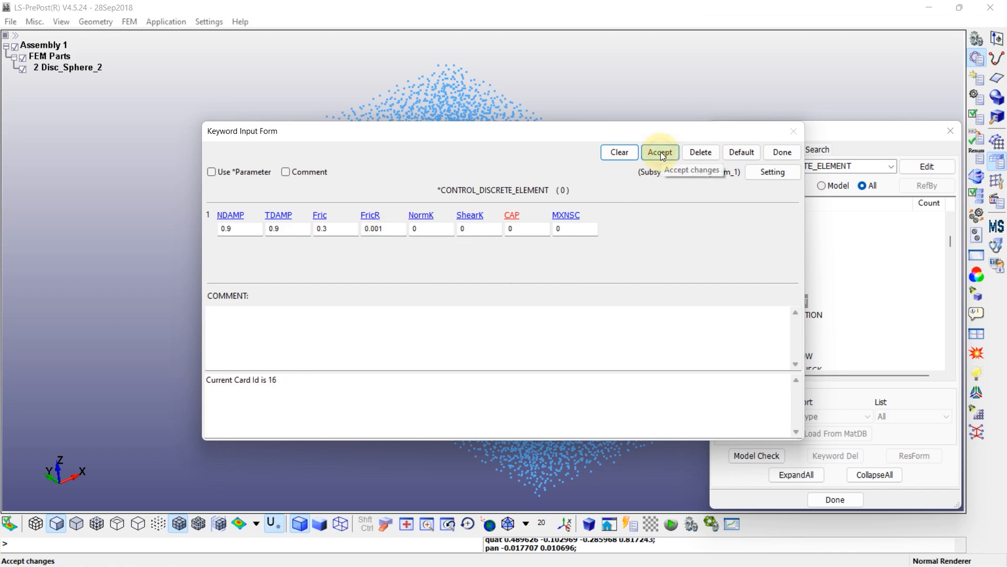
left_click(782, 152)
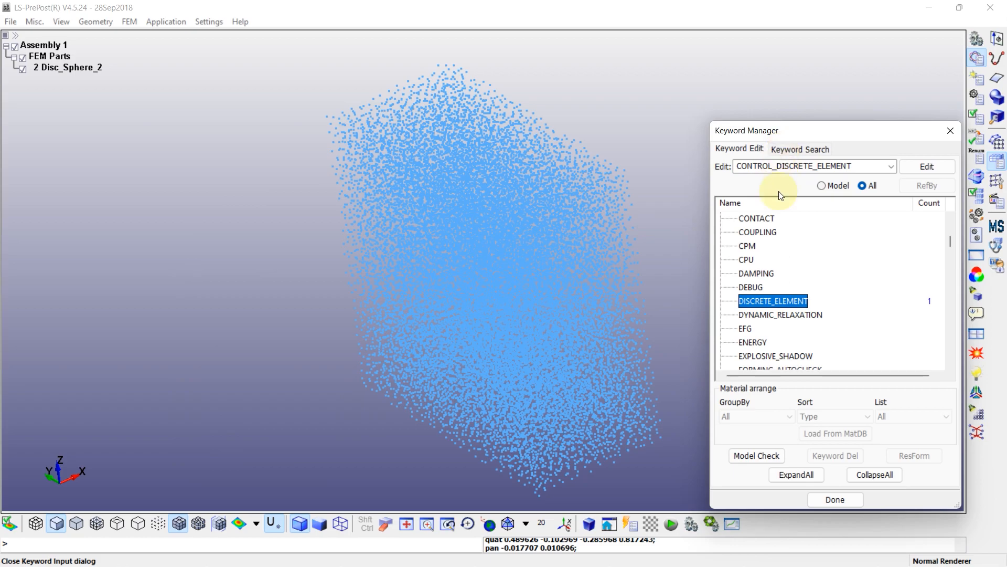
- Create a CONTROL_TERMINATION keyword with the end time ENDTIM set to 100 and accept it
scroll(820, 281, "down", 8)
left_click_drag(953, 253, 952, 329)
scroll(950, 327, "down", 3)
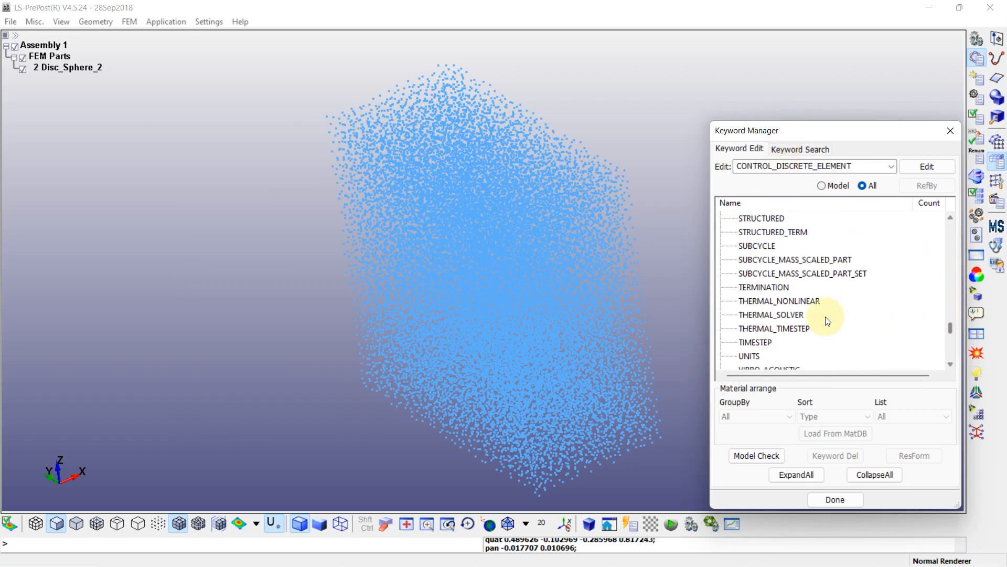
left_click(755, 287)
double_click(766, 290)
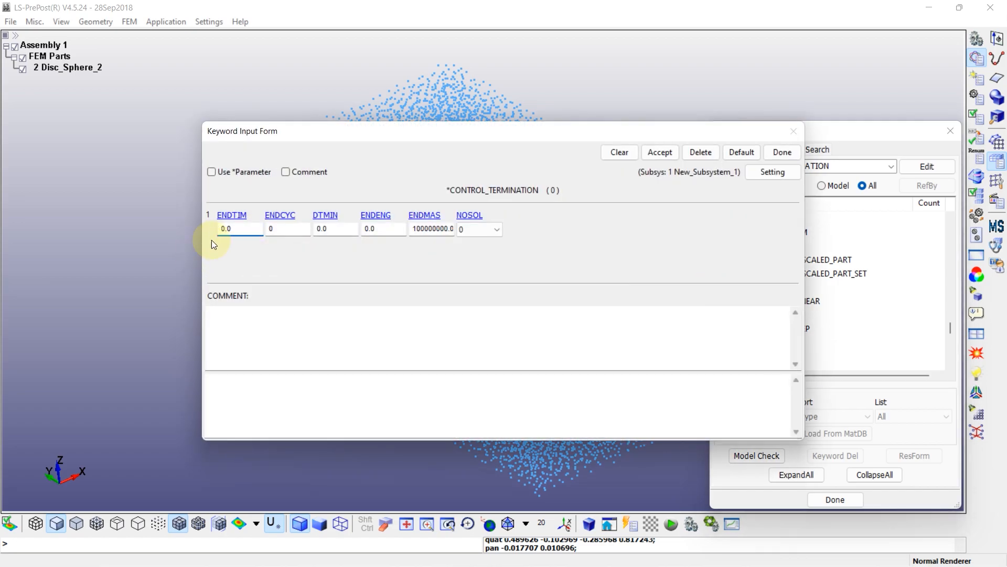
left_click(243, 231)
type("100")
left_click(660, 152)
left_click(790, 156)
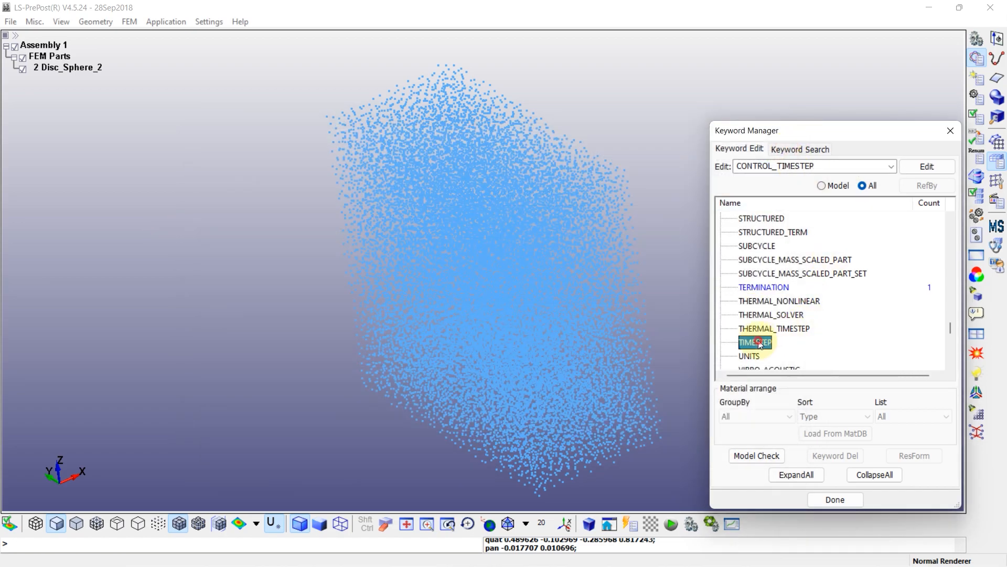
- Create a CONTROL_TIMESTEP keyword with the time step scale factor TSSFAC set to 0.8 and accept it
double_click(760, 341)
left_click(286, 228)
left_click_drag(231, 379, 627, 393)
left_click(628, 393)
left_click(301, 226)
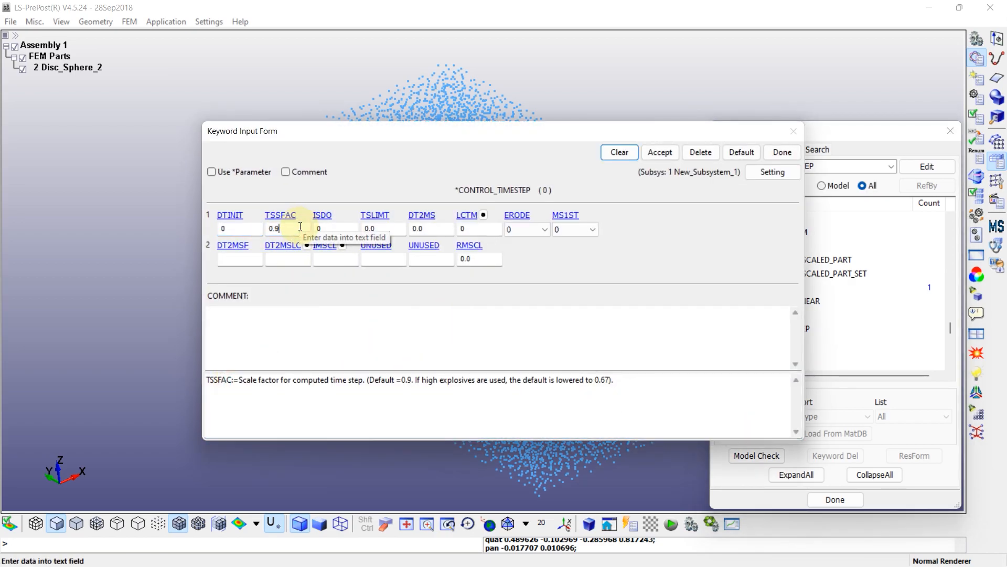
left_click(660, 152)
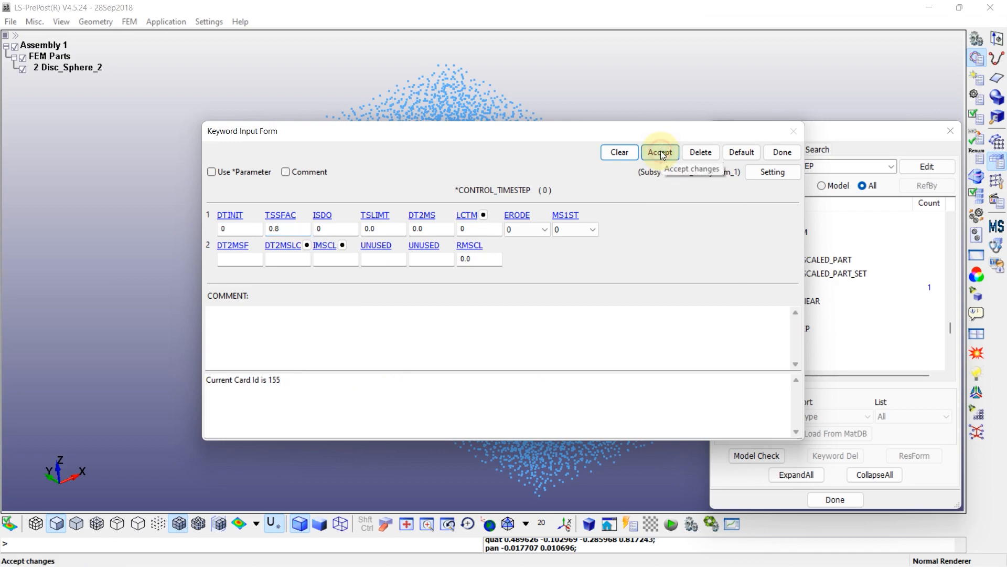
left_click(782, 154)
- List only the model's keywords, edit the PART keyword of Disc_Sphere_2 and set its PID to 100
left_click(874, 474)
left_click_drag(952, 347, 954, 250)
left_click(836, 188)
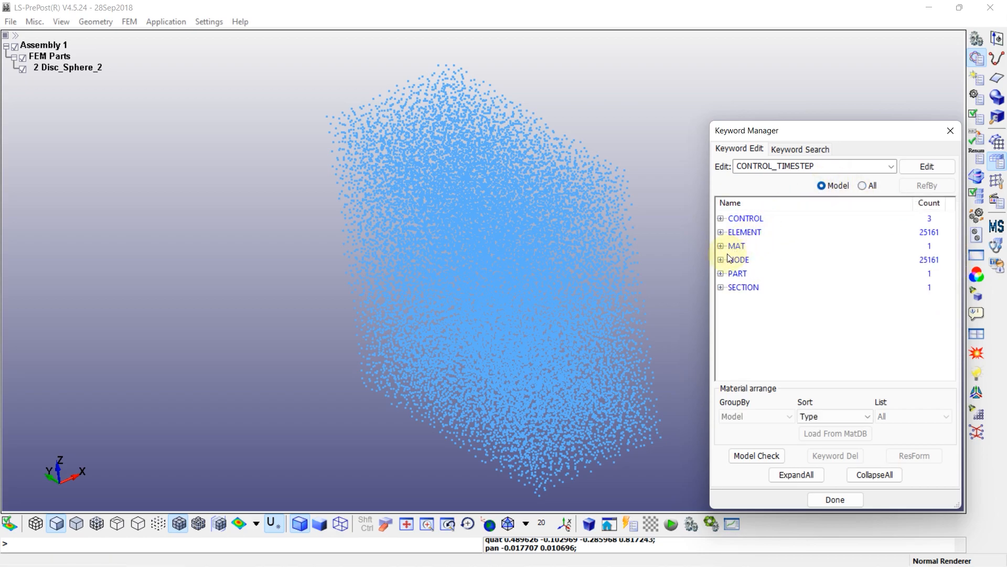
left_click(721, 273)
double_click(742, 286)
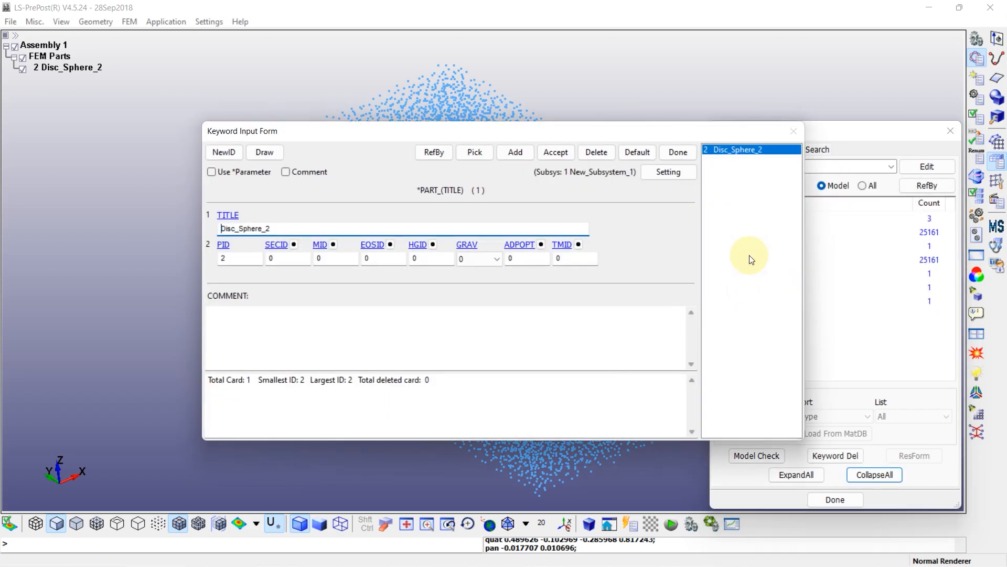
left_click(224, 257)
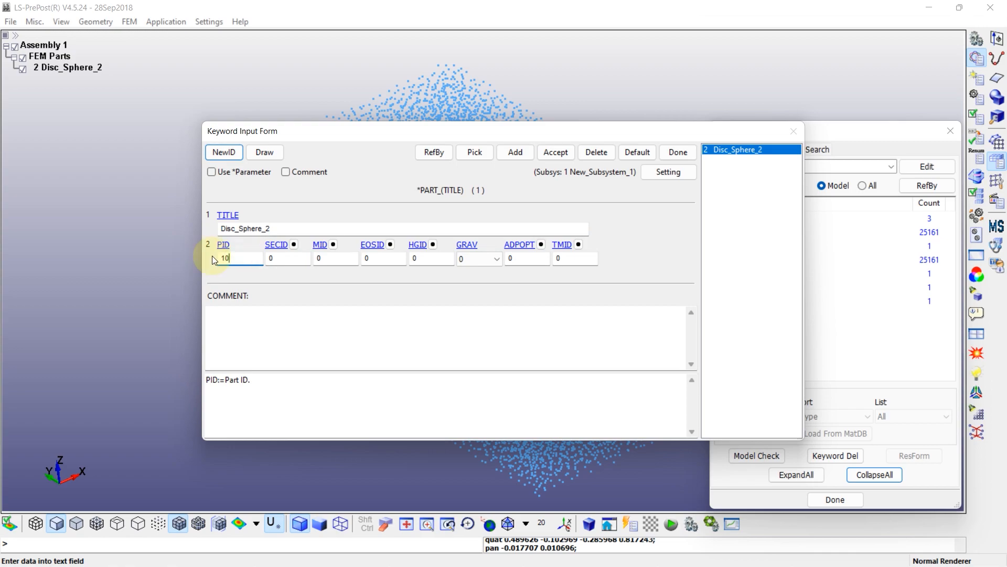
- Link section 6 and material 6 to the disc sphere part, accept the change and close the keyword manager
left_click(294, 245)
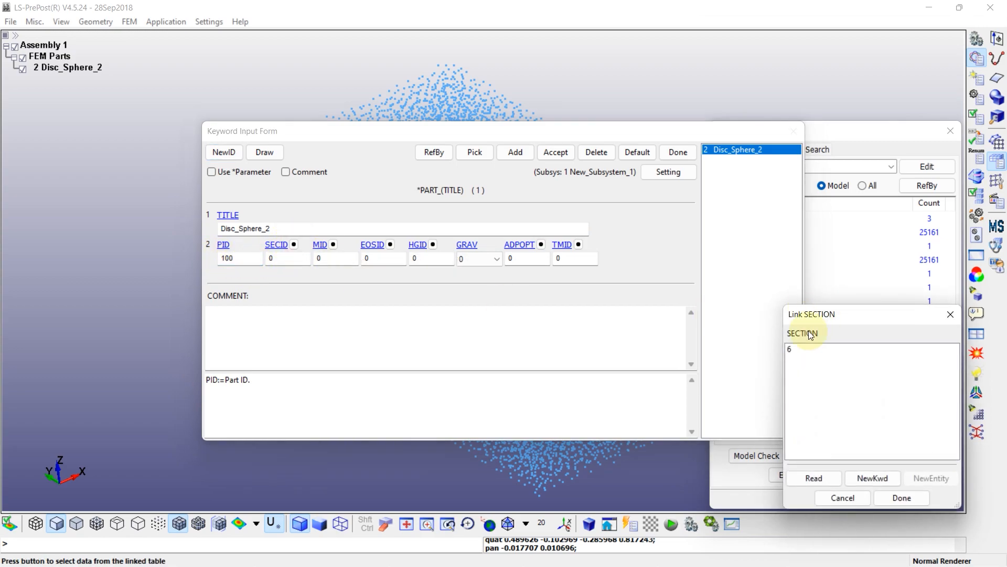
double_click(801, 349)
left_click(333, 244)
double_click(801, 349)
left_click(555, 152)
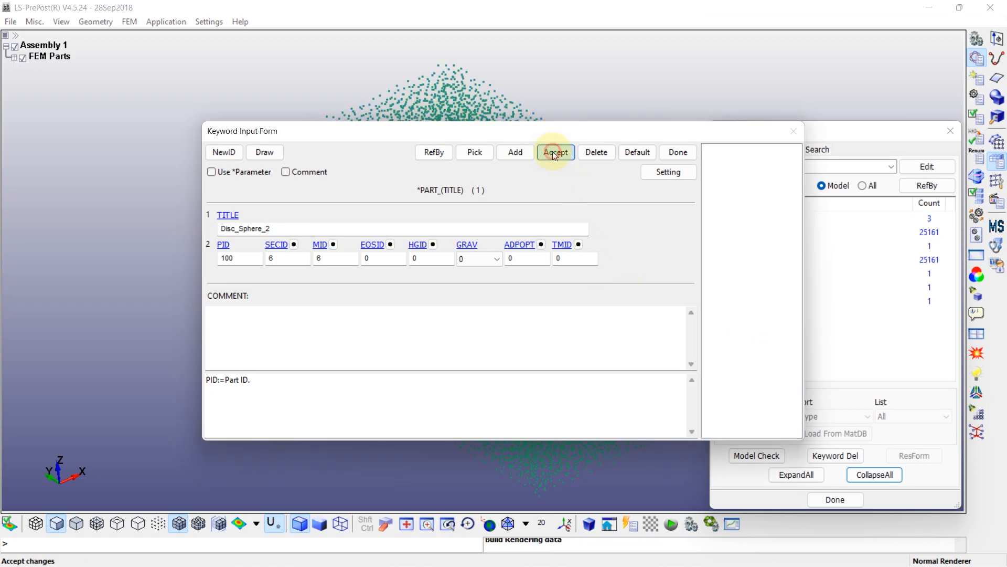
left_click(677, 152)
left_click_drag(820, 141, 820, 106)
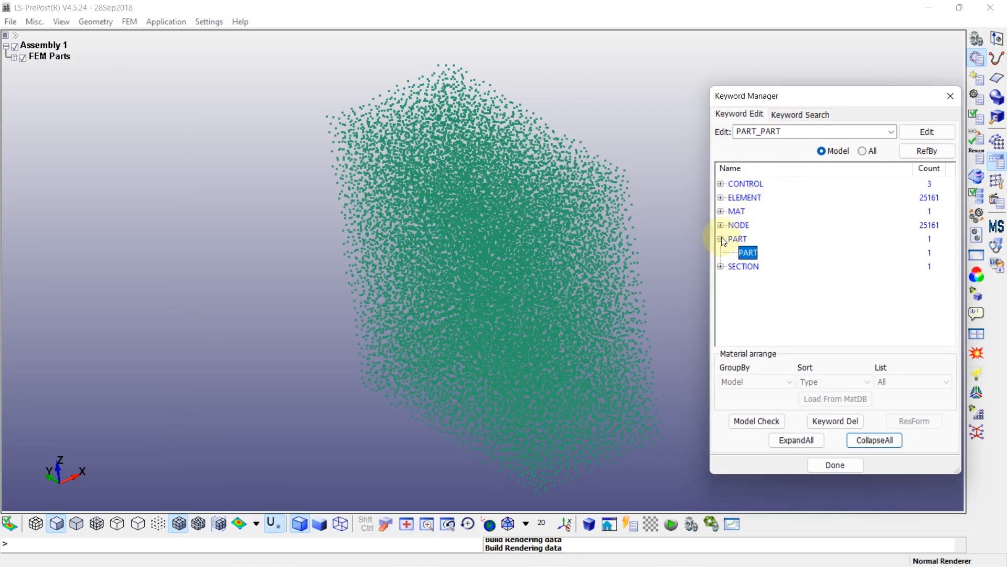
left_click(849, 465)
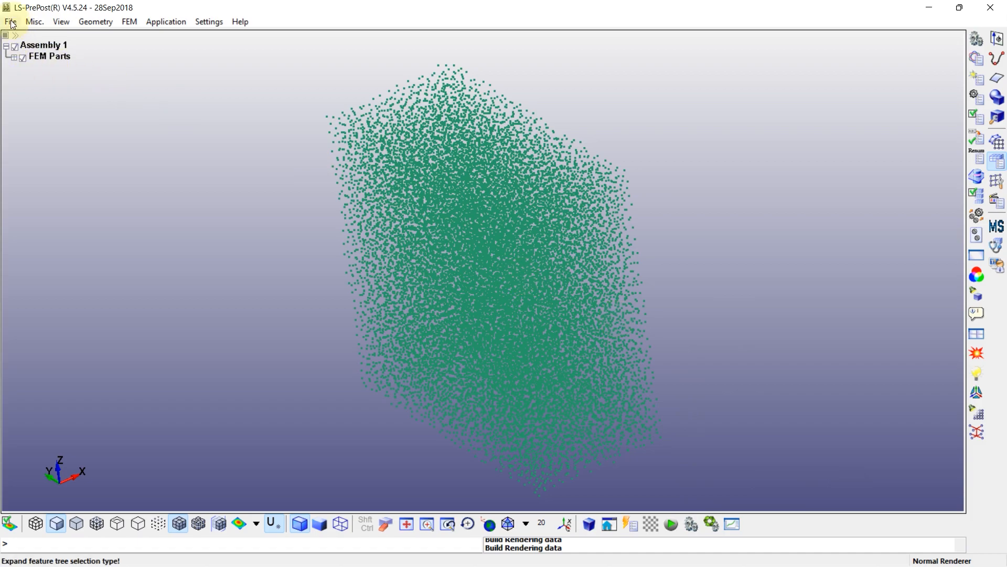
- Save the model as keyword file DEM-Part in the DEM-coupling folder after choosing the output version
left_click(10, 21)
mouse_move(84, 100)
left_click(158, 101)
left_click(435, 97)
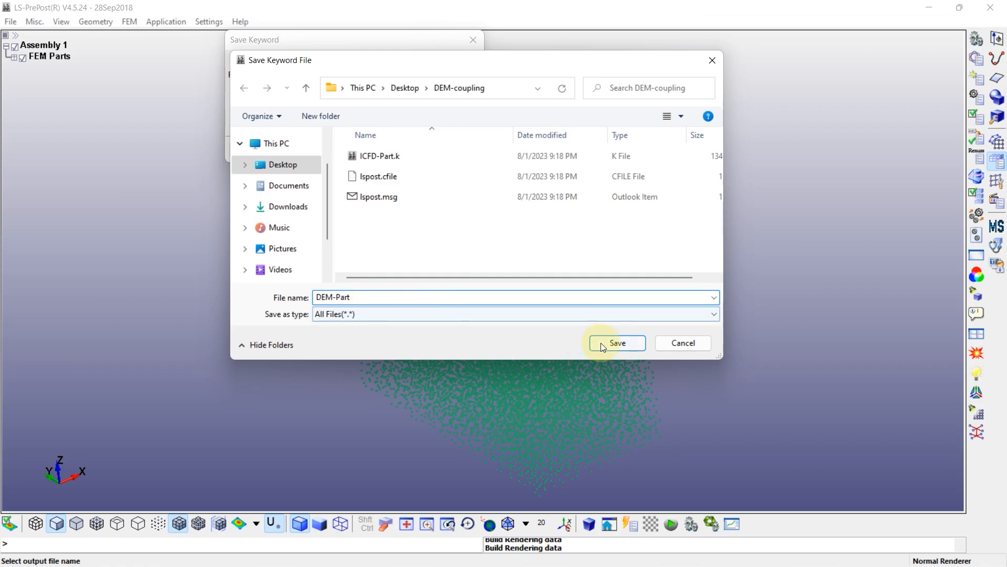
left_click(607, 343)
left_click(341, 122)
left_click(300, 184)
left_click(258, 150)
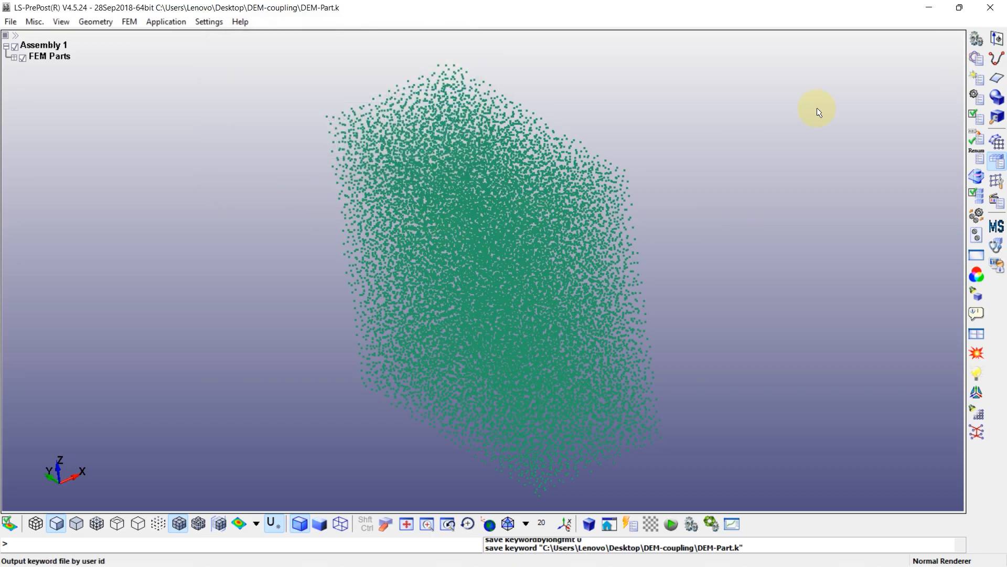
- Restart LS-PrePost with an empty model and open the input form of the INCLUDE keyword
left_click(991, 9)
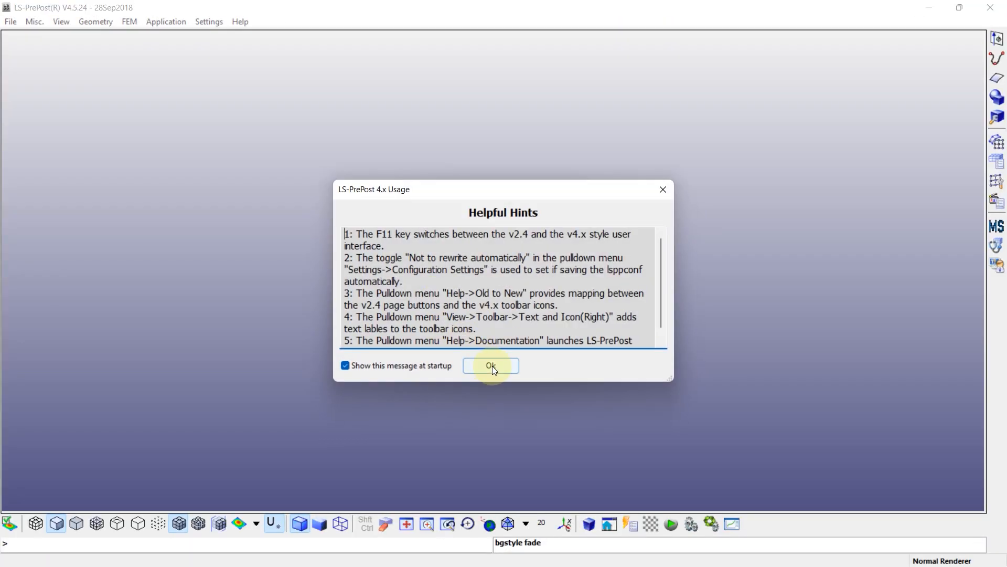
left_click(492, 366)
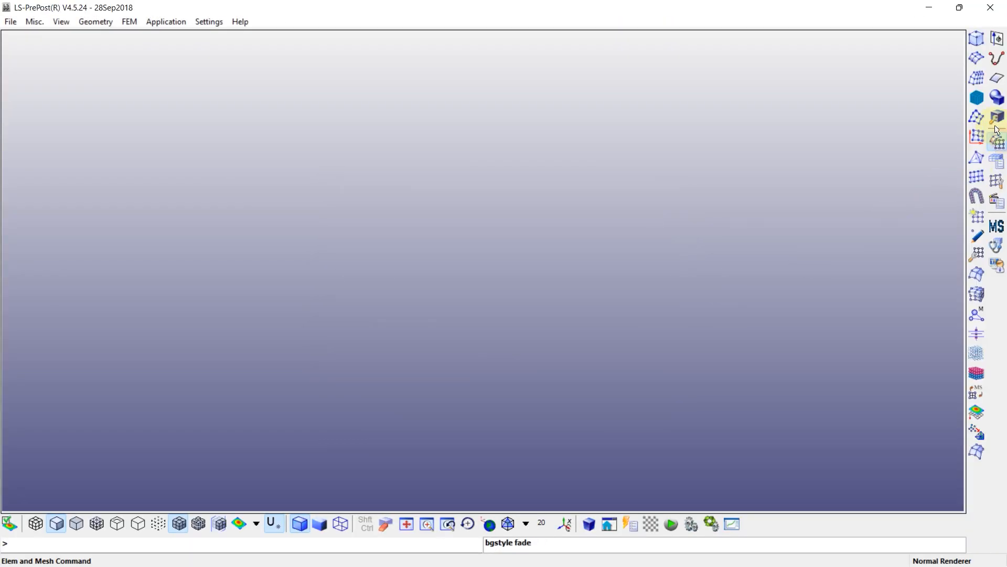
left_click(993, 152)
left_click(976, 58)
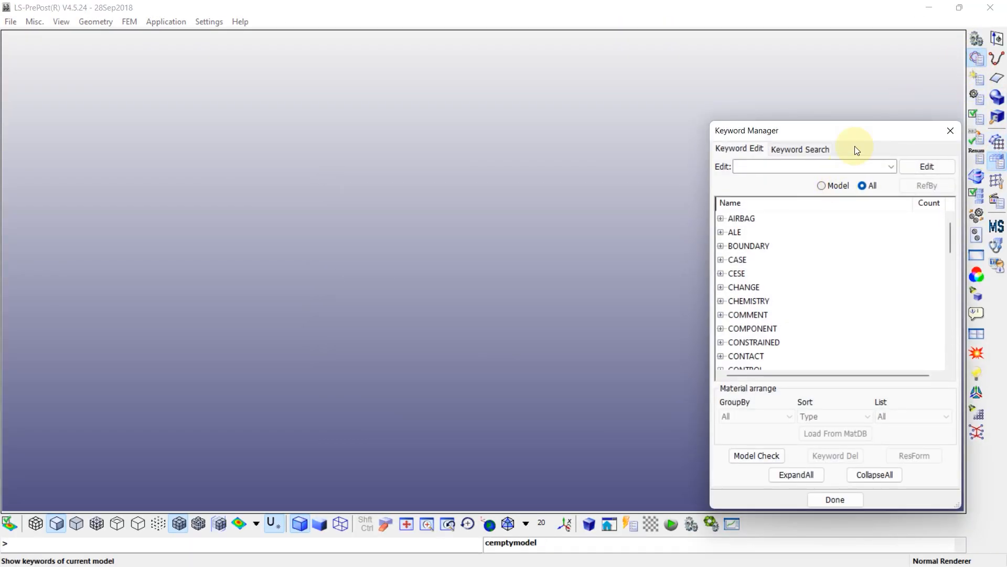
left_click_drag(946, 175, 949, 227)
left_click(721, 214)
scroll(771, 231, "down", 1)
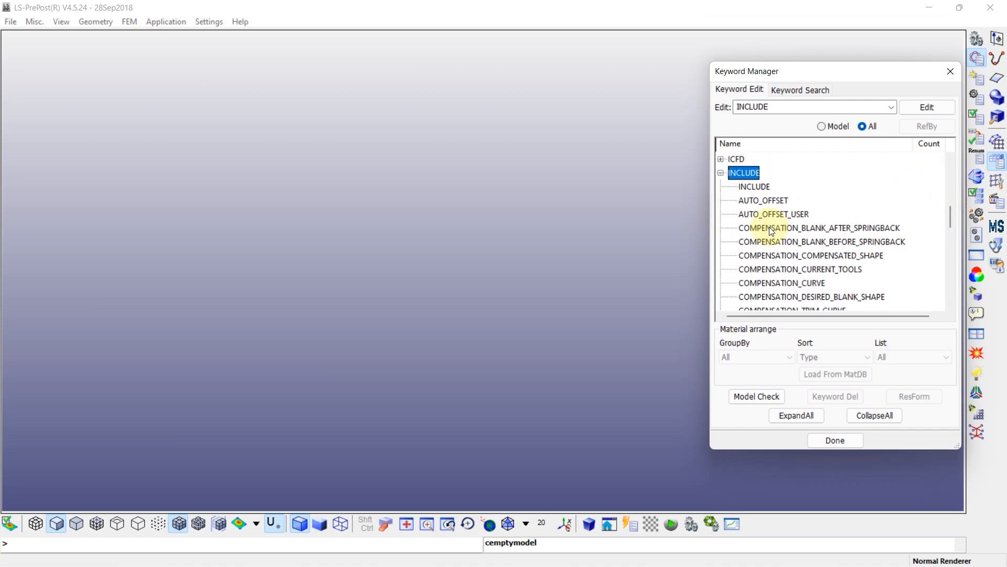
double_click(756, 188)
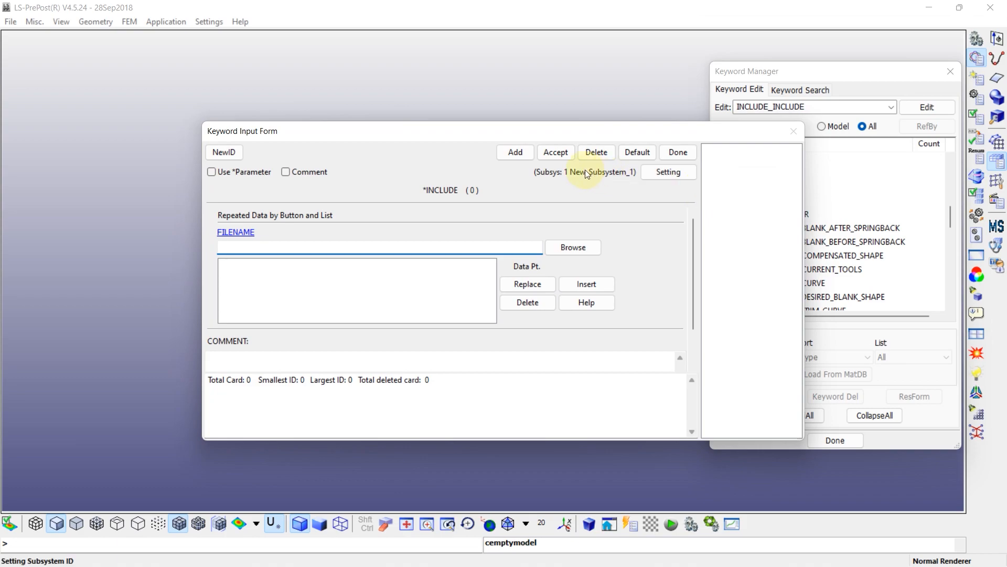
- Insert DEM-Part.k from the DEM-coupling folder as the first INCLUDE entry and accept it
left_click(571, 246)
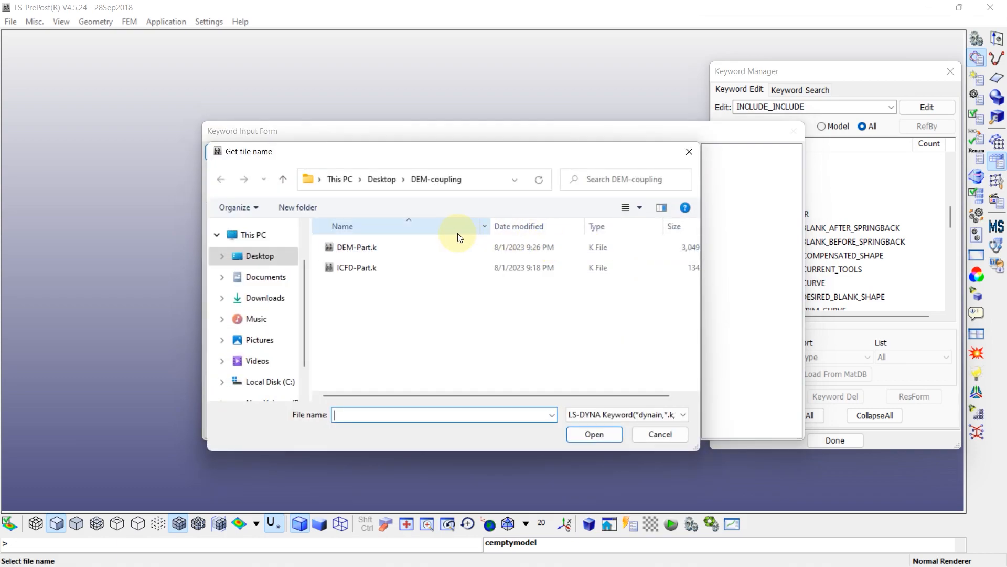
double_click(370, 246)
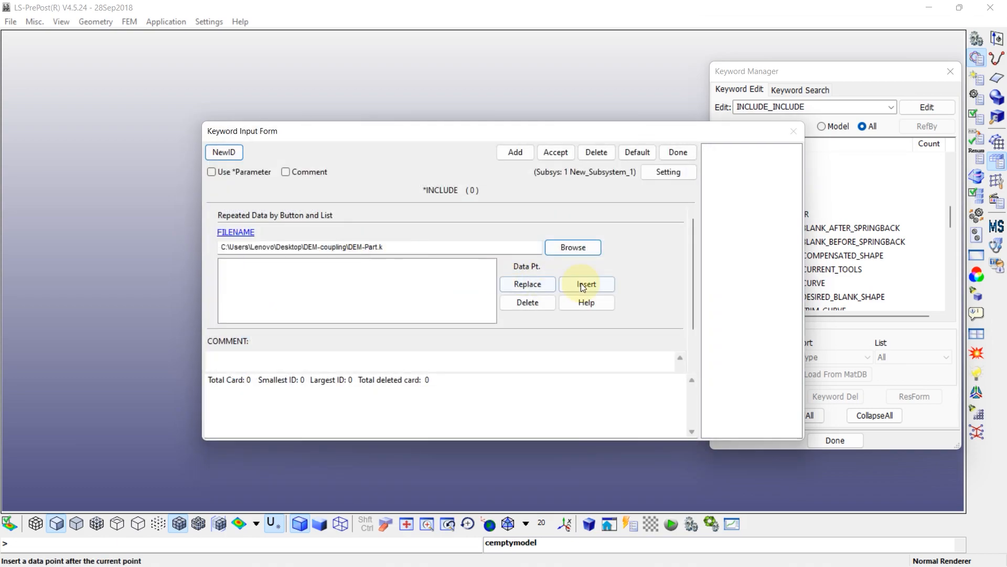
left_click(582, 283)
left_click(556, 152)
- Add a second INCLUDE entry for ICFD-Part.k, accept it and close the keyword manager
left_click(515, 152)
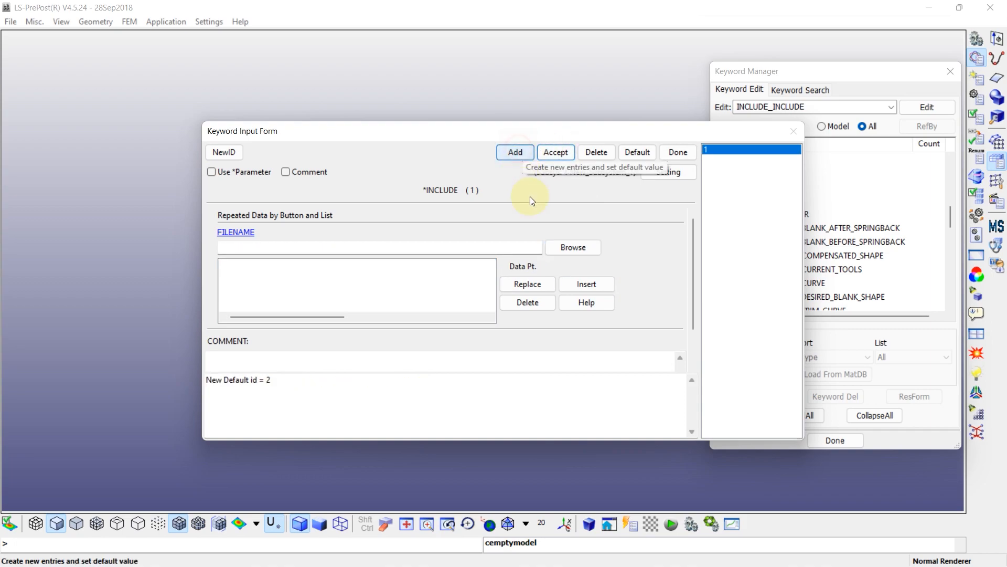
left_click(572, 247)
double_click(367, 268)
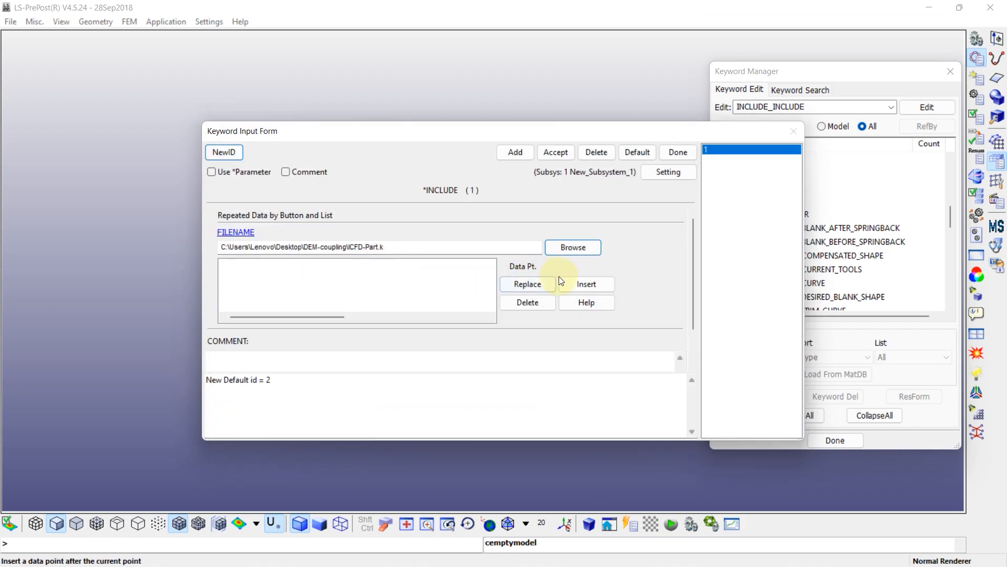
left_click(582, 283)
left_click(555, 154)
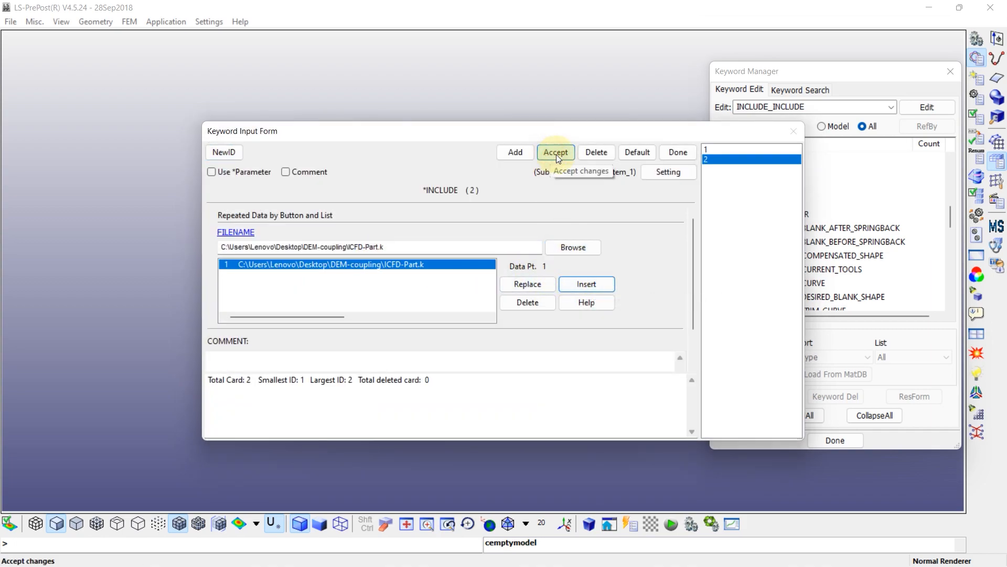
left_click(679, 152)
left_click(835, 441)
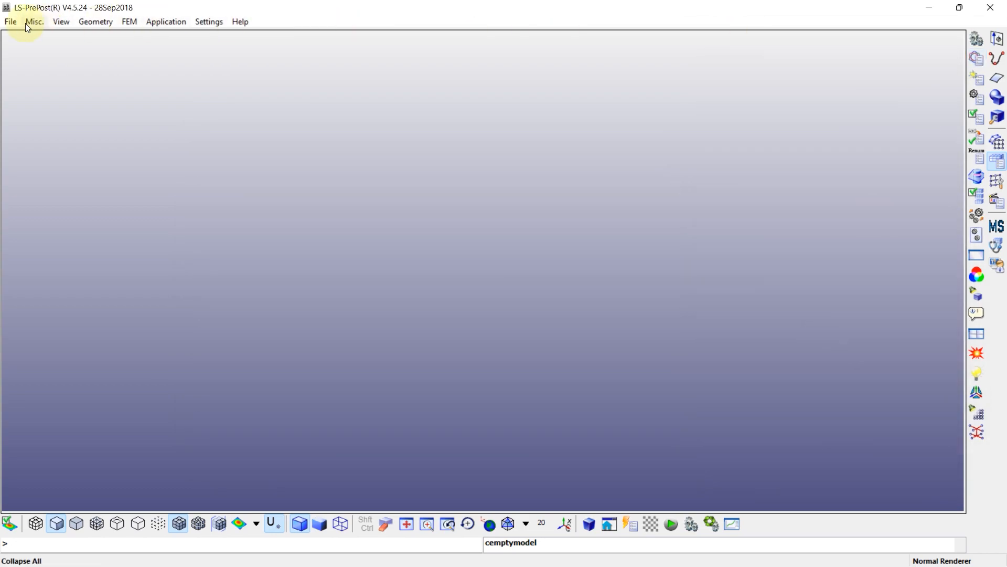
- Save the include model as keyword file Final in the DEM-coupling folder after choosing the output version
left_click(11, 22)
mouse_move(47, 98)
left_click(168, 100)
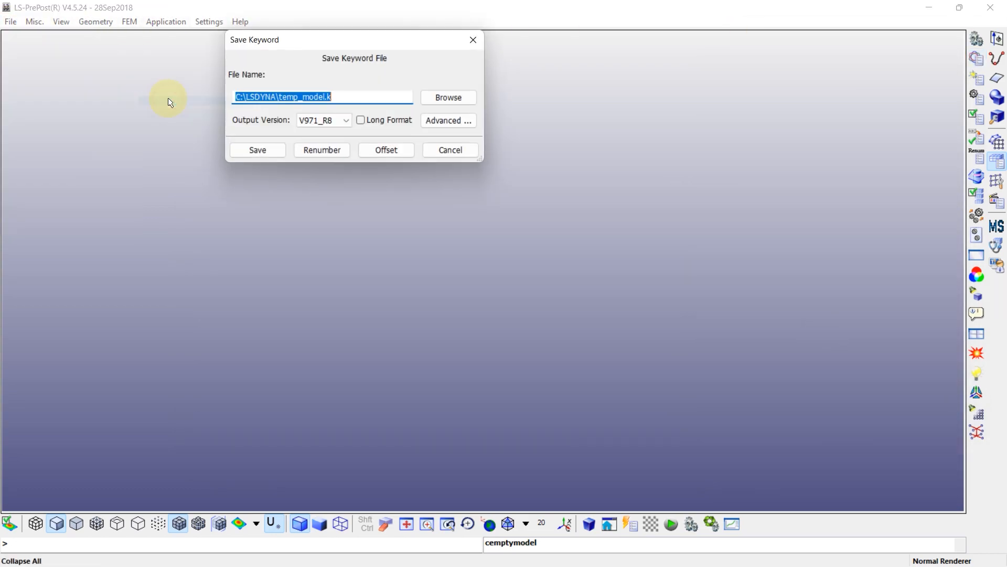
left_click(449, 97)
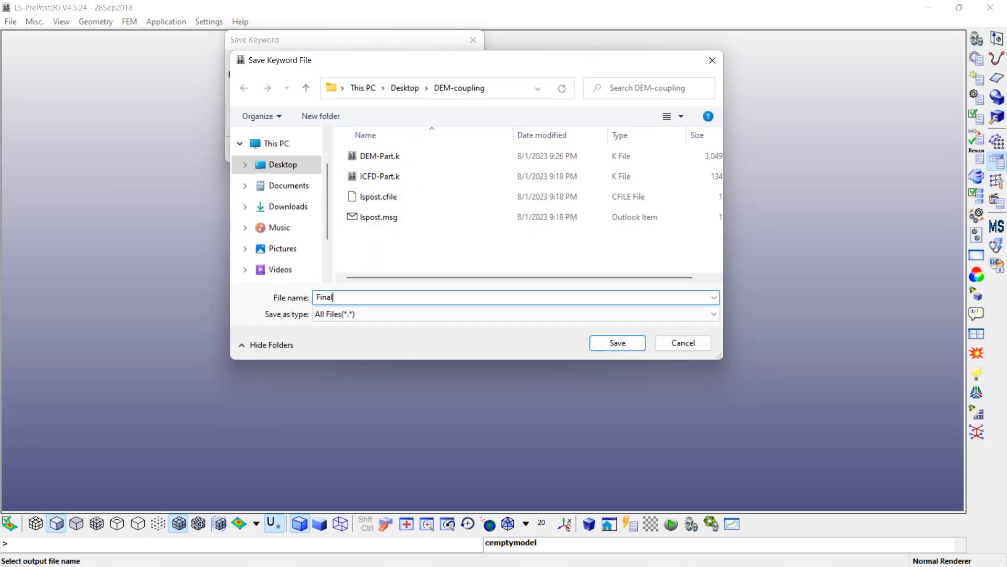
left_click(627, 344)
left_click(345, 122)
left_click(325, 216)
left_click(274, 153)
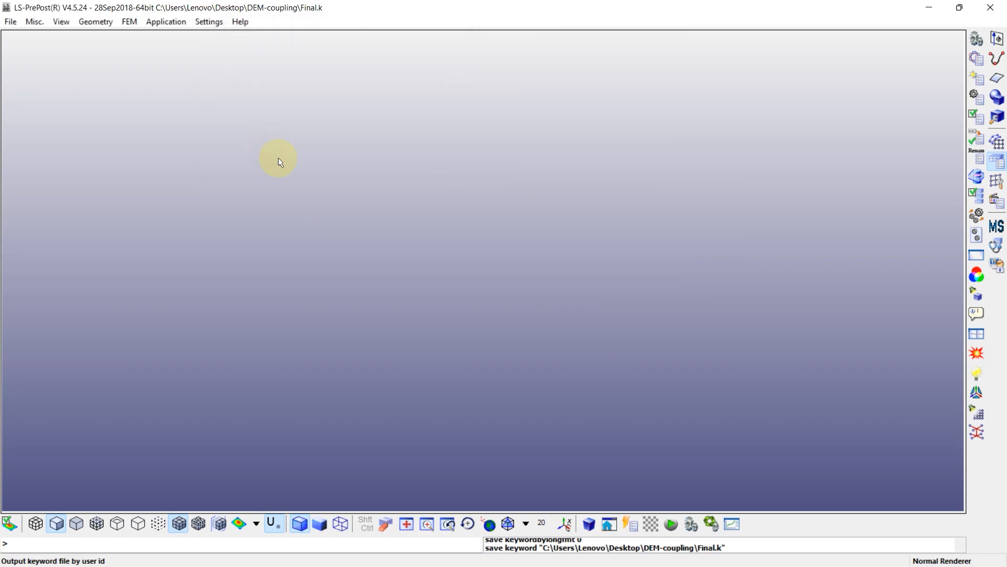
- Restart LS-PrePost with an empty session and dismiss the startup hints
left_click(991, 12)
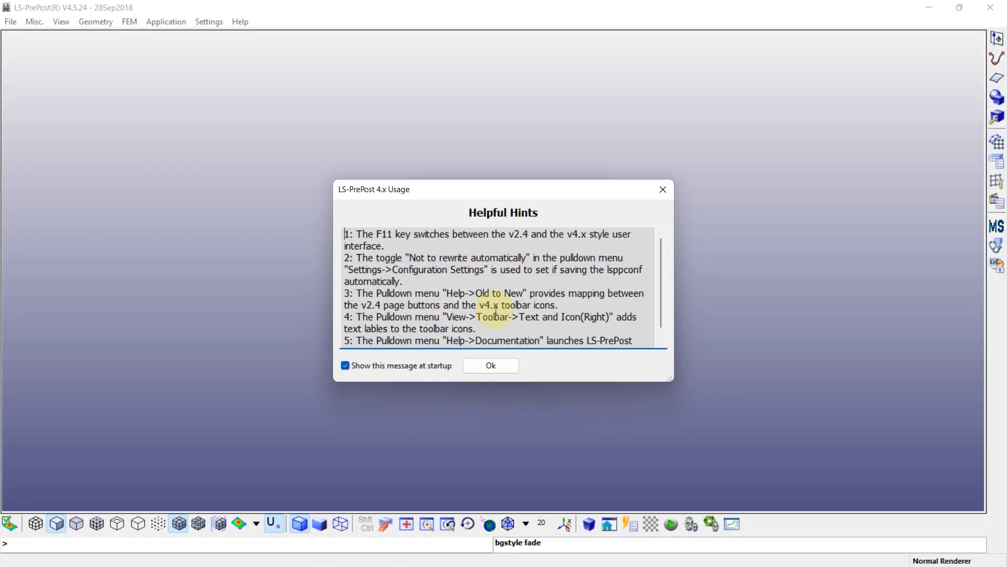
left_click(497, 361)
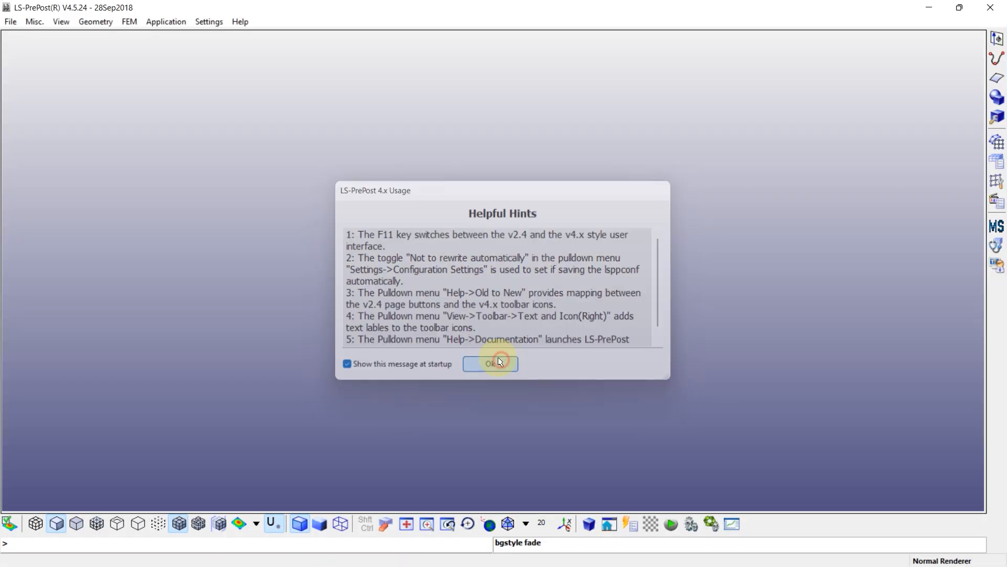
- Open the keyword file Final.k, dismiss the keyword reader alert and expand the FEM Parts list
left_click(10, 22)
mouse_move(52, 49)
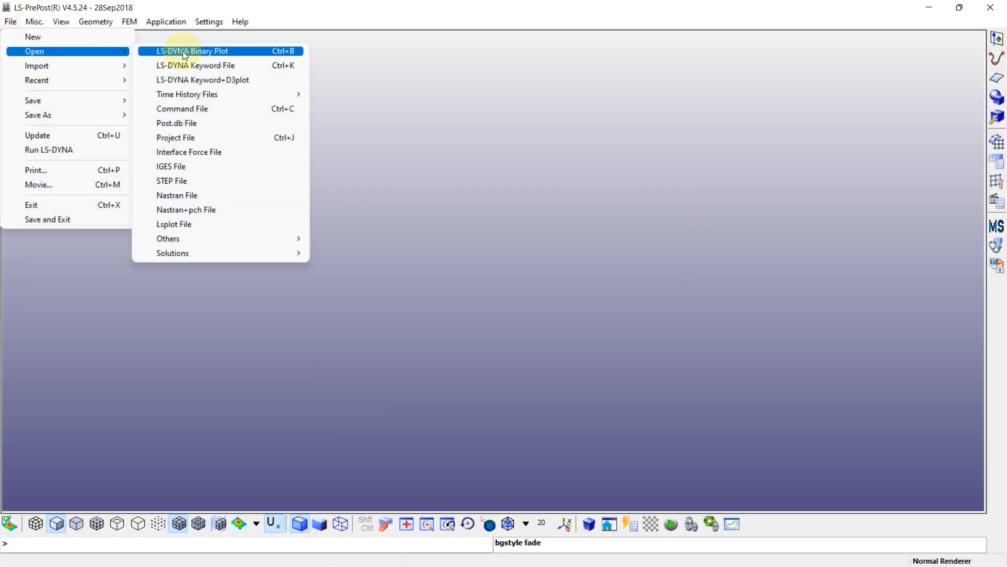
left_click(196, 66)
double_click(149, 155)
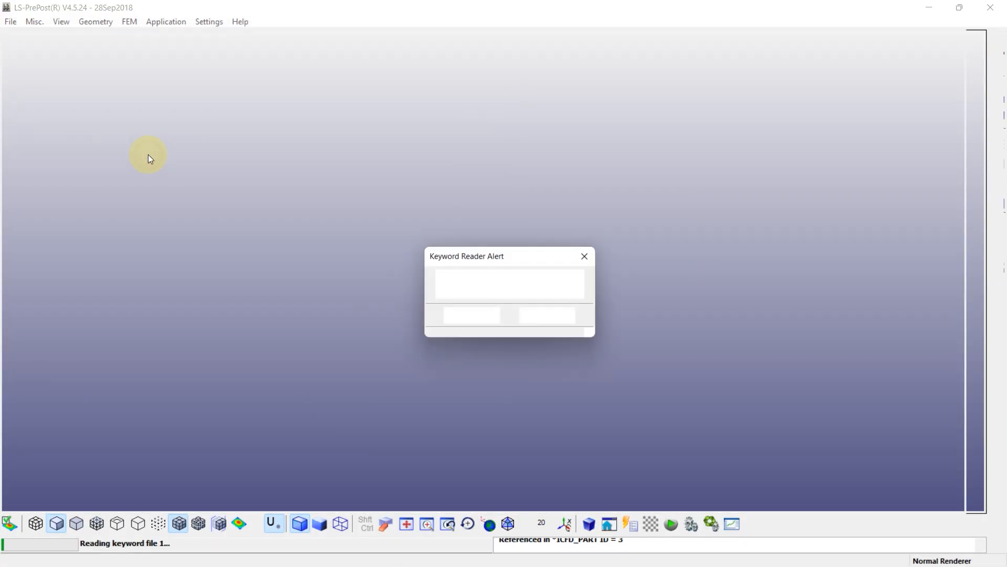
left_click(549, 316)
left_click(14, 73)
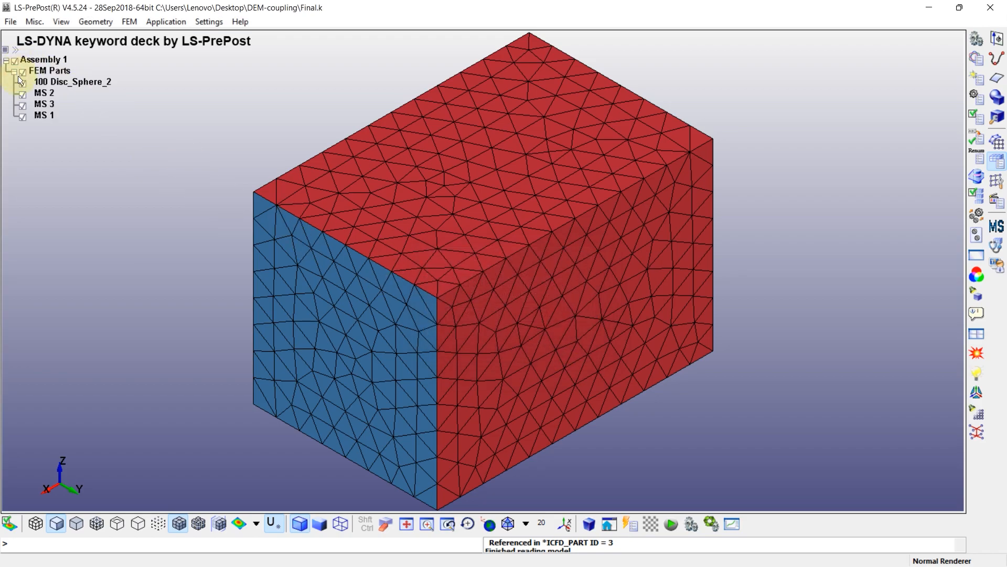
- Hide surfaces MS 2 and MS 3 and examine the Disc_Sphere_2 particles' position inside the fluid domain
left_click(51, 81)
left_click(24, 95)
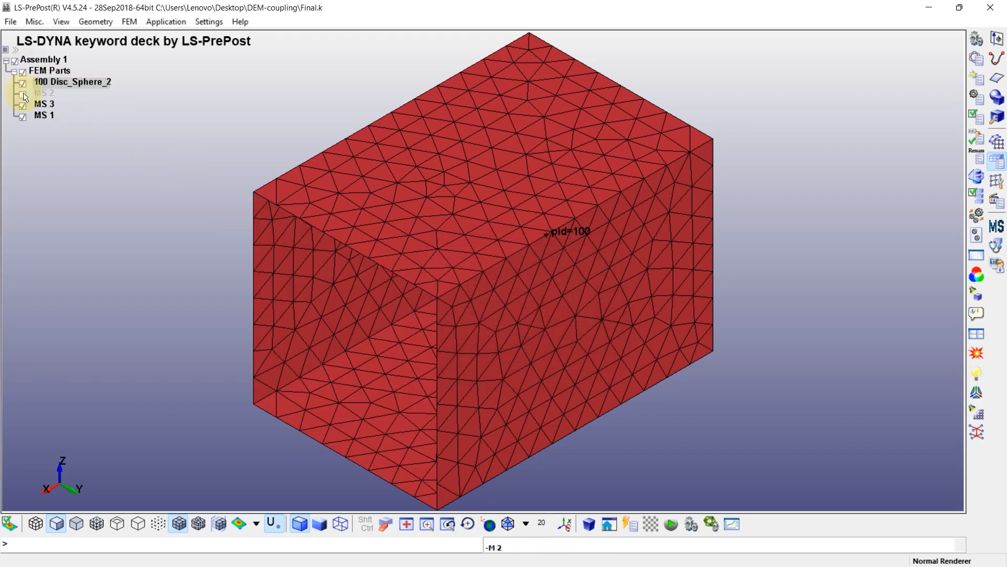
left_click_drag(266, 242, 510, 205, "shift")
scroll(497, 263, "up", 6)
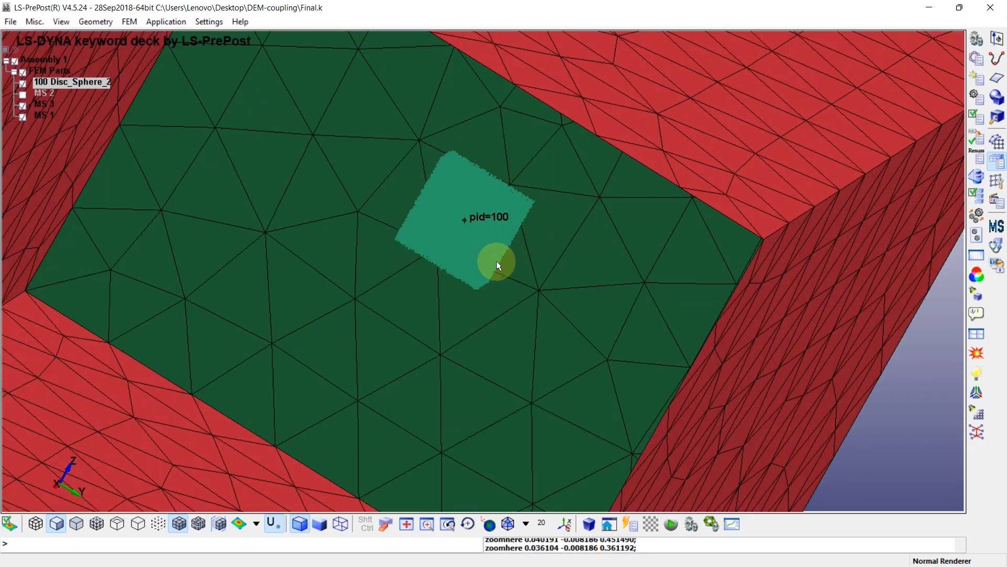
left_click_drag(498, 263, 458, 236, "shift")
left_click(26, 108)
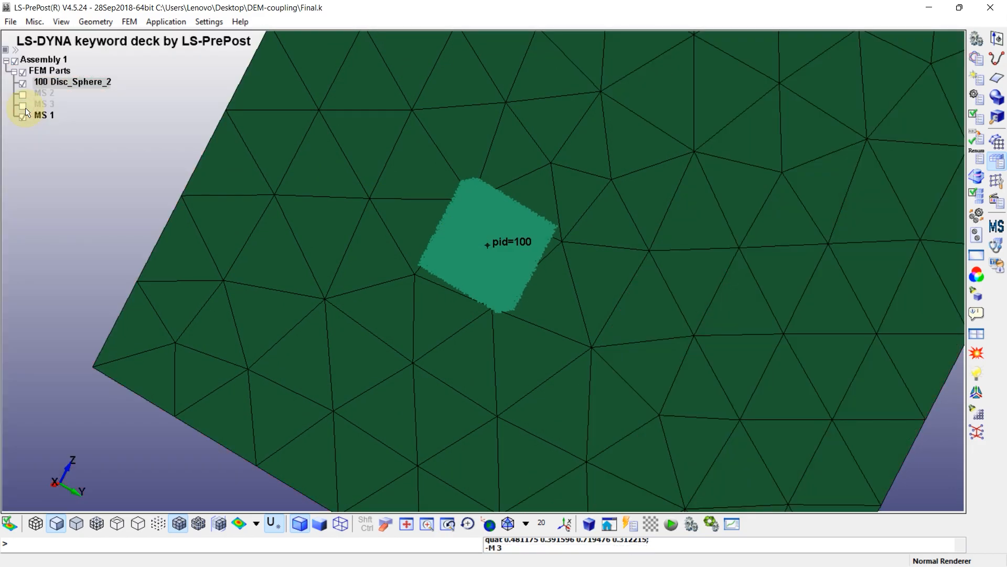
scroll(568, 238, "down", 2)
left_click_drag(567, 239, 442, 257, "shift")
scroll(304, 230, "up", 7)
scroll(306, 233, "down", 5)
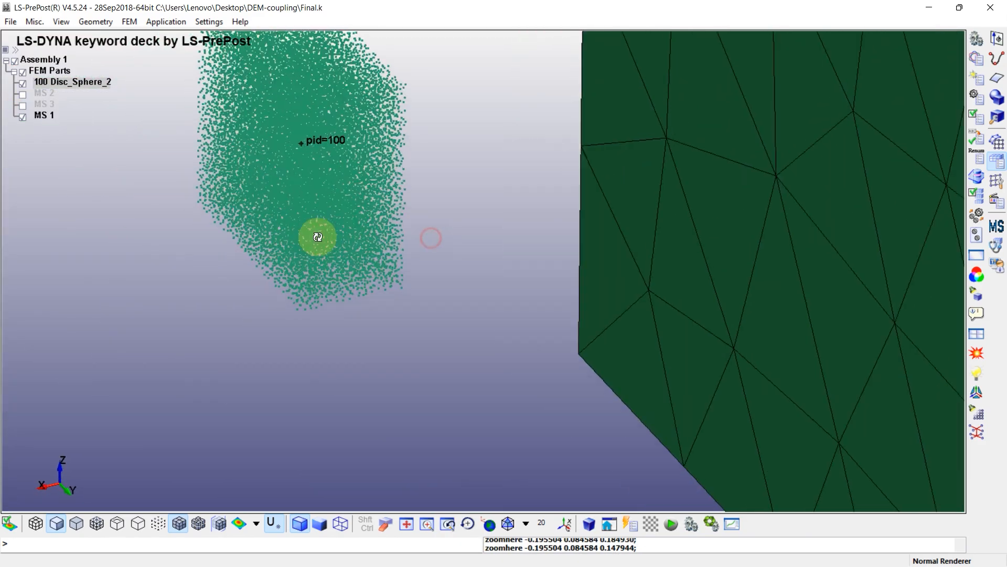
scroll(343, 164, "down", 2)
- Show surfaces MS 3 and MS 2 again and bring the whole fluid box into view
left_click(24, 107)
left_click(23, 95)
scroll(251, 195, "down", 8)
middle_click_drag(228, 209, 438, 231, "shift")
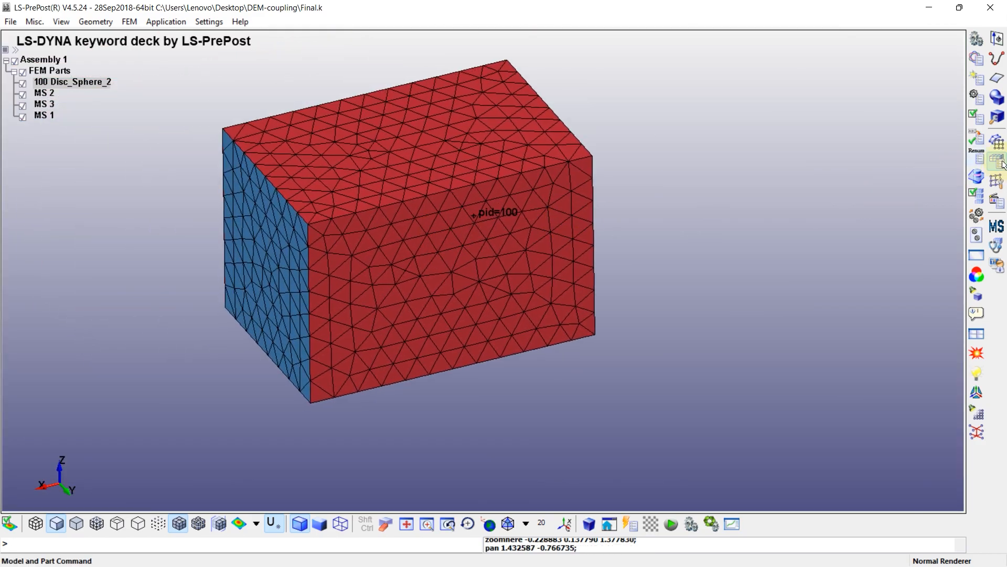
- Open the DEFINE_CURVE input form from the keyword manager's complete keyword list
left_click(975, 56)
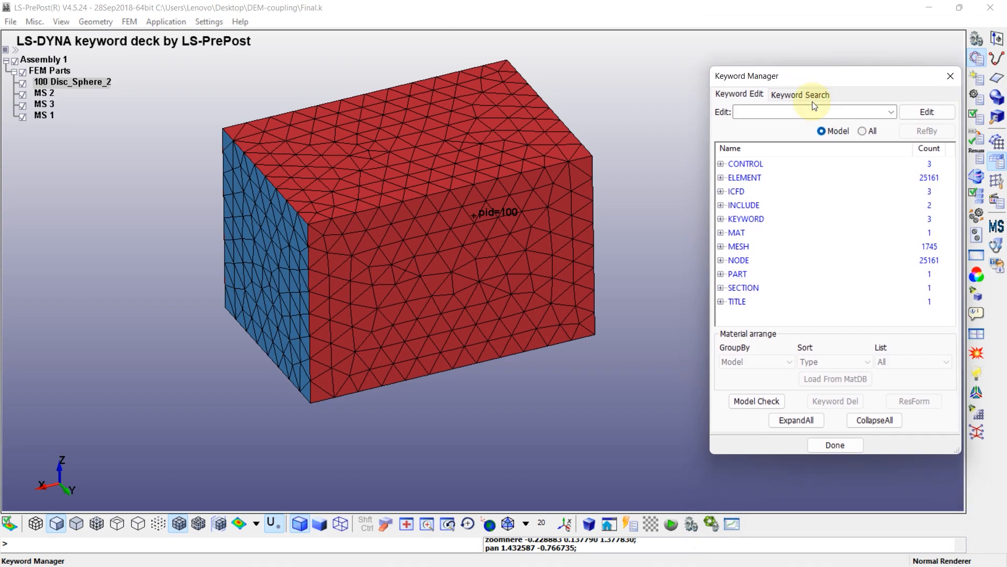
left_click(863, 131)
left_click(891, 419)
left_click_drag(955, 260, 947, 210)
double_click(729, 233)
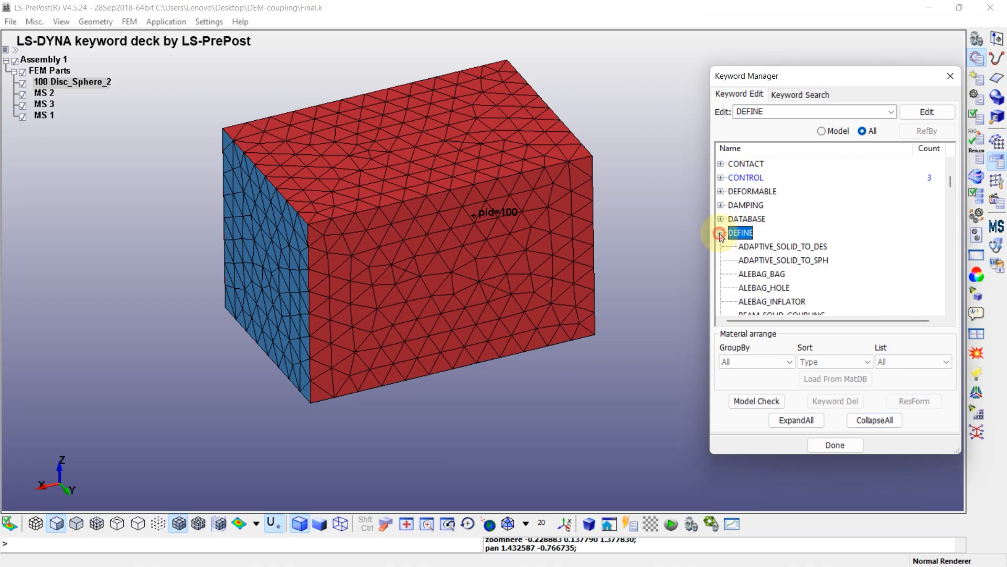
scroll(764, 231, "down", 10)
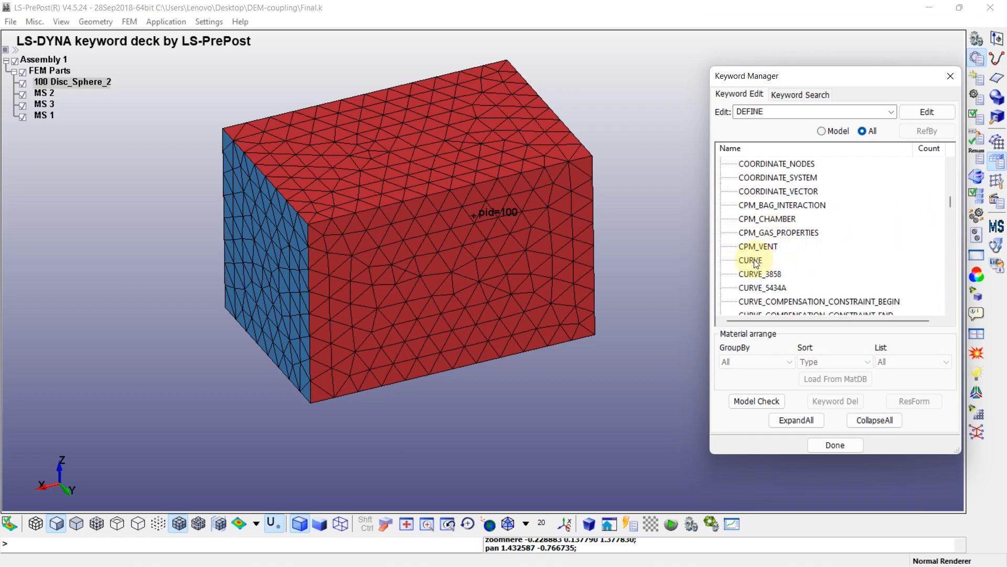
double_click(752, 260)
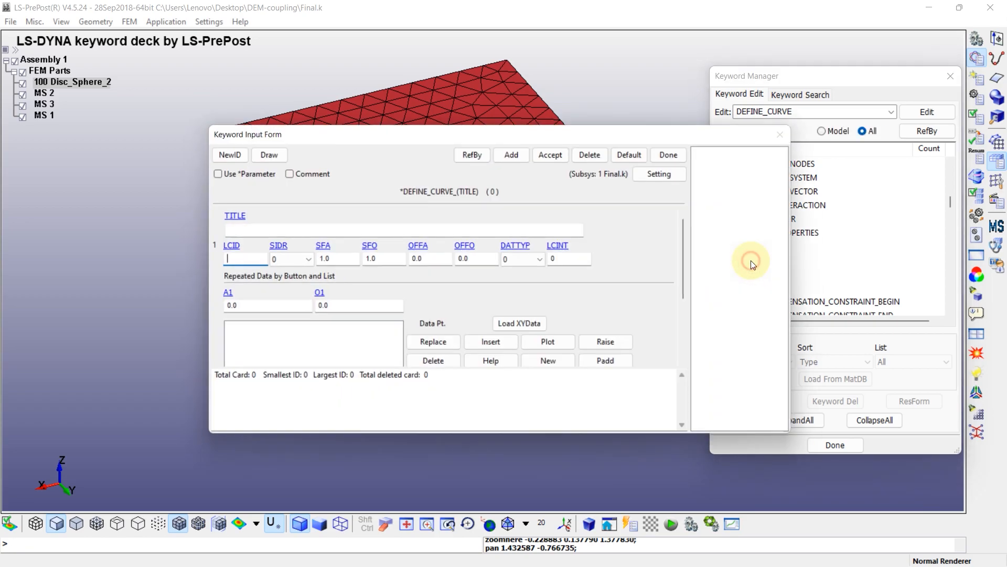
- Define curve 1 titled Velocity inlet with points (0, 1) and (10000, 1) and accept it
left_click(303, 229)
type("Velocity inlet")
left_click(224, 152)
left_click(321, 308)
type("1")
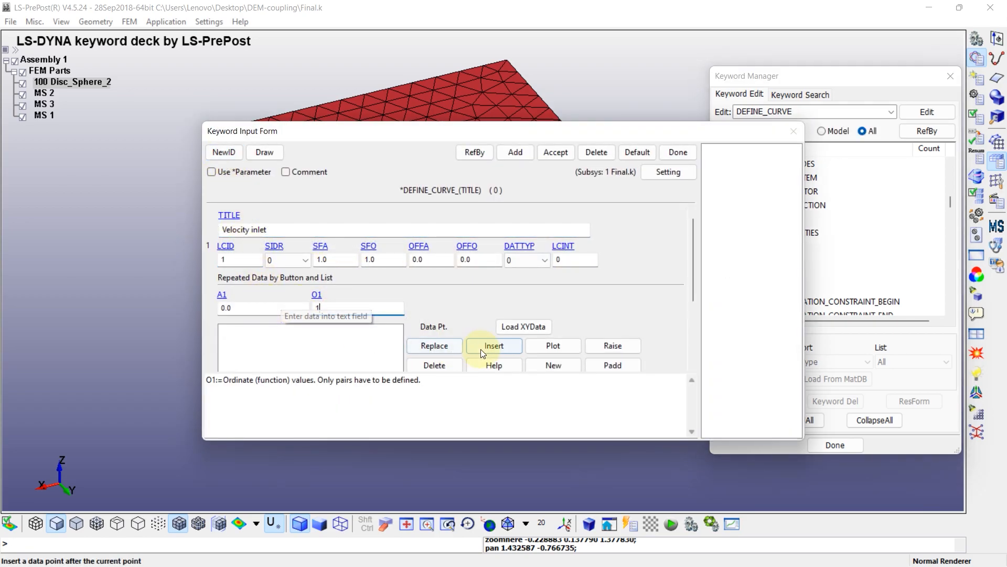
left_click(488, 346)
left_click(262, 308)
type("10000")
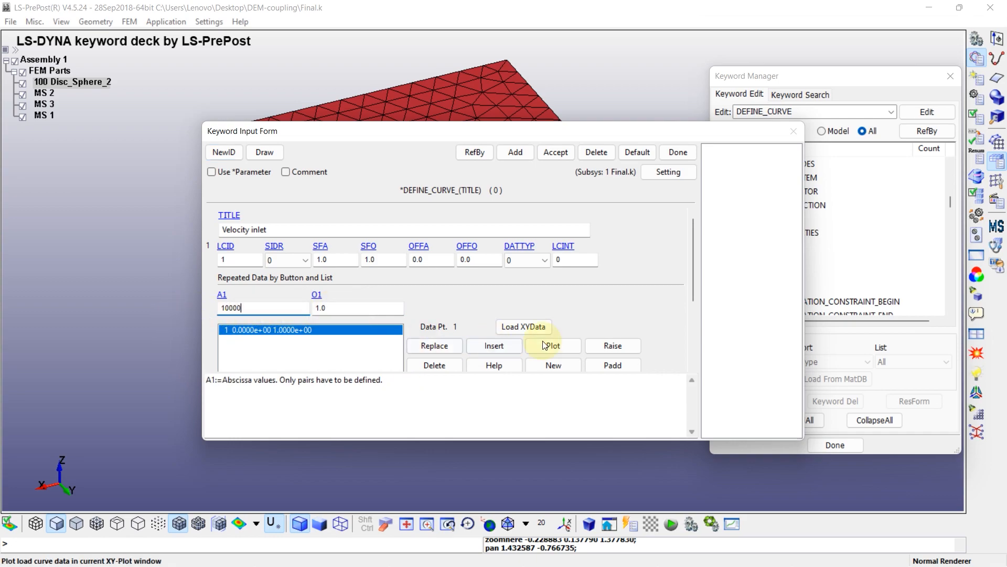
left_click(495, 345)
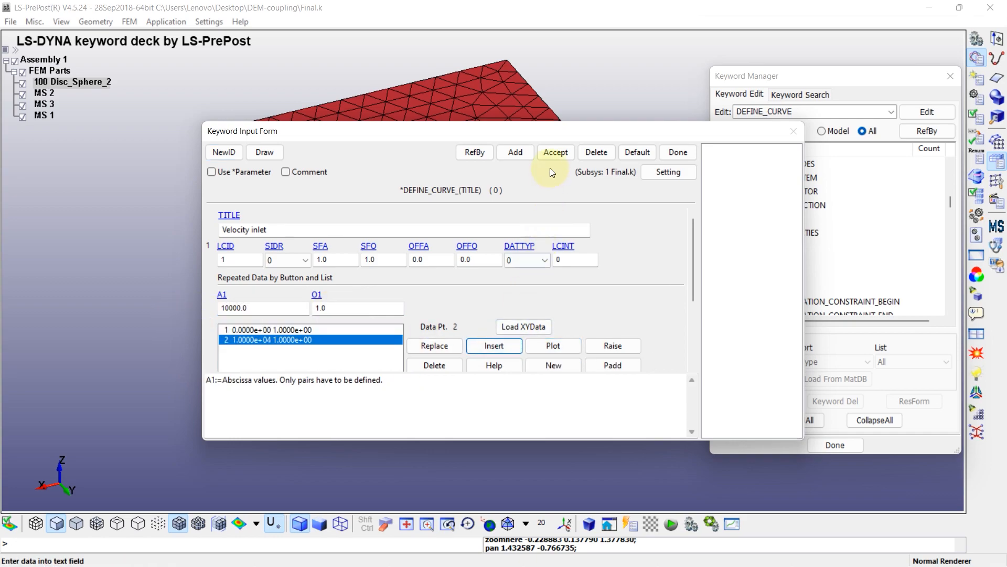
left_click(552, 152)
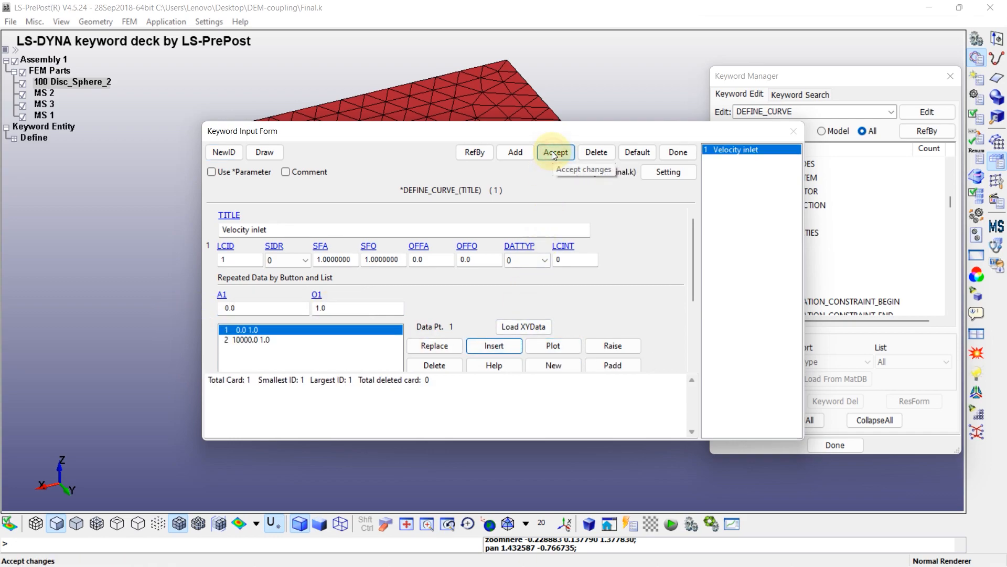
- Add curve 2 titled Pressure outlet with points (0, 0) and (10000, 0) and accept it
left_click(515, 153)
left_click(265, 229)
type("Pressure outlet")
left_click(259, 308)
left_click(478, 346)
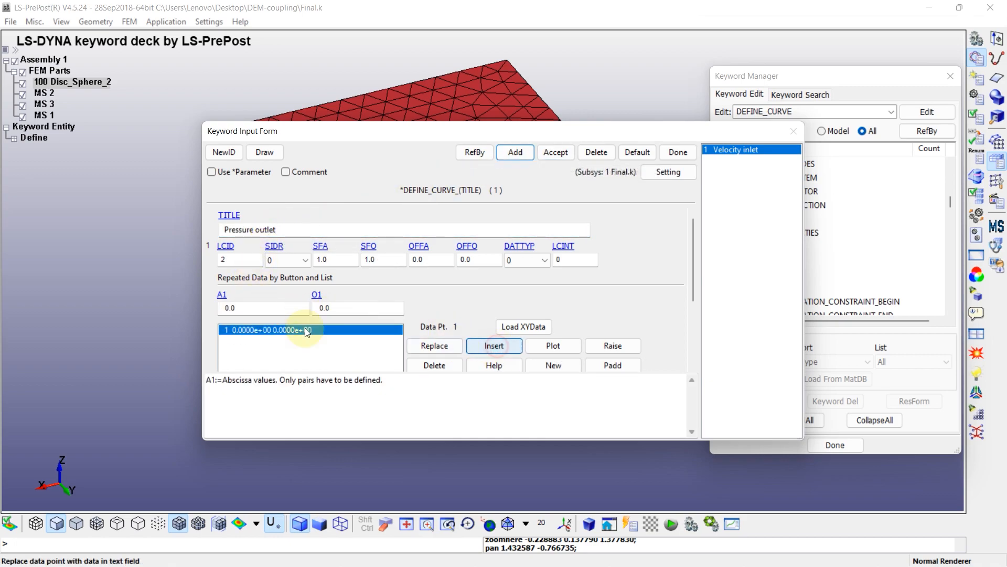
left_click_drag(252, 308, 175, 310)
type("10000")
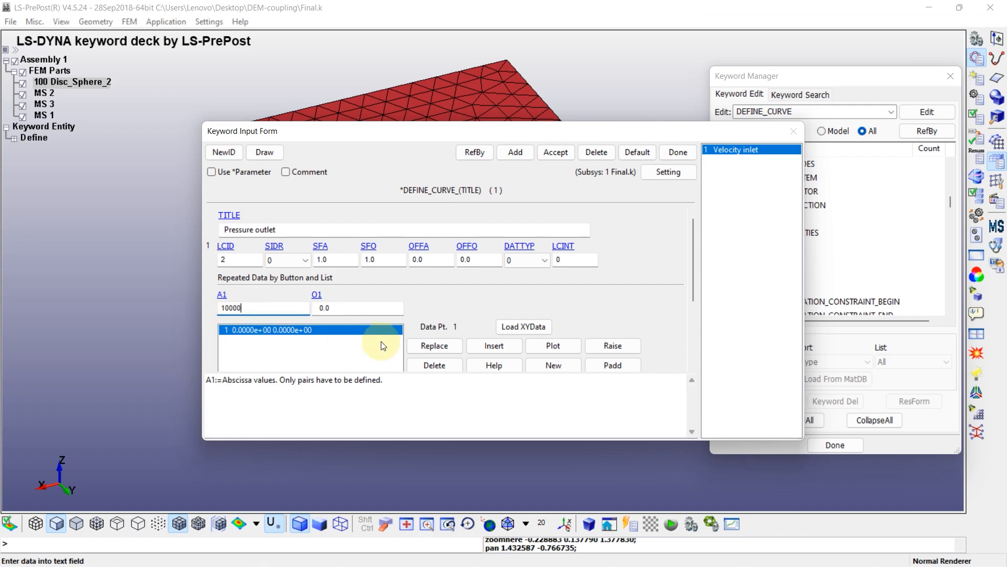
left_click(489, 343)
left_click(559, 156)
- Plot the Pressure outlet curve to check it, quit the plot and close the curve form
left_click(554, 344)
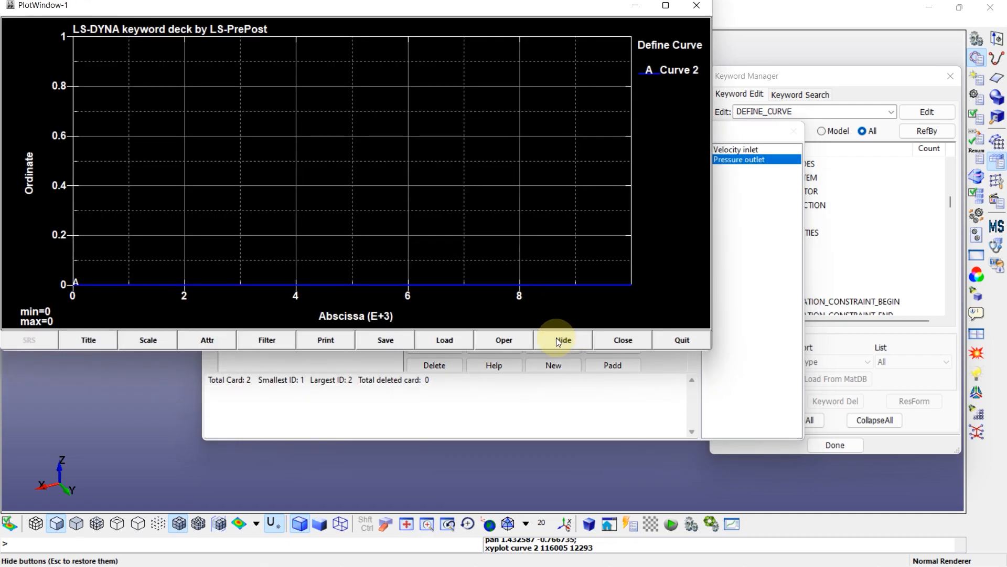
left_click(683, 341)
left_click(679, 150)
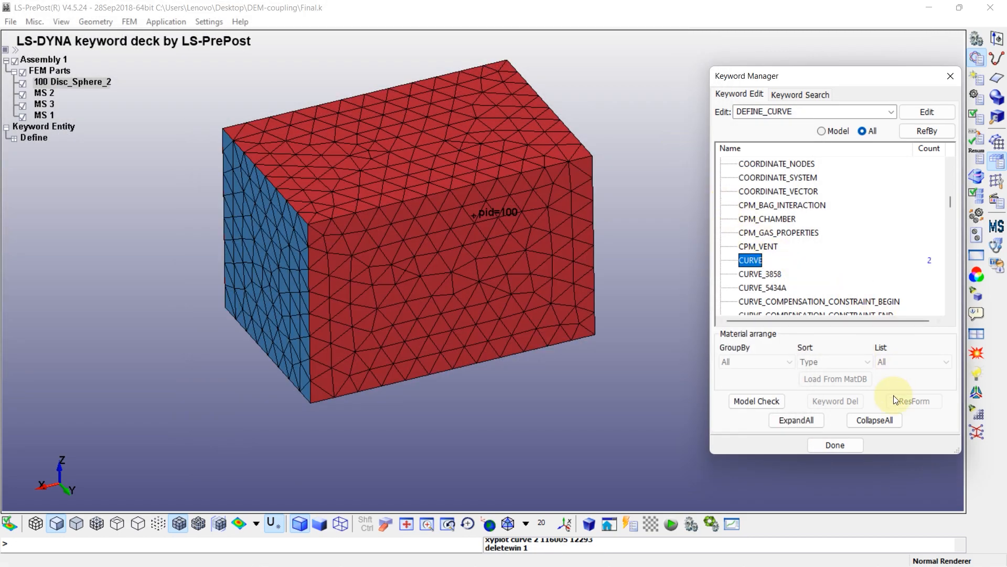
- Collapse the keyword list and open the ICFD_BOUNDARY_FREESLIP input form
left_click(875, 420)
scroll(766, 215, "up", 3)
scroll(758, 226, "up", 3)
scroll(747, 238, "down", 1)
scroll(750, 239, "up", 2)
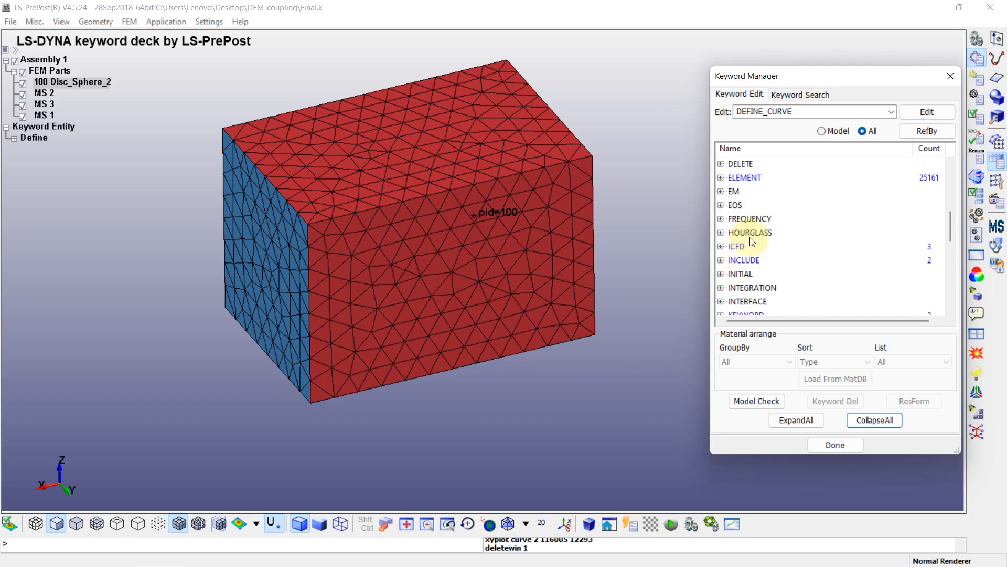
double_click(751, 244)
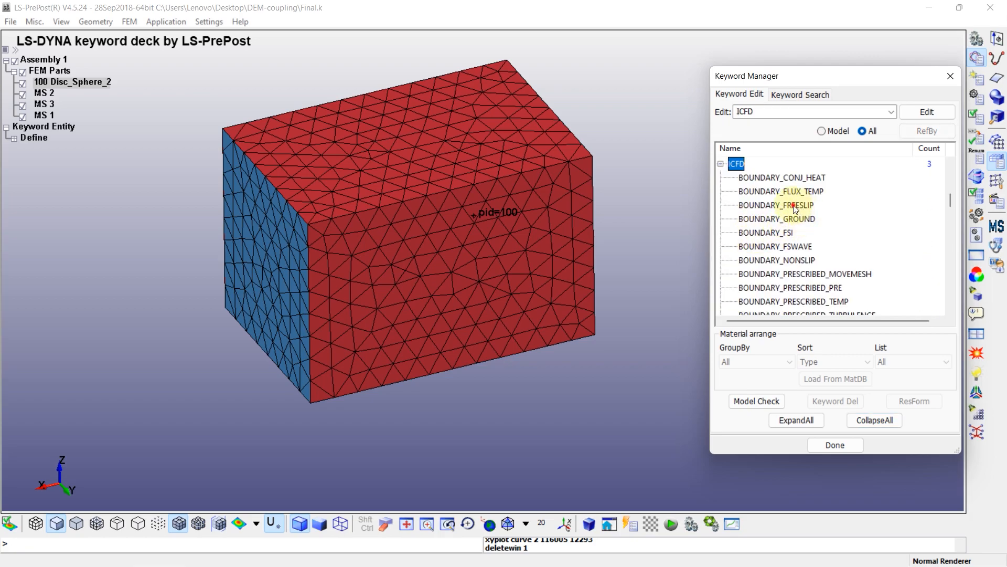
left_click(749, 204)
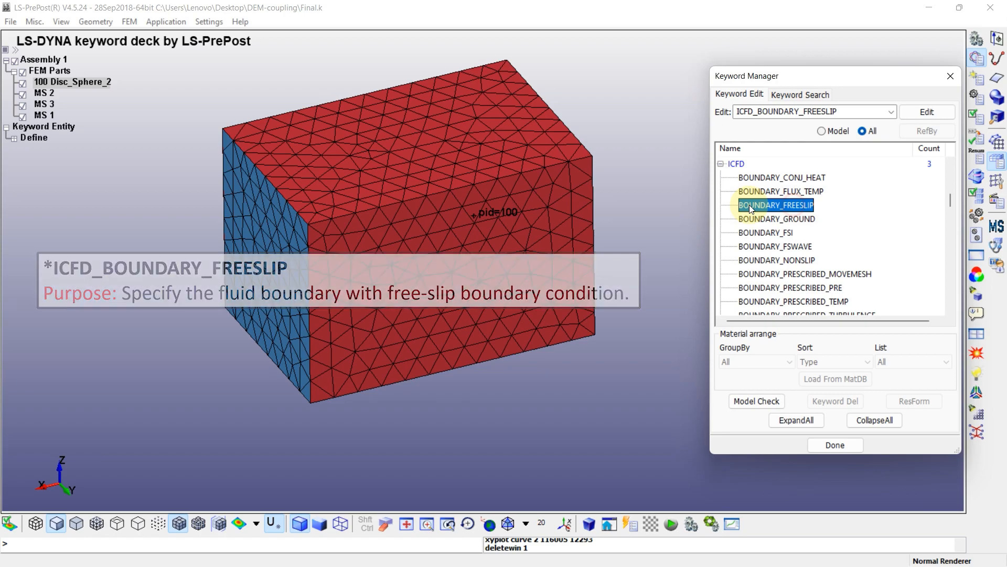
double_click(775, 206)
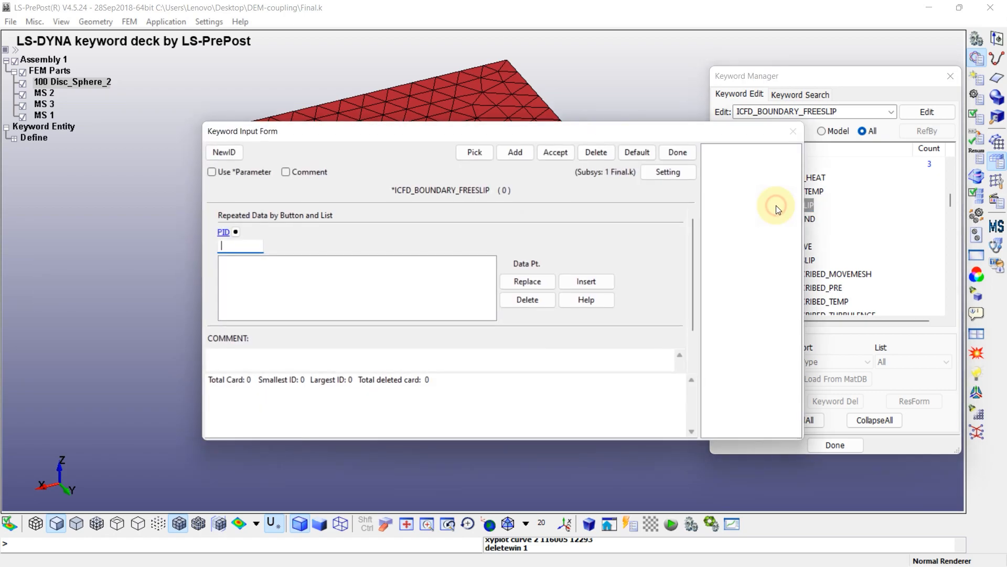
- Insert ICFD part 3 as the free-slip boundary, accept the card and close the form
left_click(235, 232)
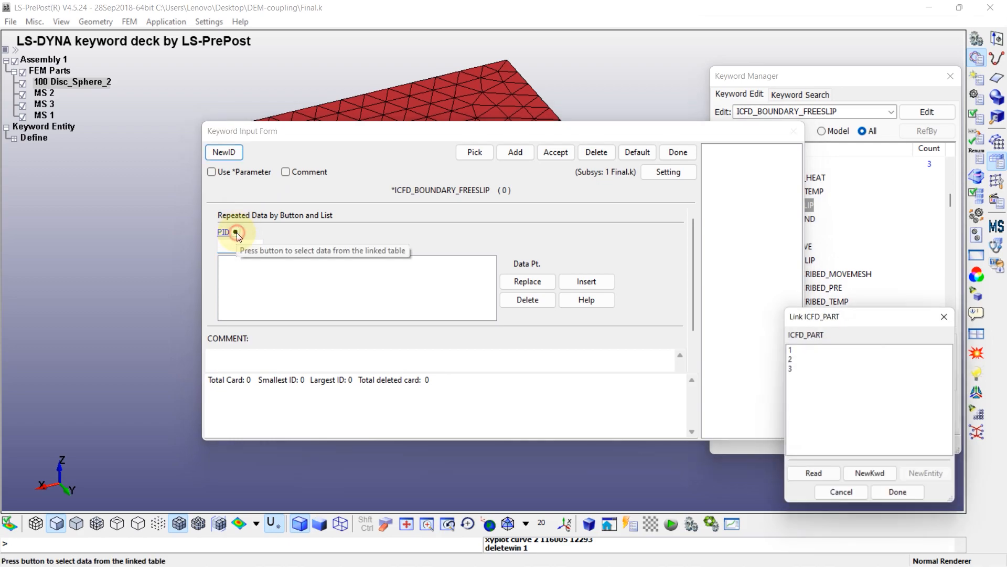
left_click(808, 369)
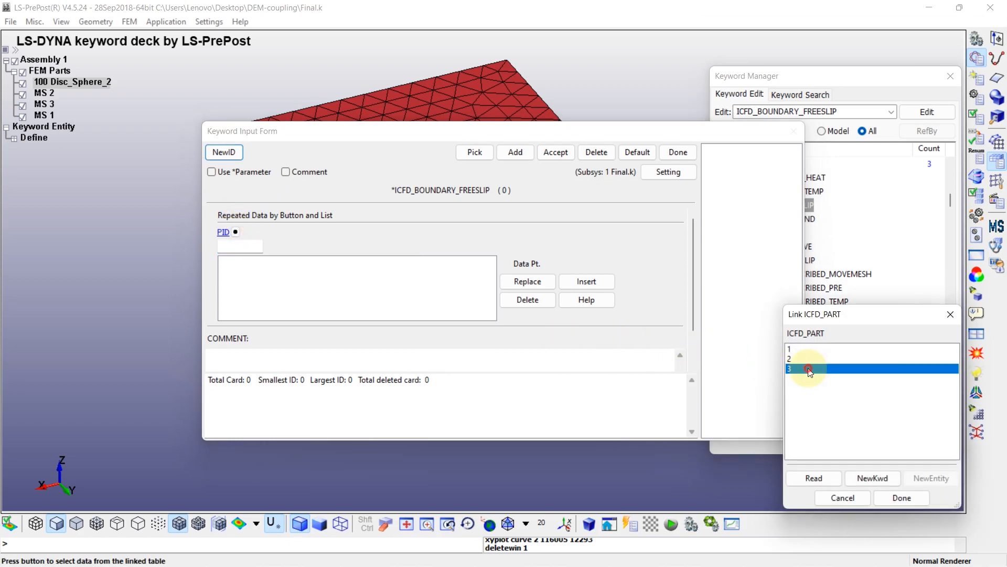
left_click(902, 498)
left_click(599, 282)
left_click(552, 151)
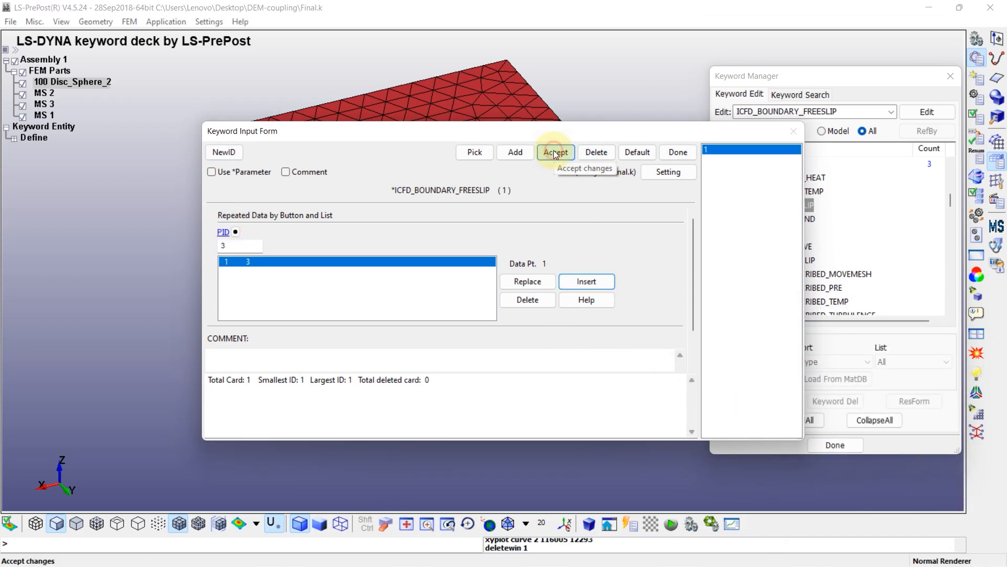
left_click(679, 151)
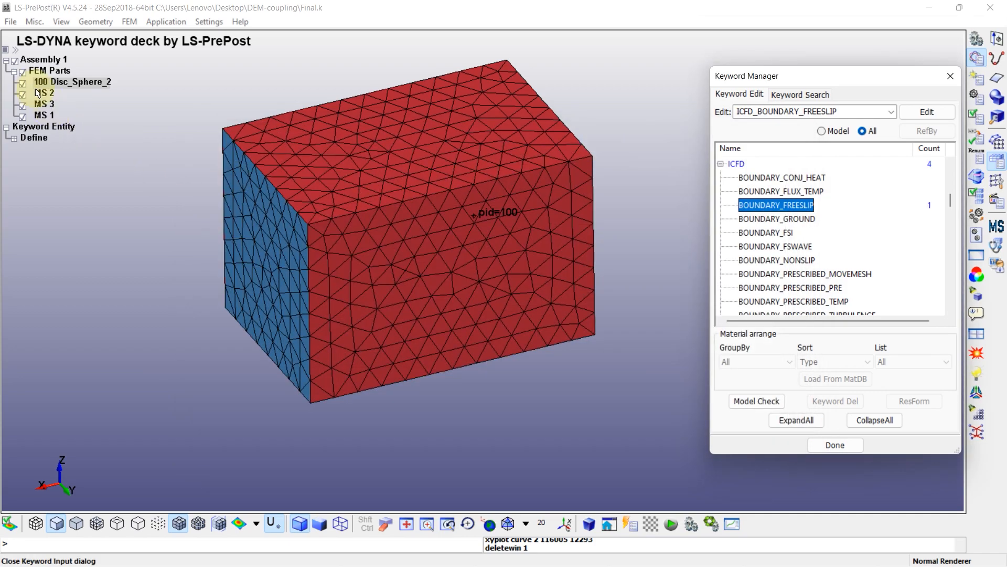
- Create an ICFD_BOUNDARY_PRESCRIBED_PRE card linking part 2 to the Pressure outlet curve, accept it and close the form
left_click_drag(314, 243, 446, 215, "ctrl")
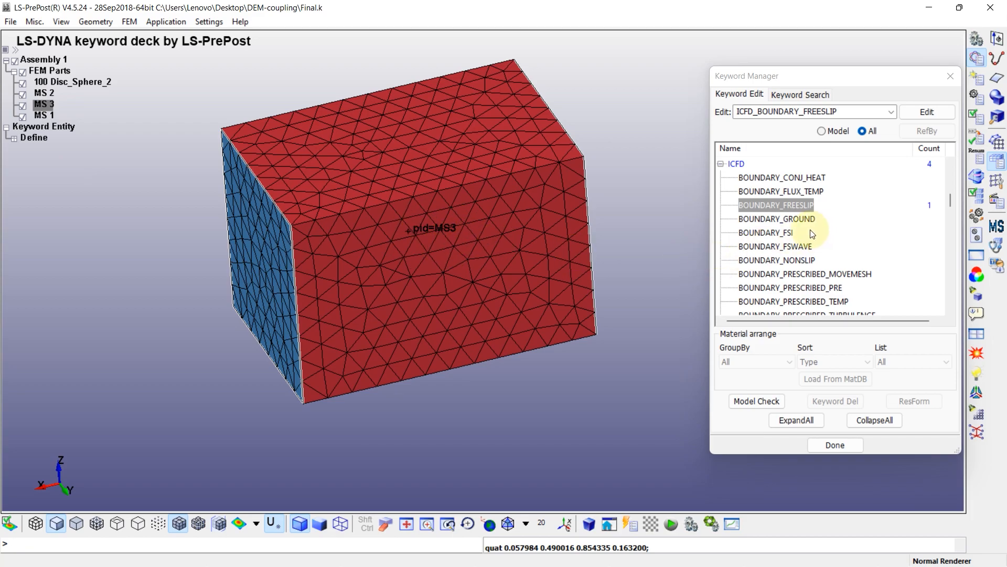
left_click(805, 289)
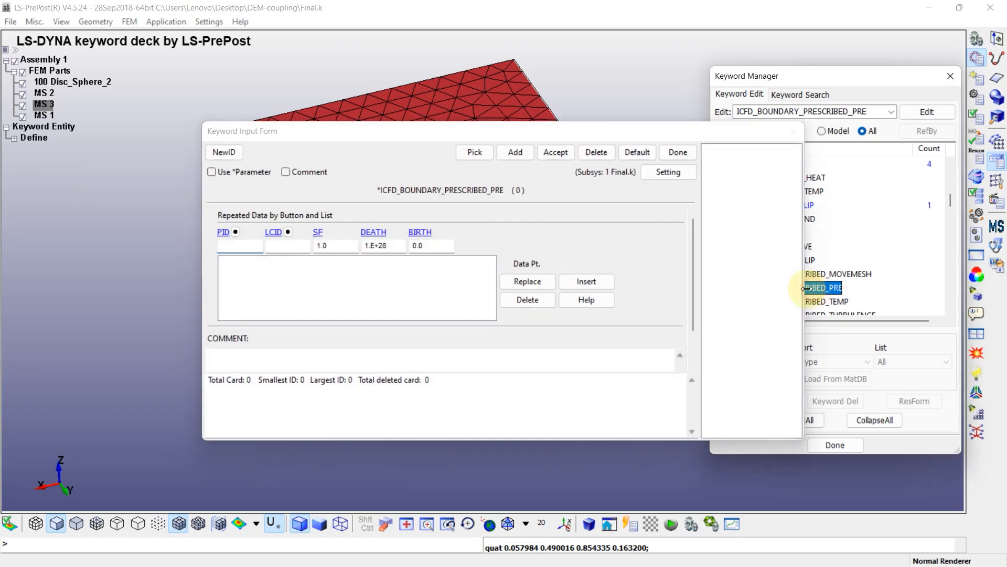
double_click(813, 289)
double_click(236, 247)
double_click(787, 358)
double_click(307, 244)
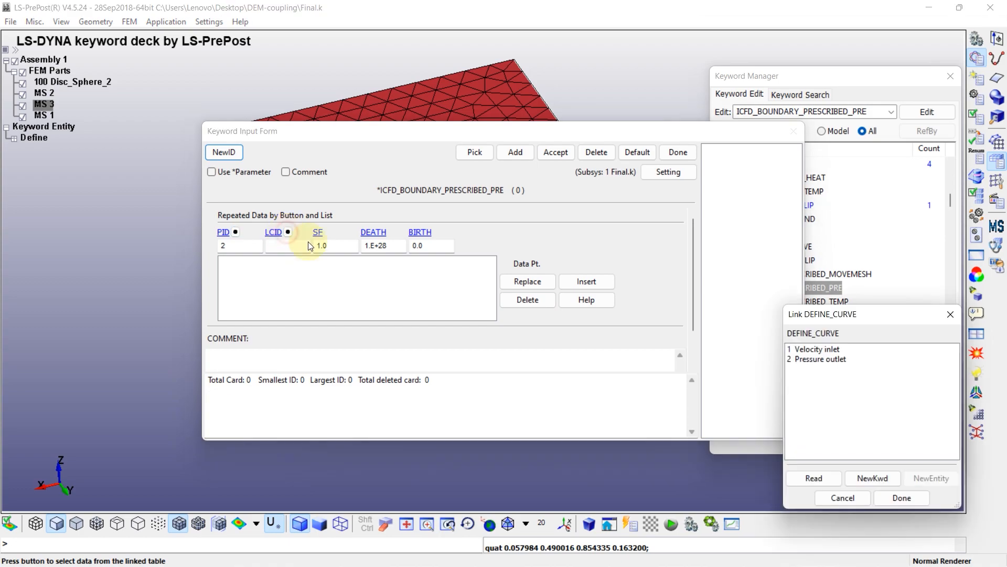
double_click(817, 361)
left_click(586, 281)
left_click(572, 155)
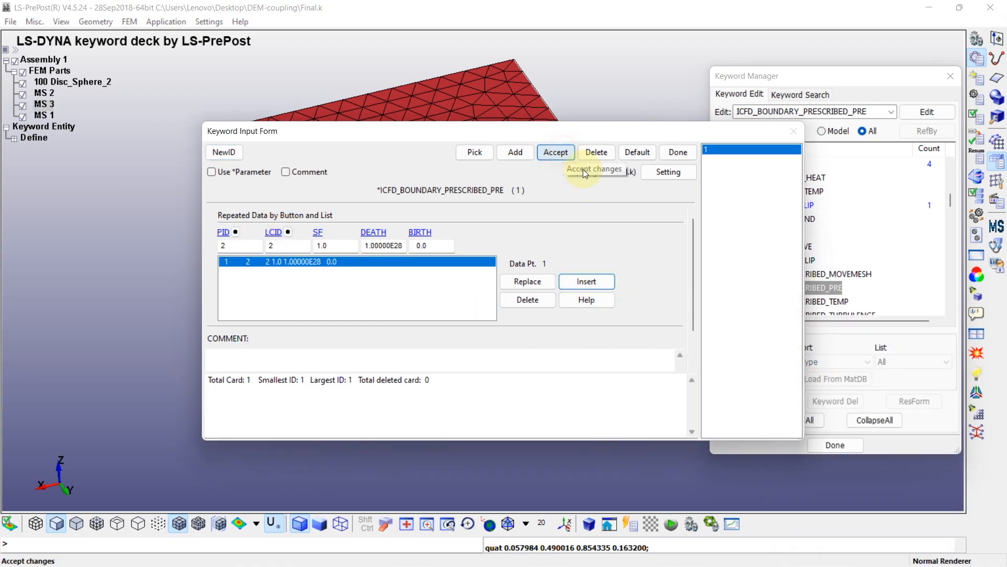
left_click(678, 152)
- Start an ICFD_BOUNDARY_PRESCRIBED_VEL card and link it to part 1 and the Velocity inlet curve
scroll(787, 246, "down", 2)
left_click(784, 247)
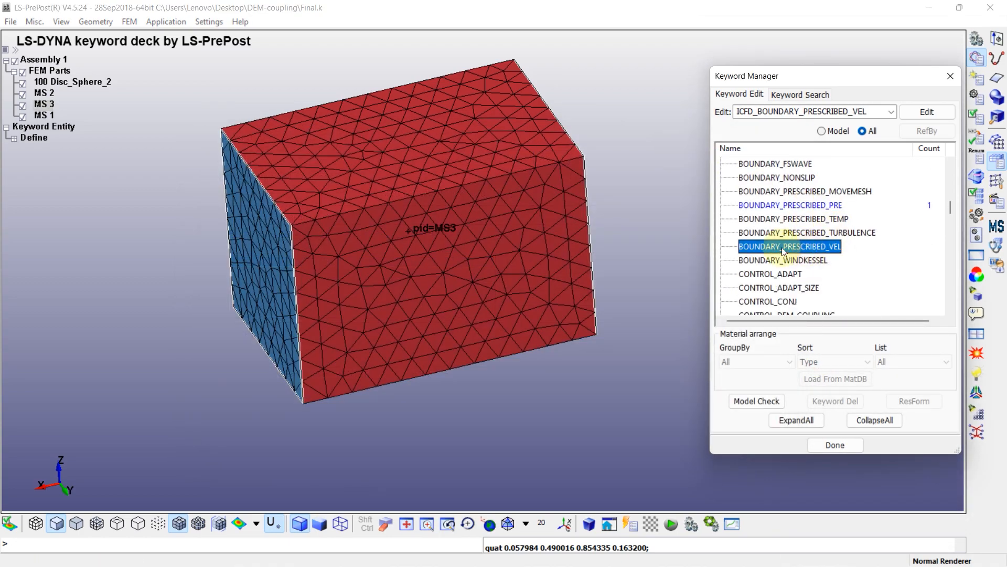
double_click(816, 250)
left_click(236, 232)
double_click(790, 349)
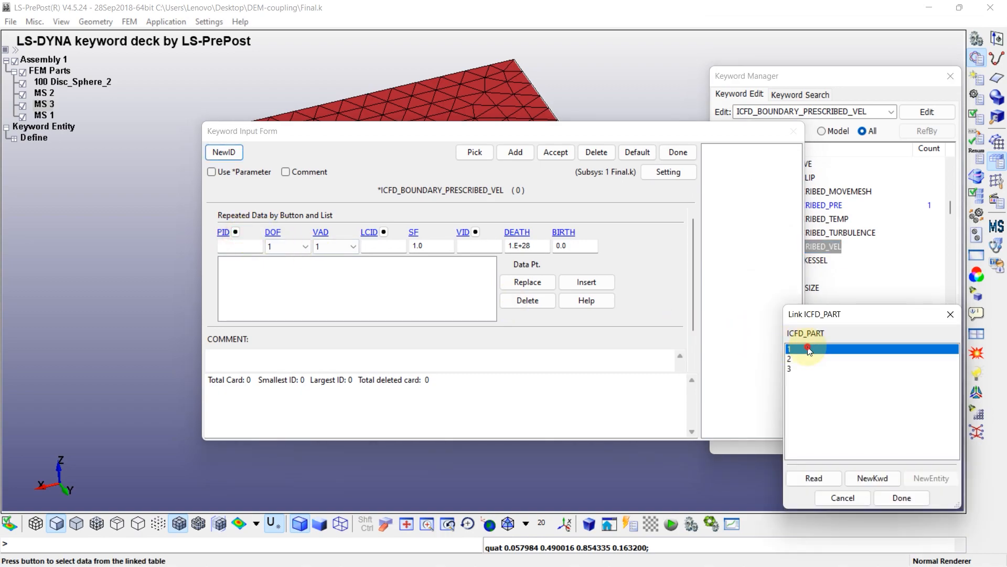
left_click(384, 232)
double_click(816, 349)
- Set DOF 1 and linear velocity flag VAD 1 on the prescribed velocity card, insert the data point, accept and close the form
left_click(286, 246)
left_click(281, 257)
left_click(336, 246)
left_click(329, 257)
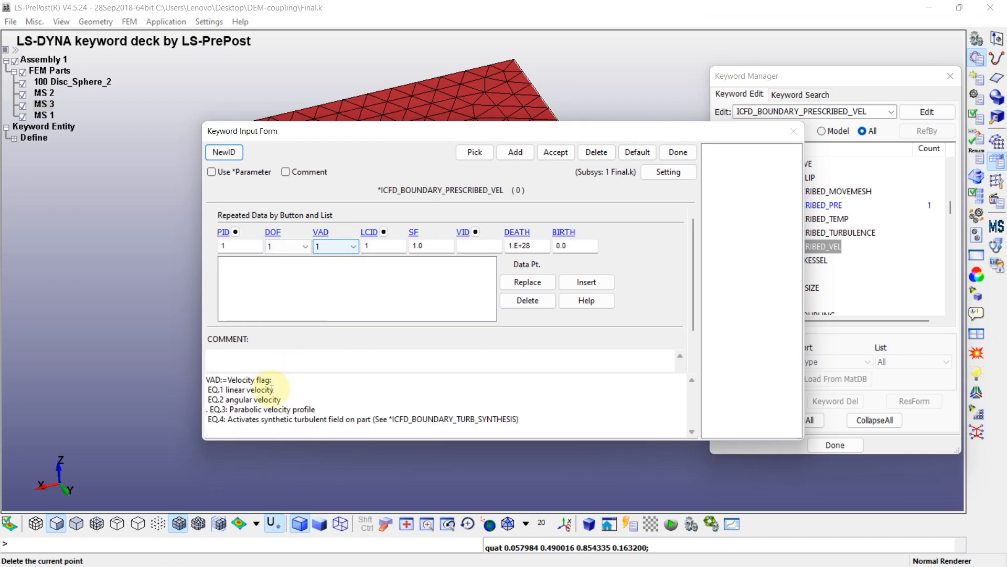
left_click(598, 283)
left_click(556, 152)
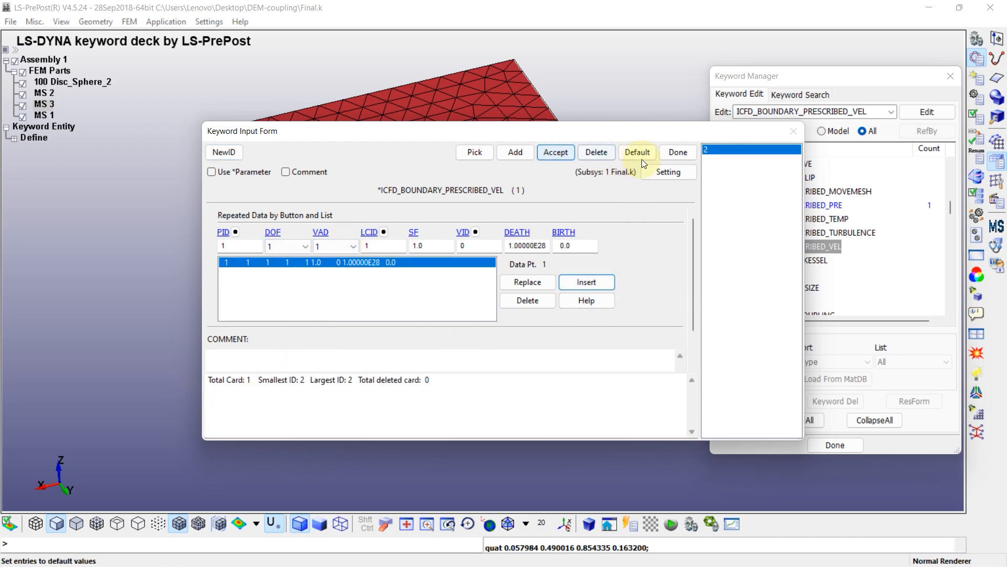
left_click(677, 153)
- Create an ICFD_CONTROL_DEM_COUPLING card with default values, accept it and close the form
scroll(796, 229, "down", 1)
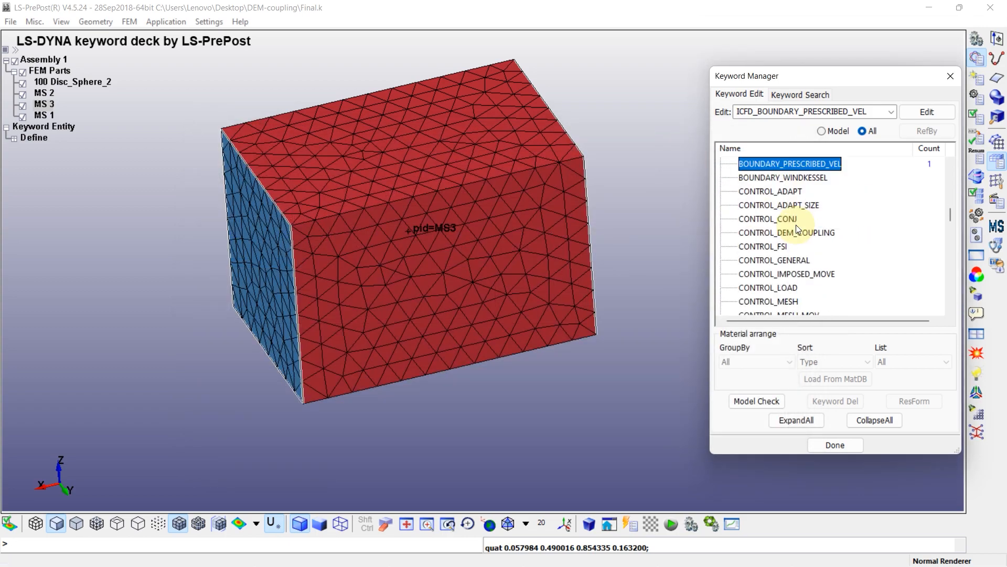
left_click(794, 233)
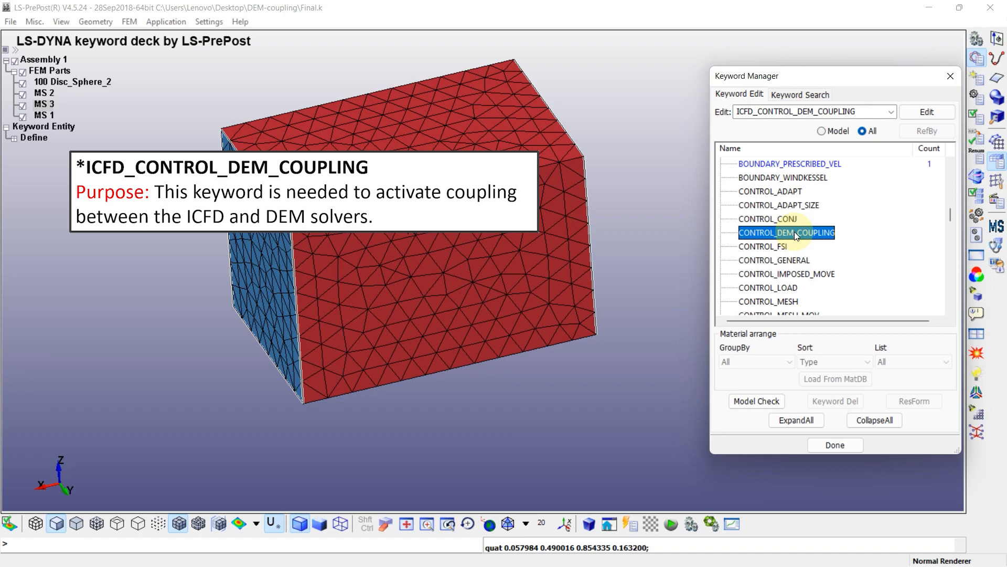
double_click(802, 231)
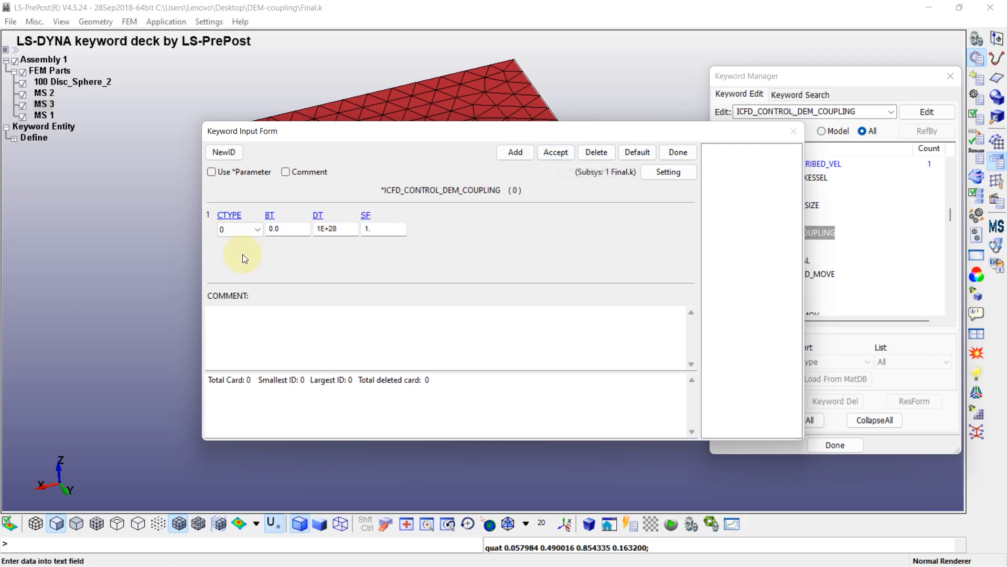
left_click(554, 152)
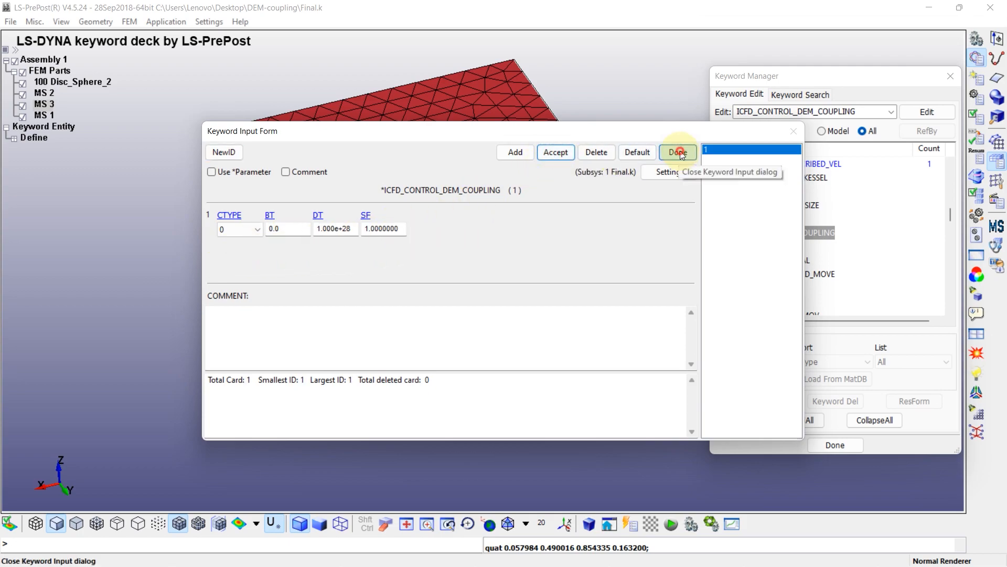
left_click(678, 153)
- Create an ICFD_CONTROL_TIME card with total time TTM 100 and time step DT 0.05, accept it and close the form
scroll(792, 216, "down", 3)
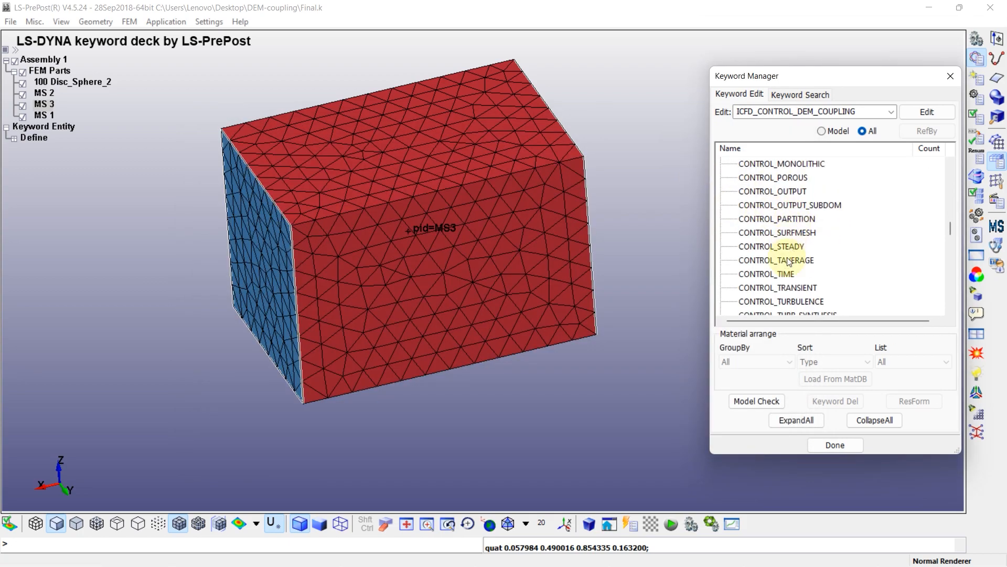
left_click(771, 273)
double_click(769, 275)
double_click(232, 228)
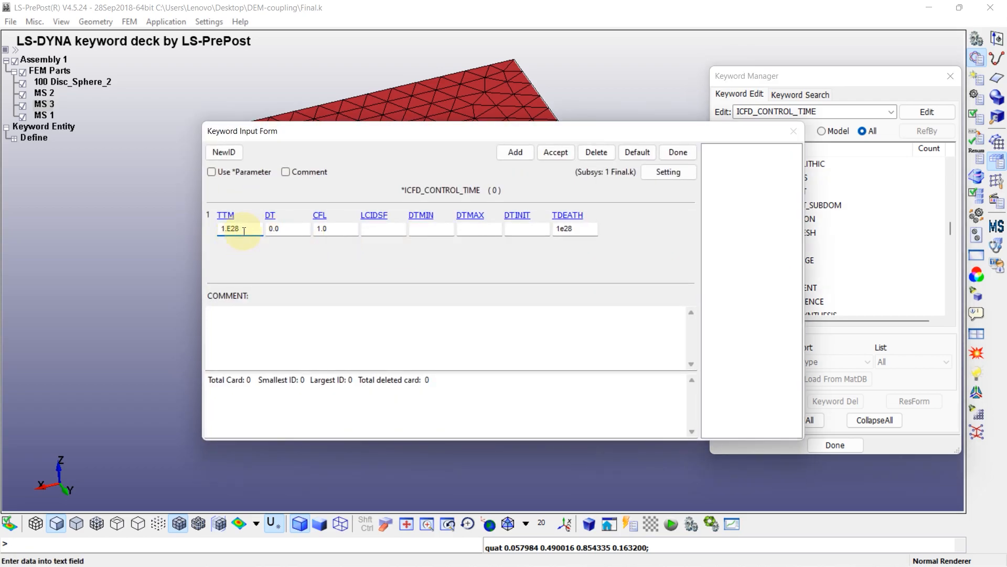
type("100")
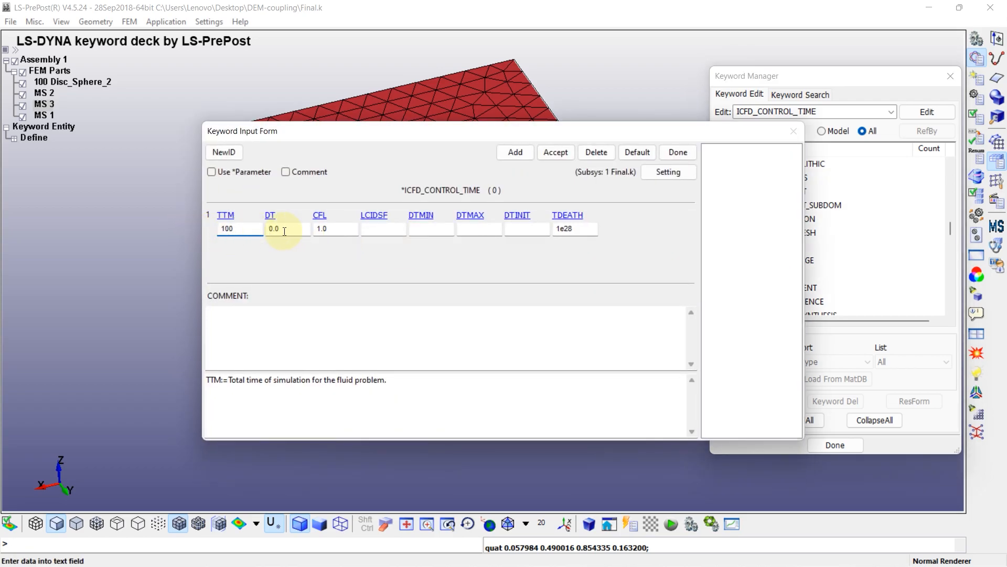
left_click(277, 229)
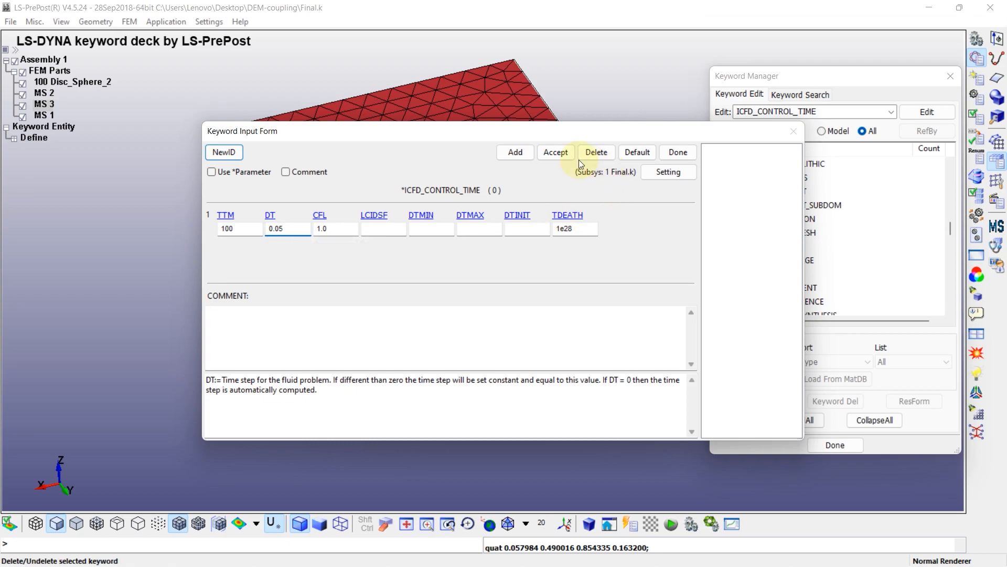
left_click(560, 153)
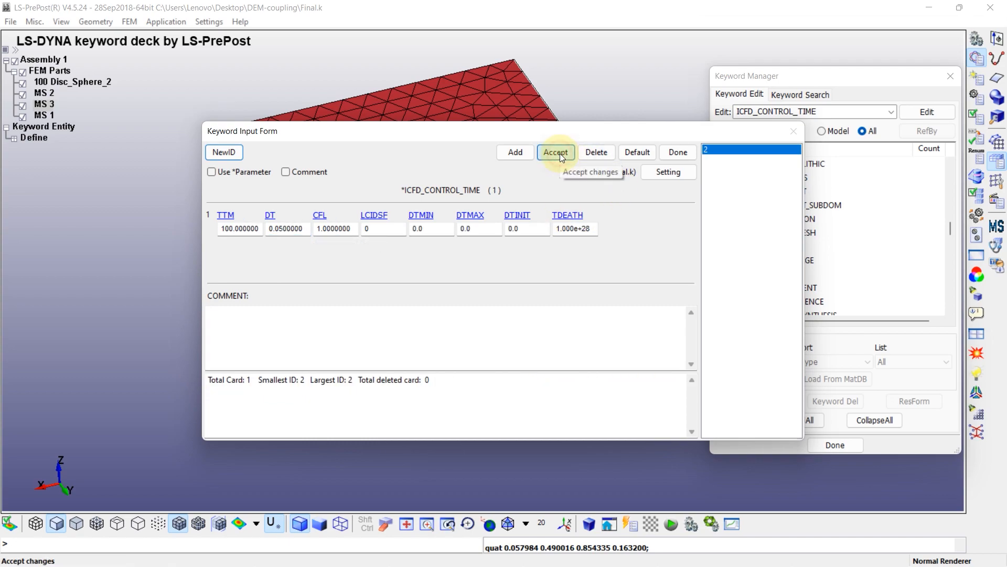
left_click(679, 153)
- Create an ICFD_INITIAL card with PID 0 for all nodes and initial velocity Vx 1.0, accept it and close the form
scroll(779, 247, "down", 5)
scroll(779, 247, "down", 4)
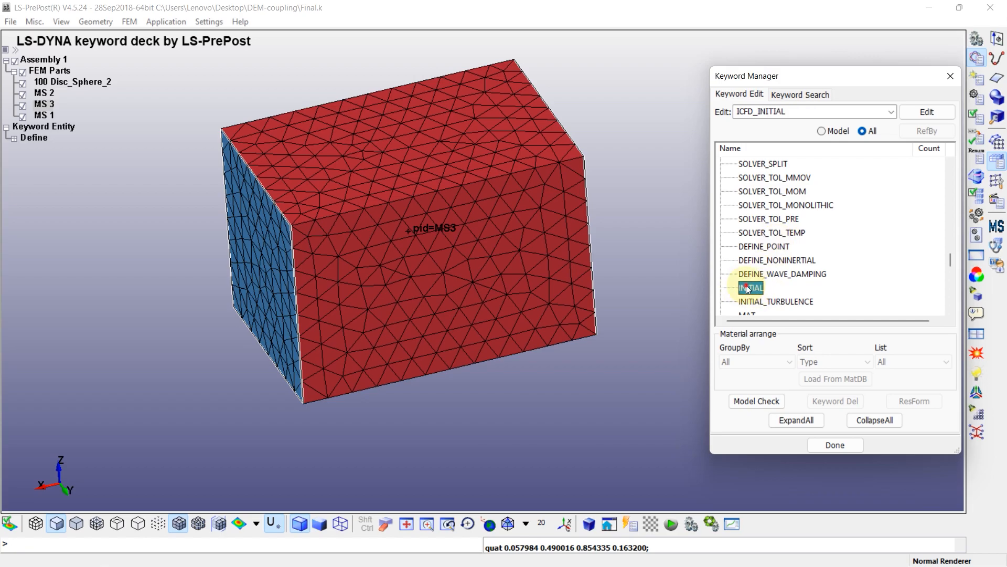
double_click(748, 288)
left_click(237, 245)
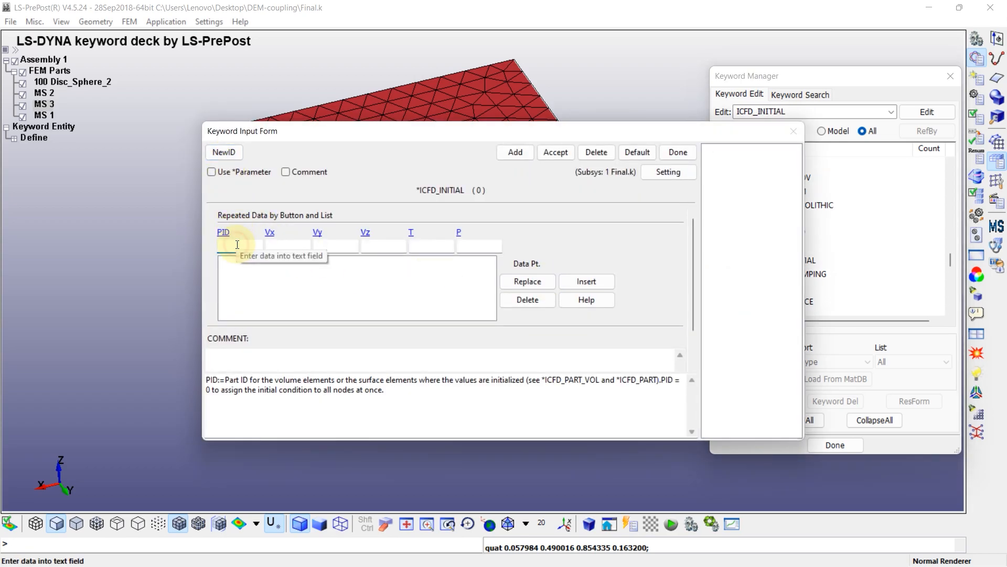
left_click_drag(391, 389, 215, 412)
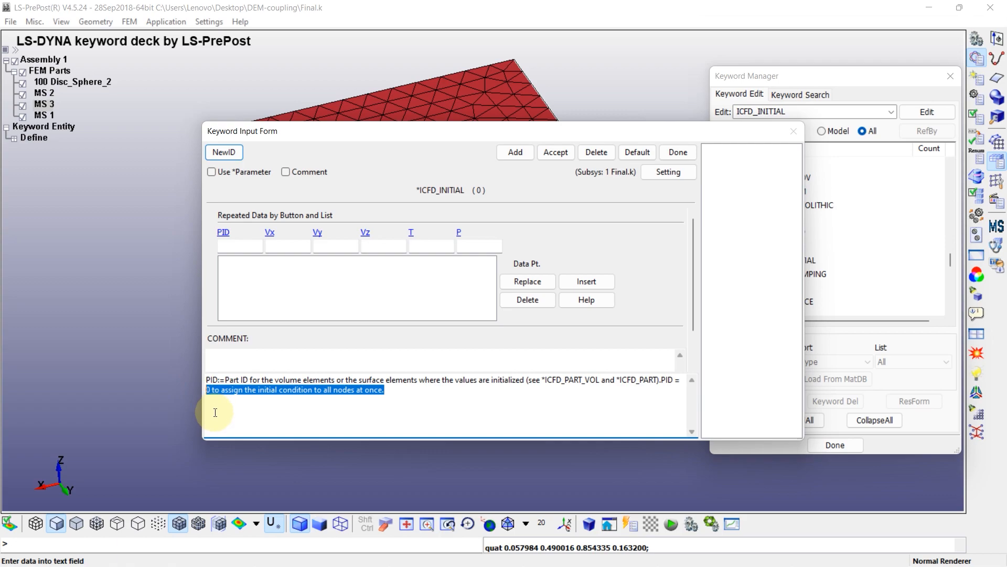
left_click(226, 247)
type("0")
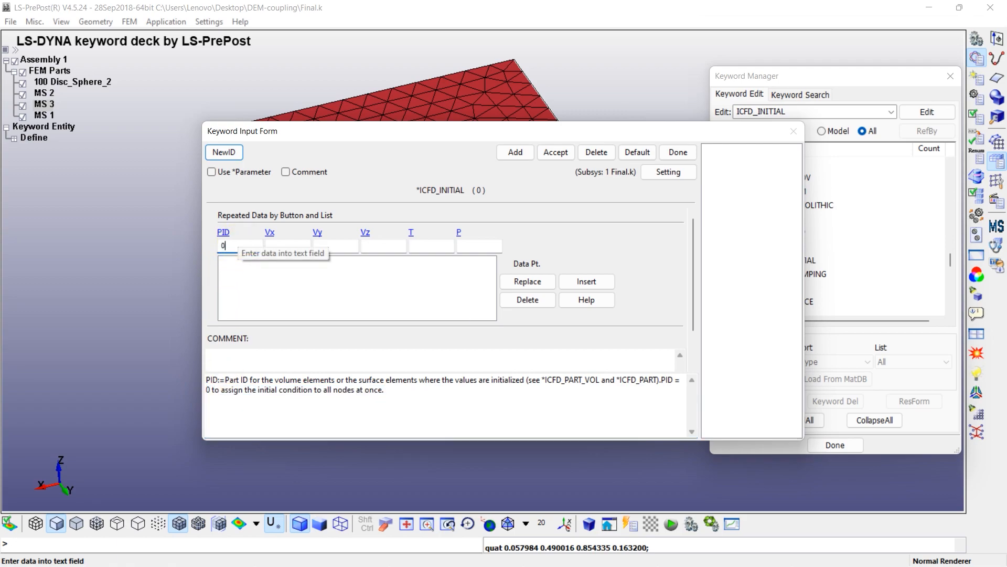
left_click(278, 246)
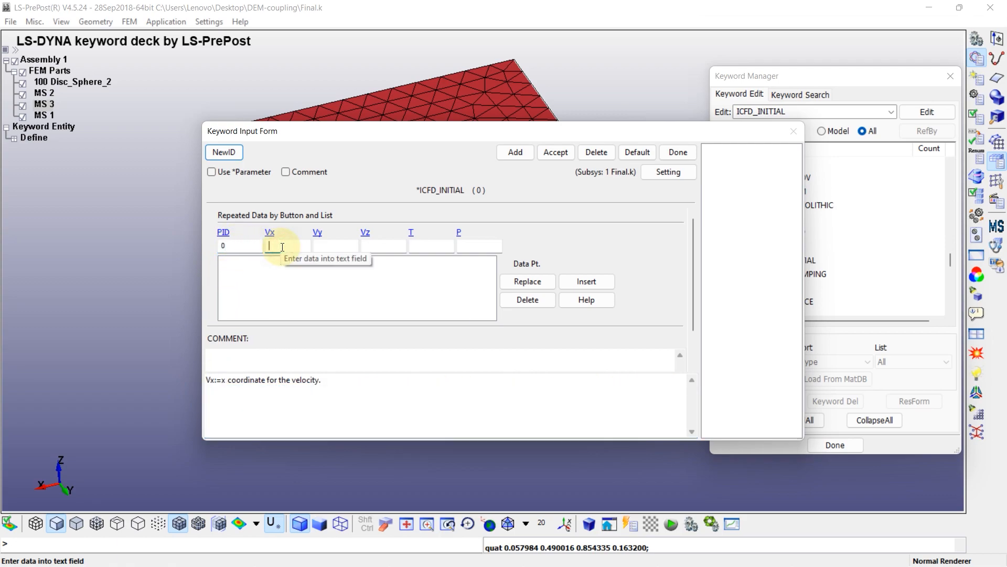
left_click(583, 283)
left_click(555, 152)
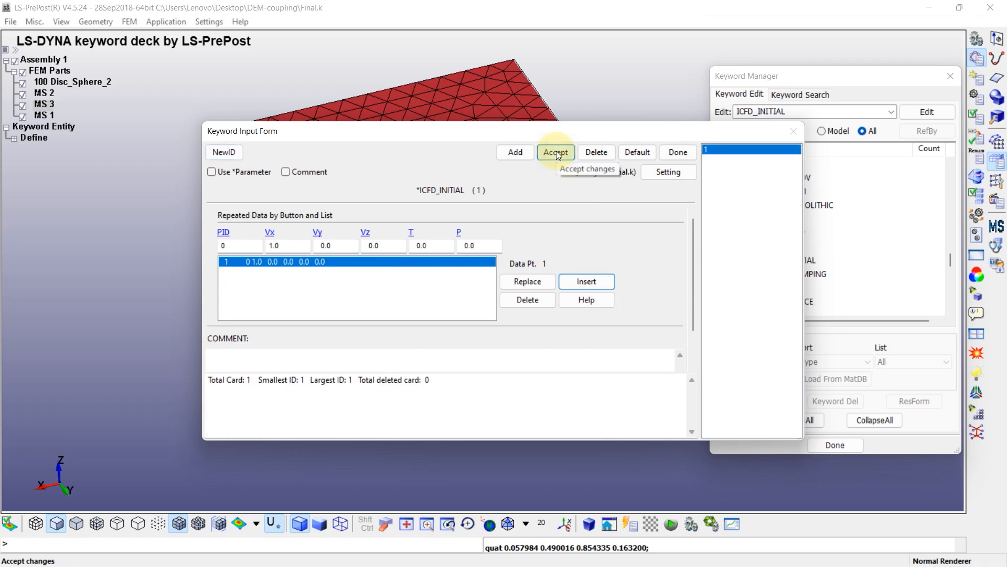
left_click(677, 152)
- Create an ICFD_MAT card with ID 1, flow density RO 2 and dynamic viscosity VIS 0.01, accept it and close the form
scroll(757, 231, "down", 1)
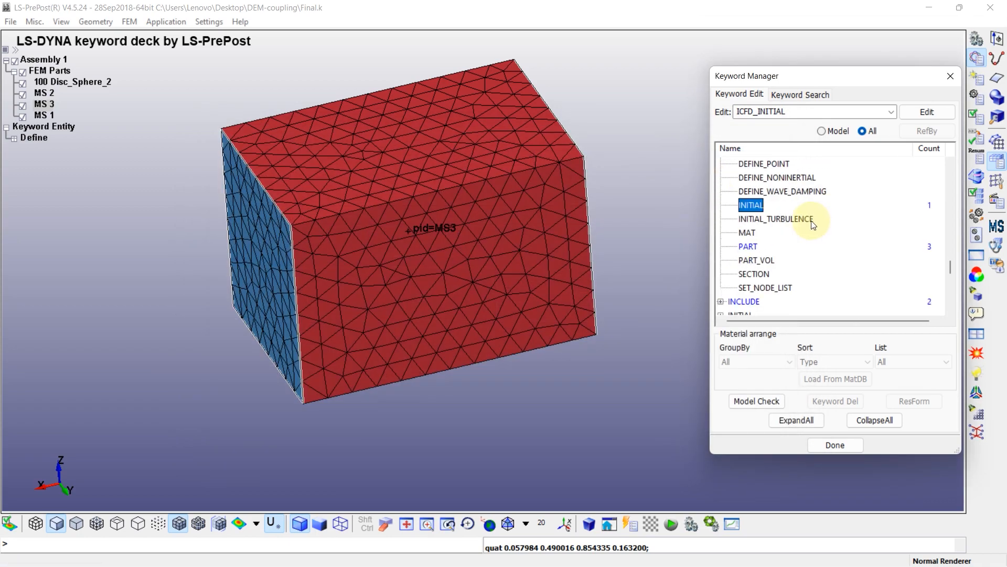
double_click(757, 232)
left_click(224, 152)
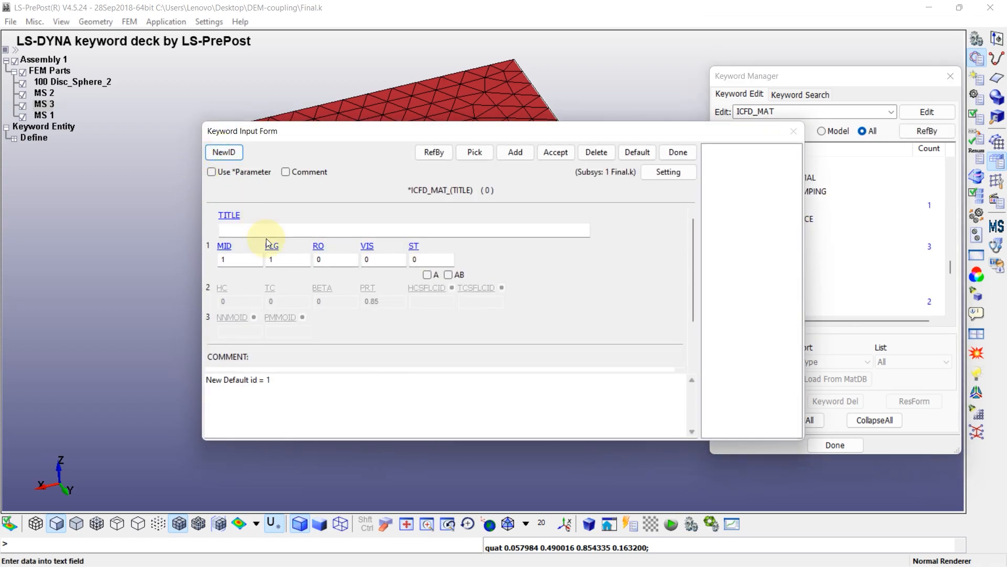
double_click(325, 259)
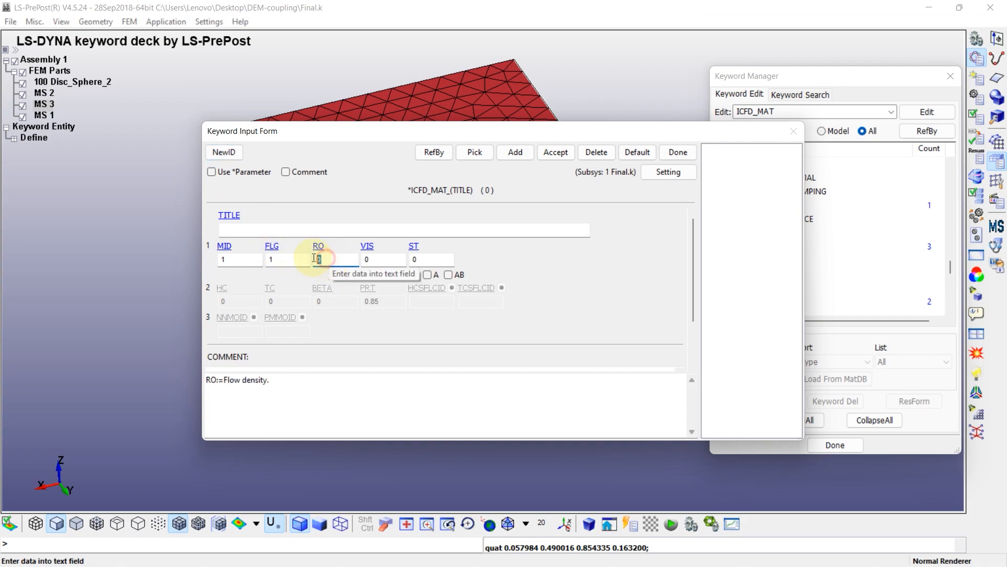
type("1")
left_click(381, 261)
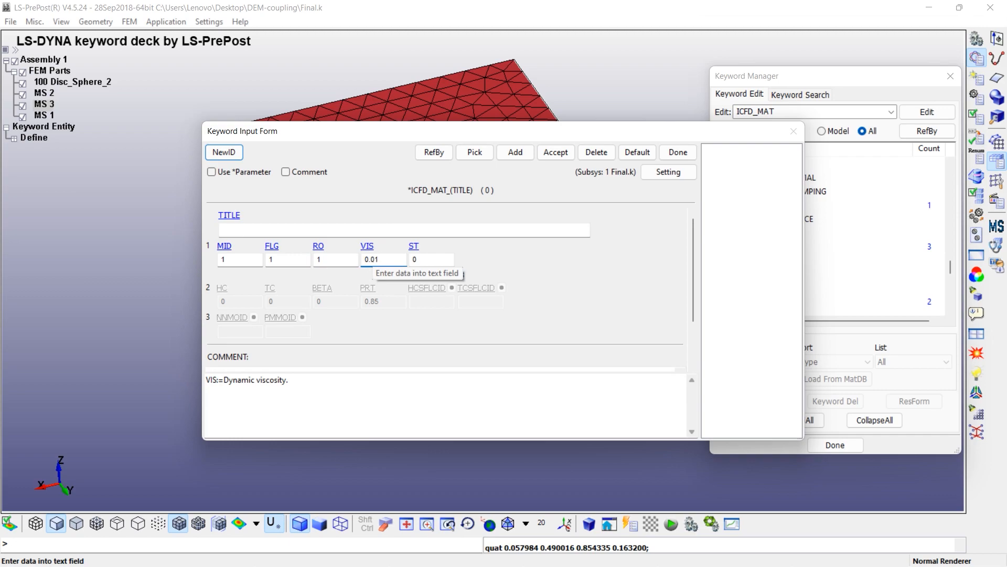
double_click(328, 260)
type("2")
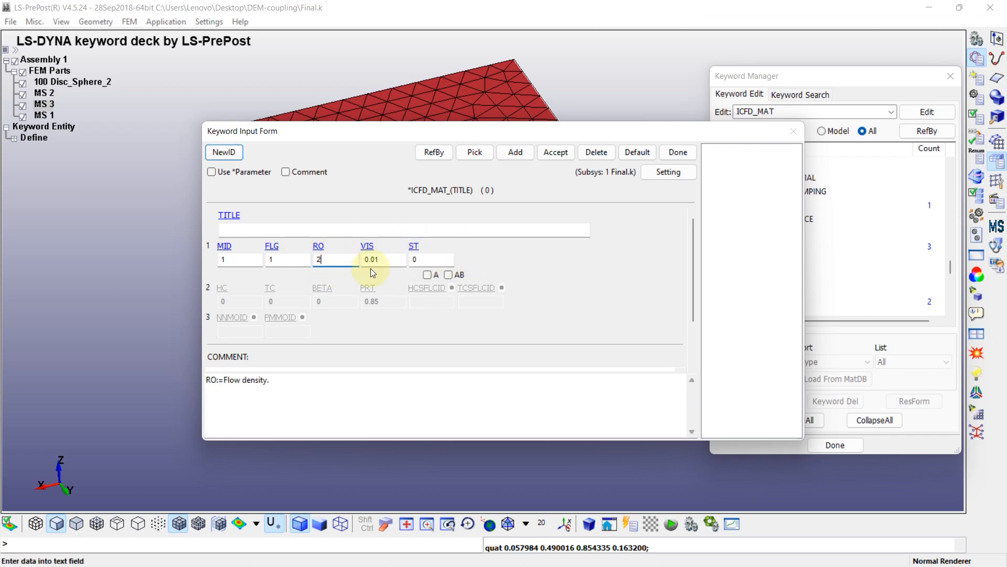
left_click(553, 153)
left_click(678, 153)
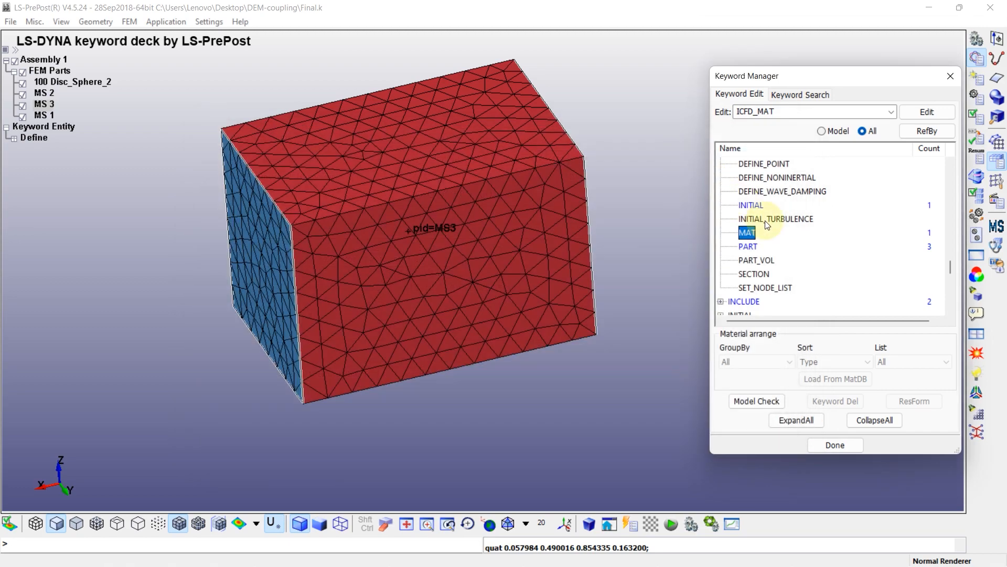
- Create an ICFD_SECTION card with ID 1 and check the section and material assignments of ICFD parts 1, 2 and 3
double_click(753, 274)
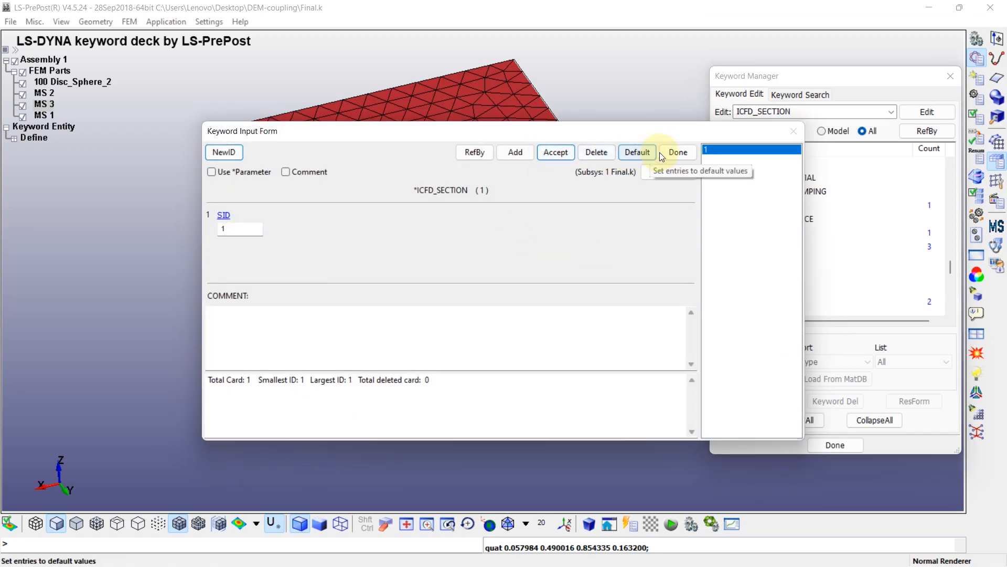
left_click(673, 153)
double_click(753, 246)
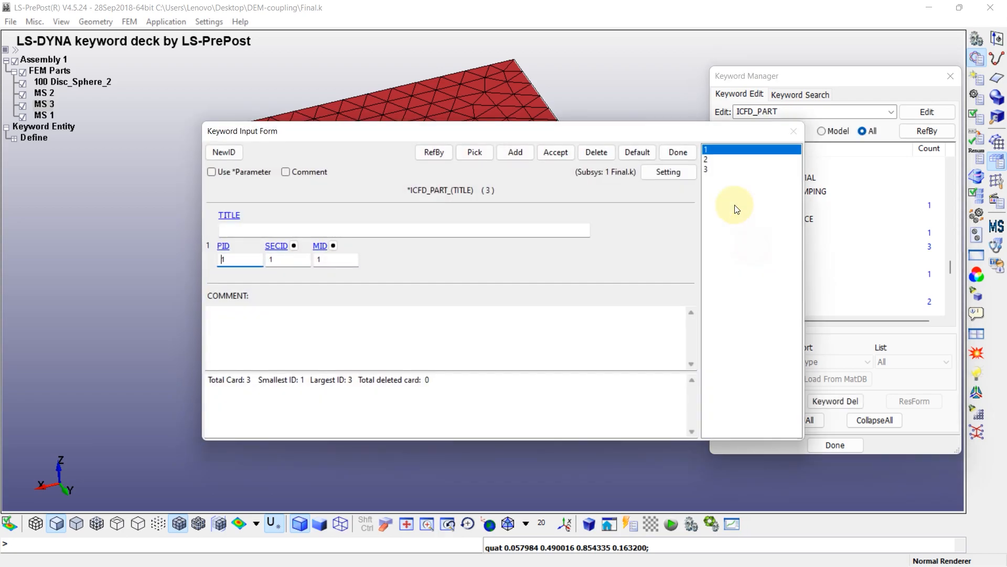
left_click(714, 160)
left_click(709, 169)
left_click(706, 159)
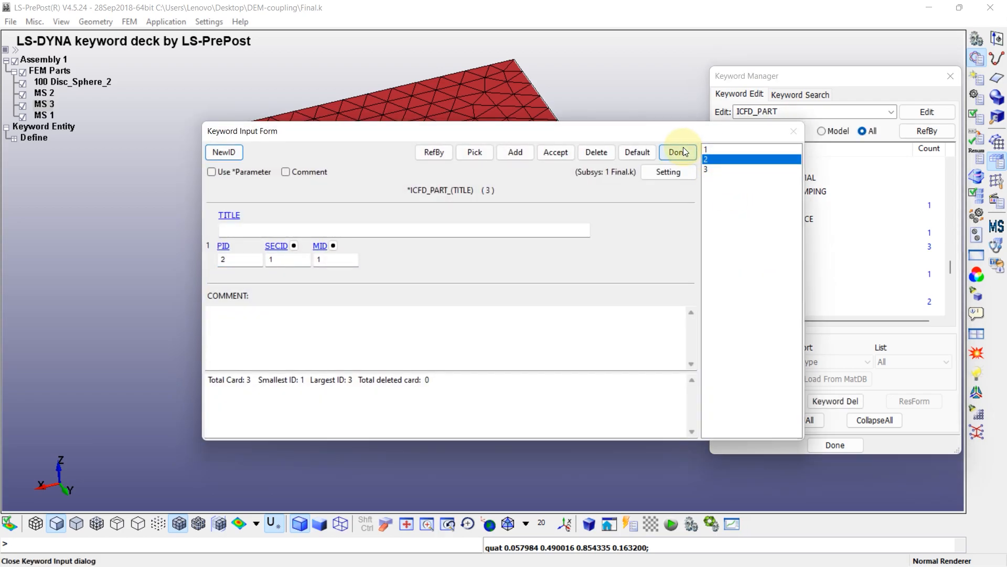
left_click(682, 153)
- Start an ICFD_PART_VOL card with PID 10, section ID 1 and material ID 1
double_click(756, 261)
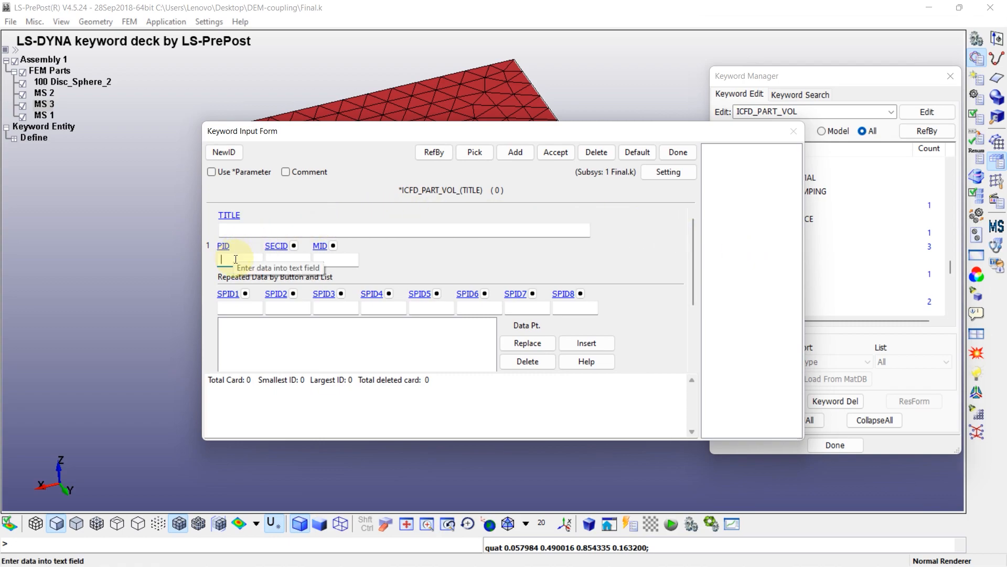
left_click(236, 259)
type("10")
left_click(279, 259)
type("1")
left_click(315, 260)
type("1")
- Insert surface parts 1, 2 and 3 as SPID1 to SPID3 of the volume part, accept the card and close the form
left_click(241, 308)
type("1")
left_click(269, 308)
type("2")
left_click(316, 307)
type("3")
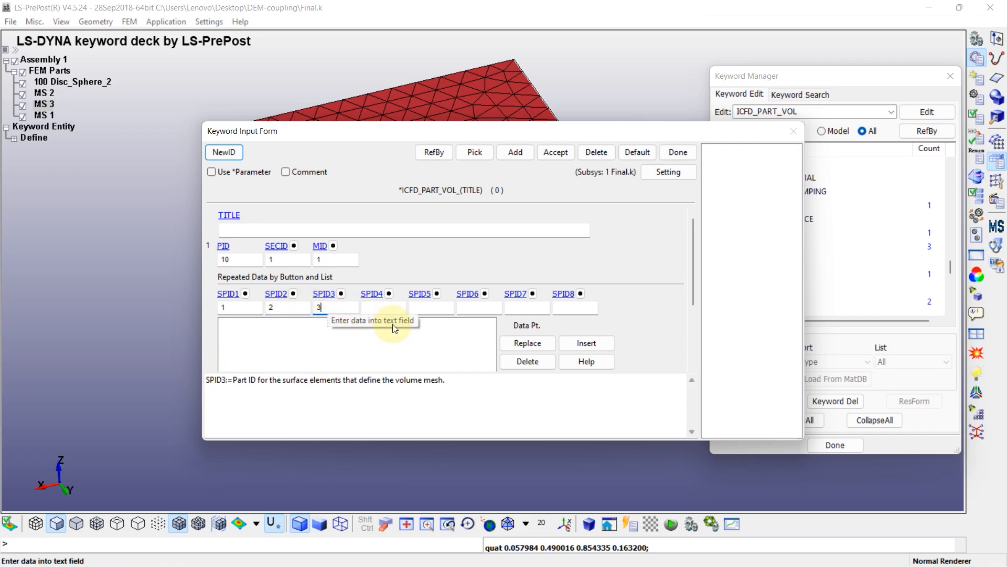
left_click(584, 344)
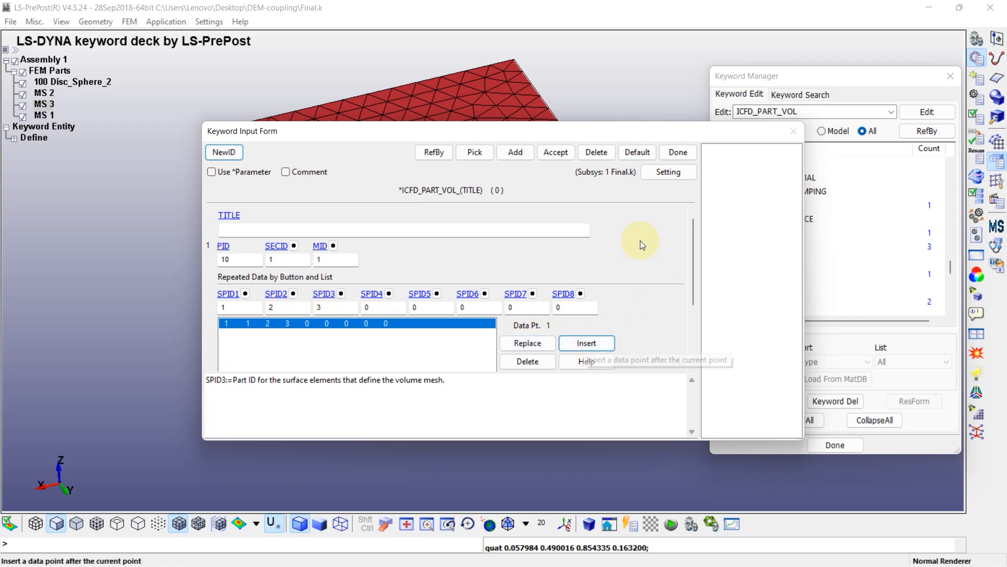
left_click(552, 153)
left_click(338, 293)
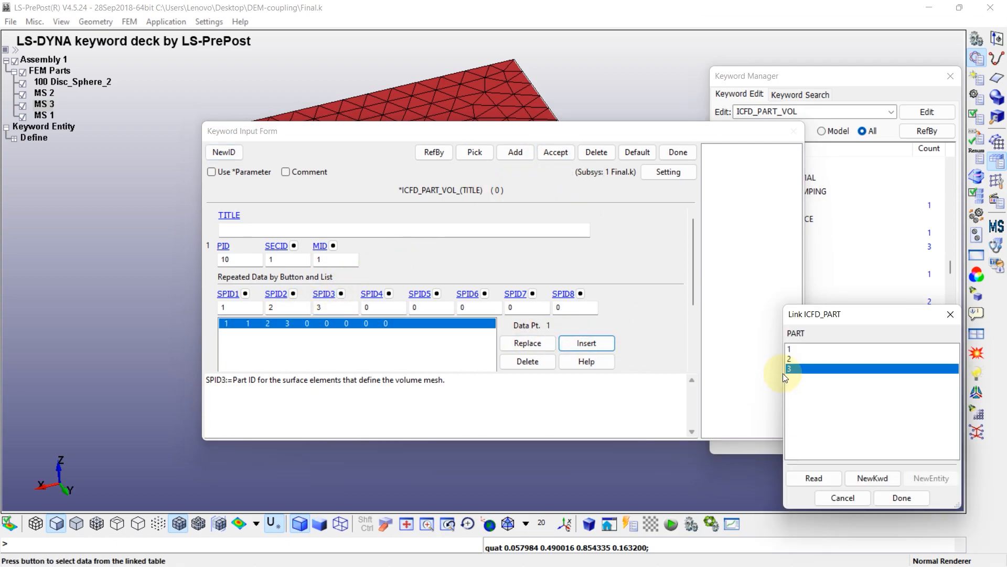
left_click(901, 498)
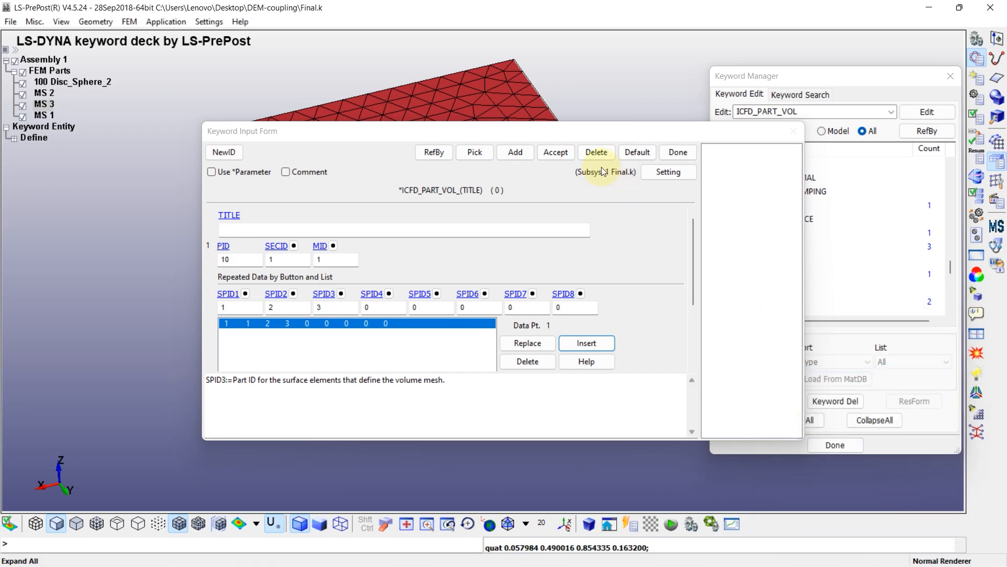
left_click(555, 153)
left_click(679, 152)
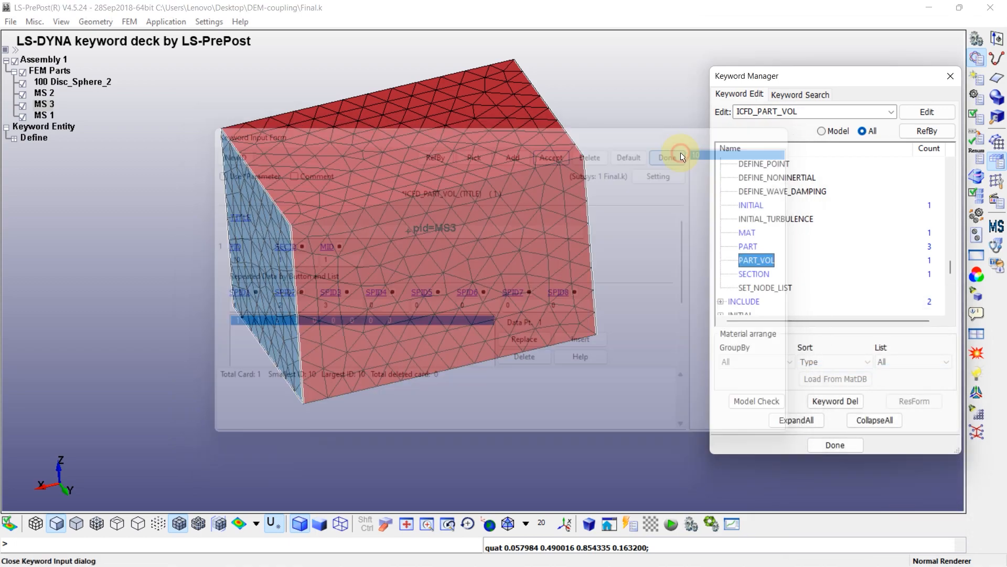
- Start a MESH_VOLUME keyword card with volume ID 1
left_click(874, 419)
scroll(798, 247, "up", 4)
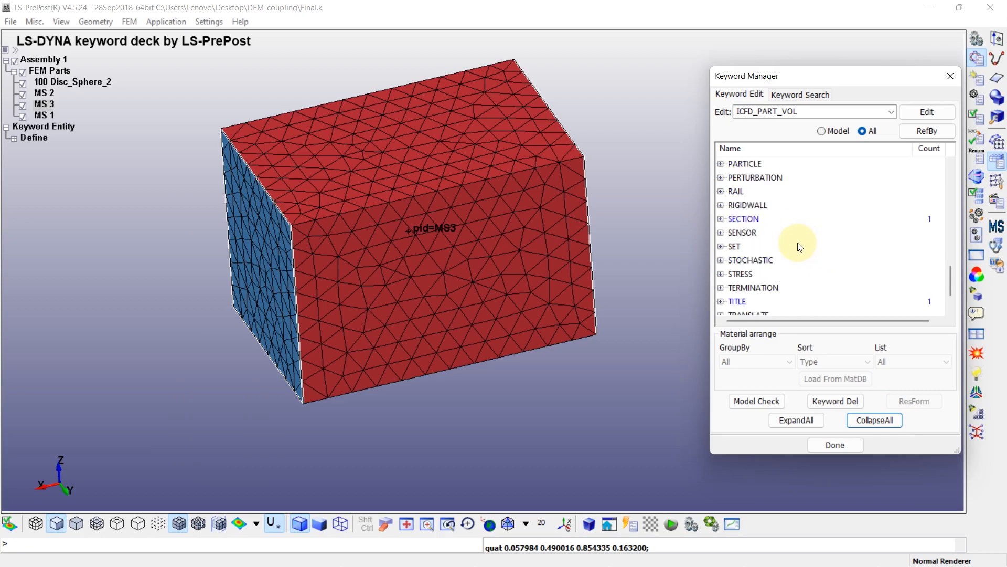
left_click(721, 220)
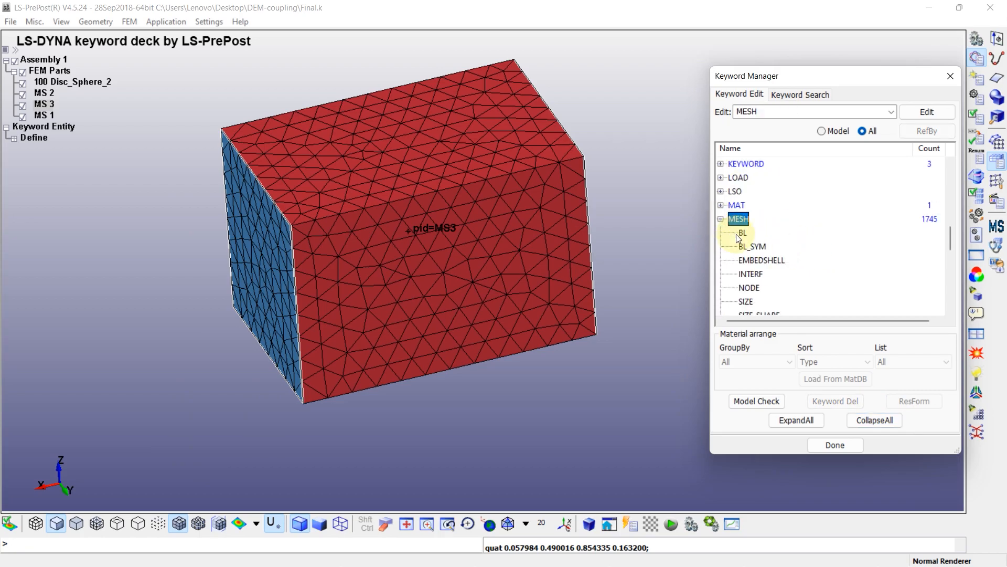
scroll(747, 245, "down", 3)
left_click(755, 232)
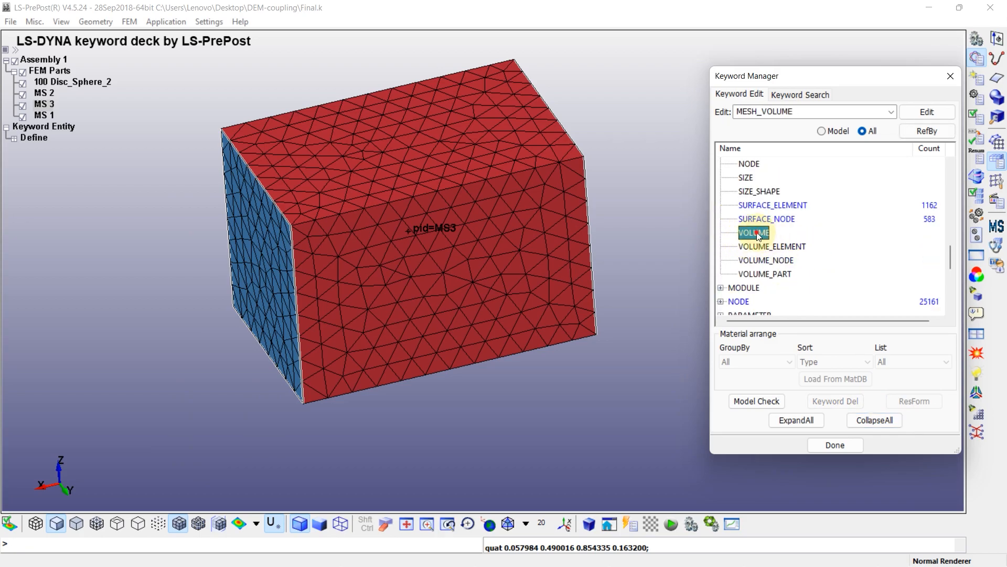
double_click(755, 233)
left_click(239, 228)
type("1")
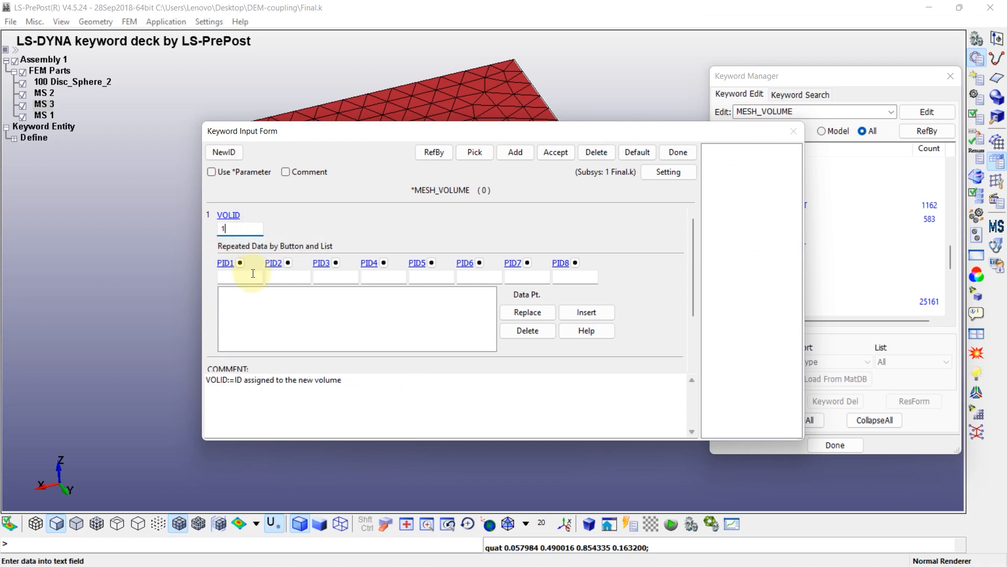
- Insert parts 1, 2 and 3 as PID1 to PID3 of the mesh volume, accept the card and close the form
left_click(253, 274)
type("1")
left_click(286, 277)
type("2")
left_click(333, 276)
type("3")
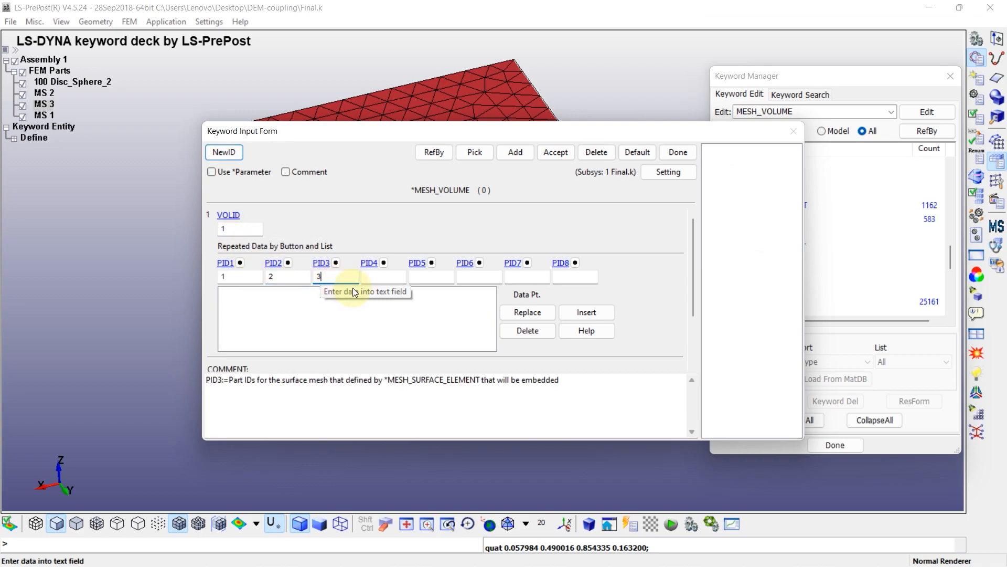
left_click(584, 313)
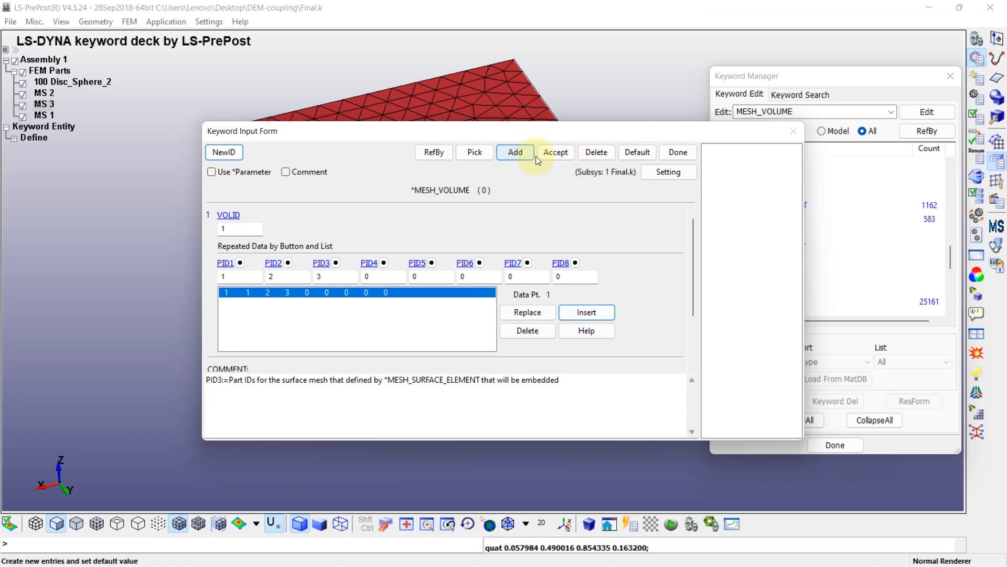
left_click(555, 153)
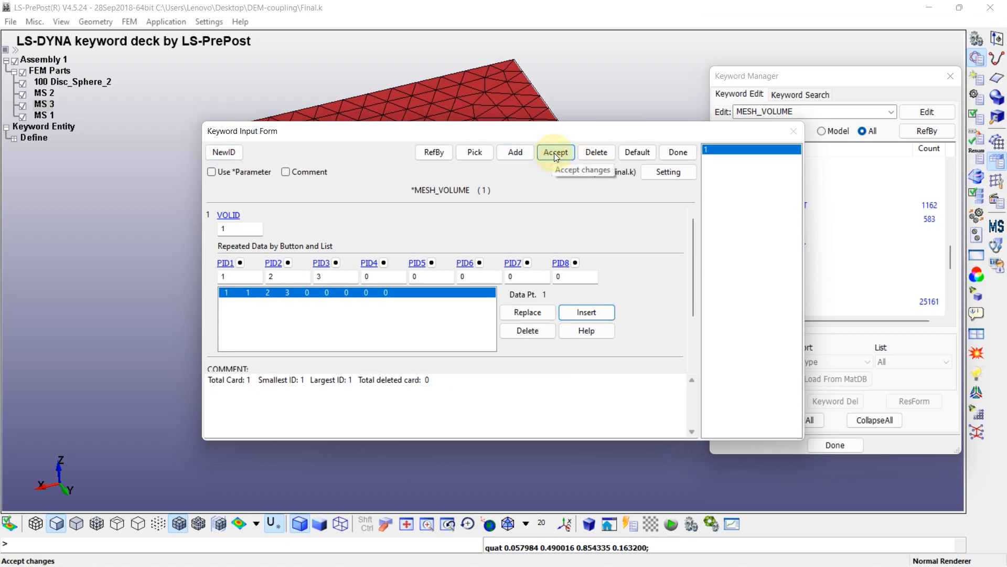
left_click(681, 154)
- Start a MESH_SIZE_SHAPE card for a BOX shape with mesh size MSIZE 0.05
scroll(786, 238, "up", 1)
left_click(764, 233)
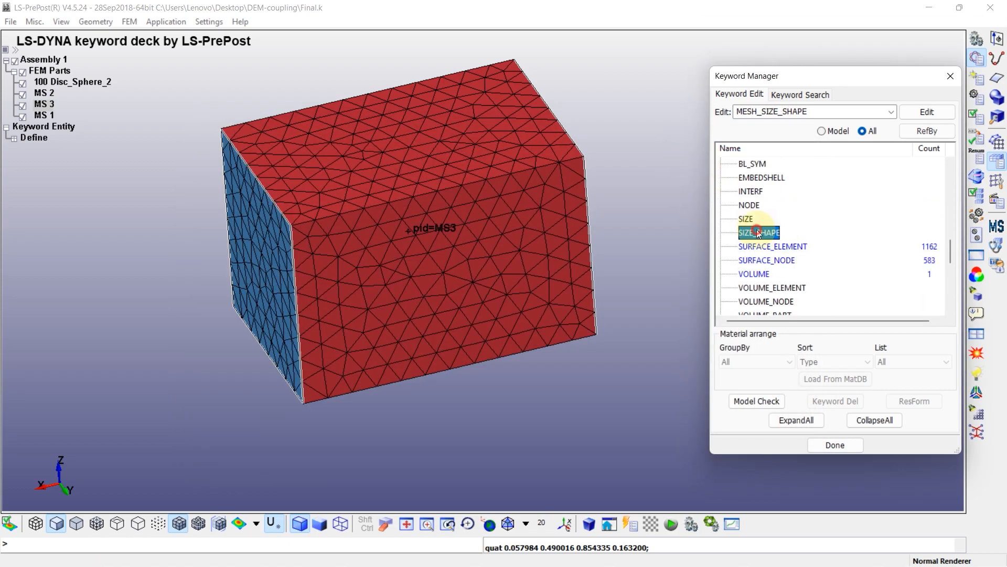
double_click(764, 233)
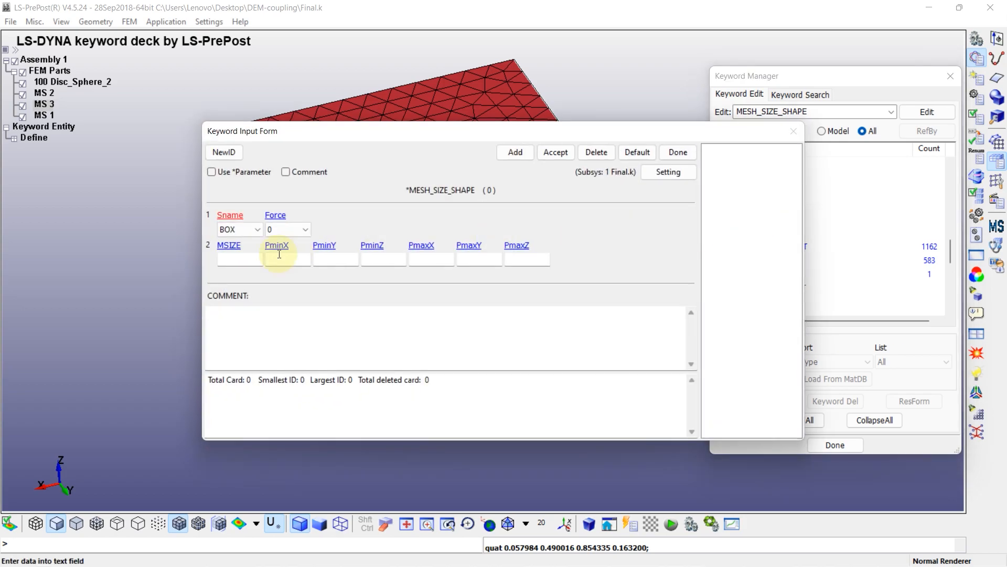
left_click(239, 259)
type("0.05")
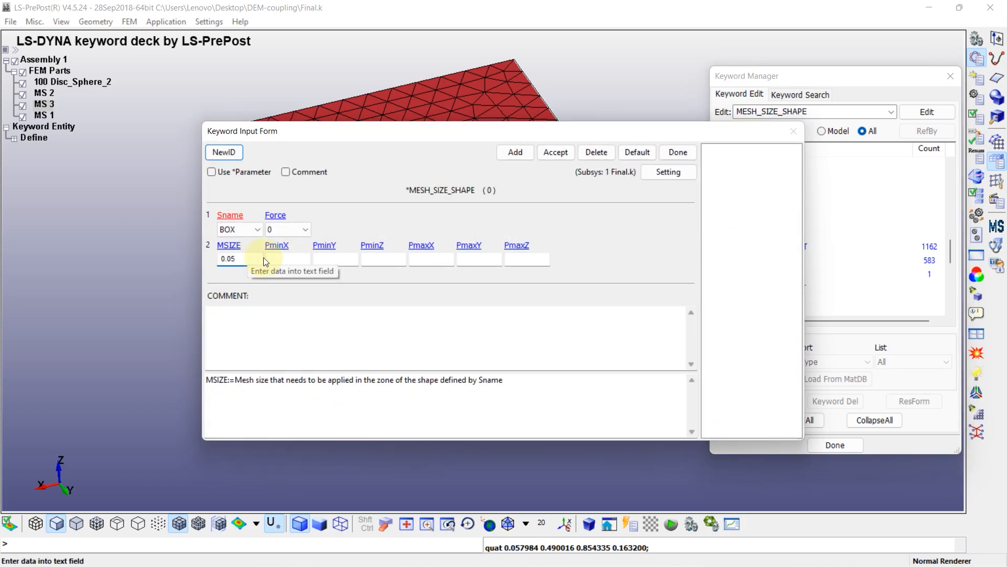
- Set the sizing box's minimum point to -1, -1, -1 and its maximum point to 1, 1, 1
left_click(280, 260)
left_click(326, 261)
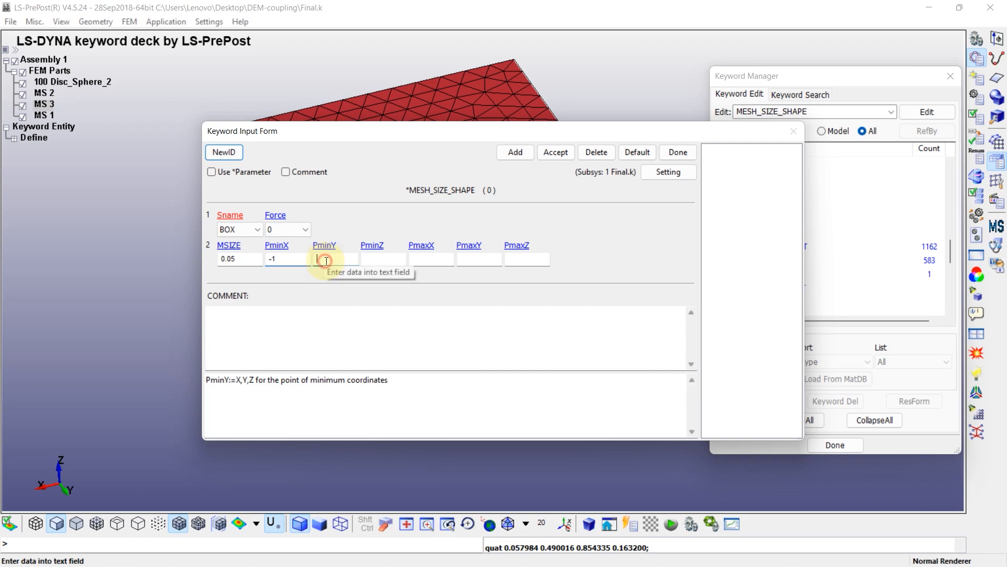
type("-1")
left_click(382, 259)
type("-1")
left_click(420, 259)
left_click(462, 258)
type("1")
left_click(510, 257)
type("1")
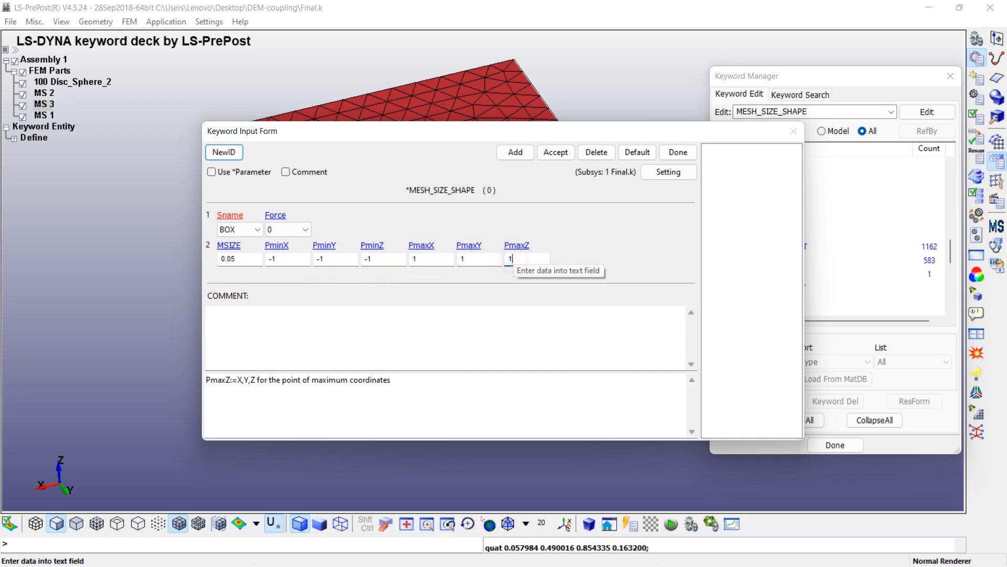
- Check the descriptions of the box's maximum and minimum coordinates, accept the mesh size card and close the form
left_click(398, 380)
left_click_drag(399, 381, 225, 378)
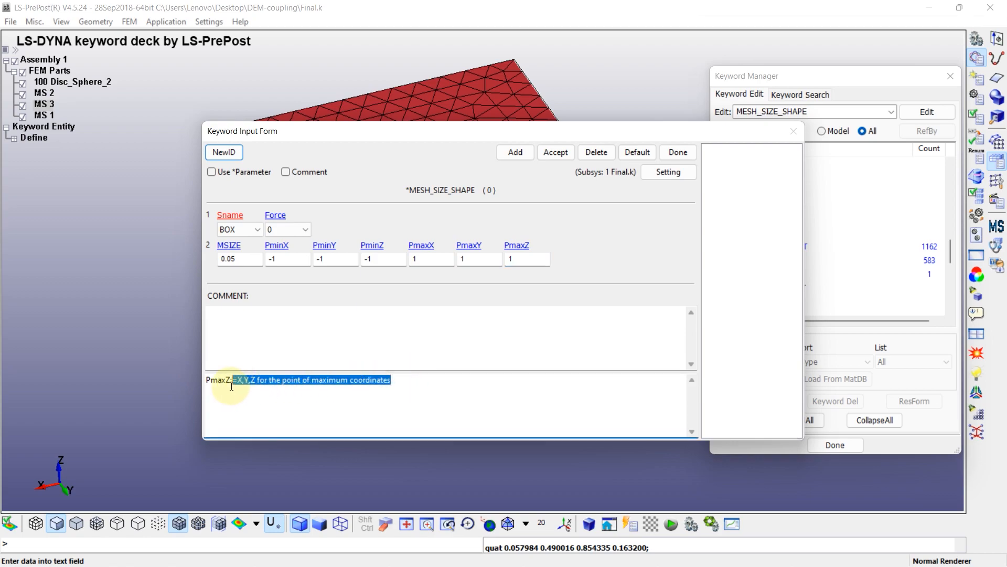
left_click(326, 258)
left_click_drag(392, 380, 206, 381)
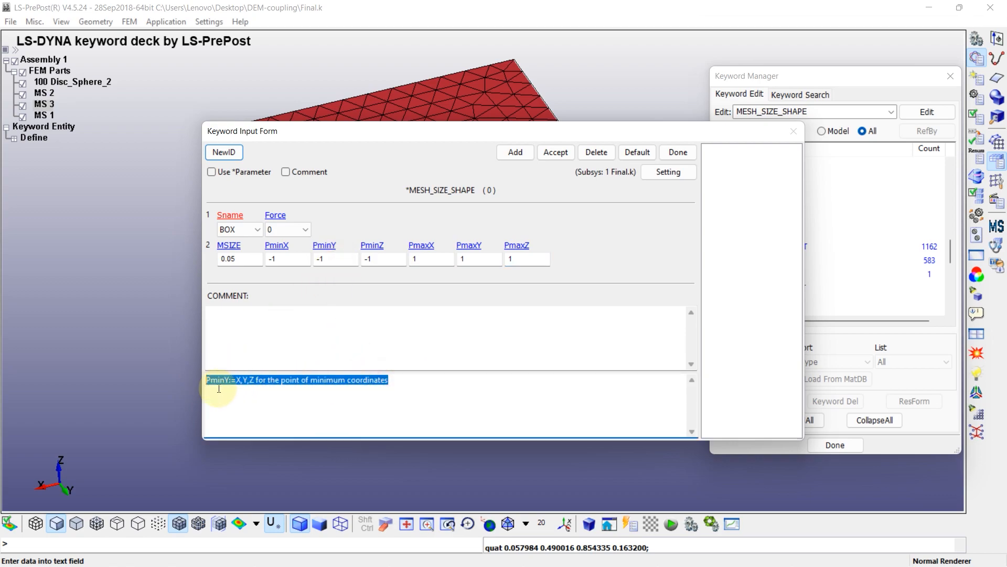
left_click(394, 315)
left_click(560, 153)
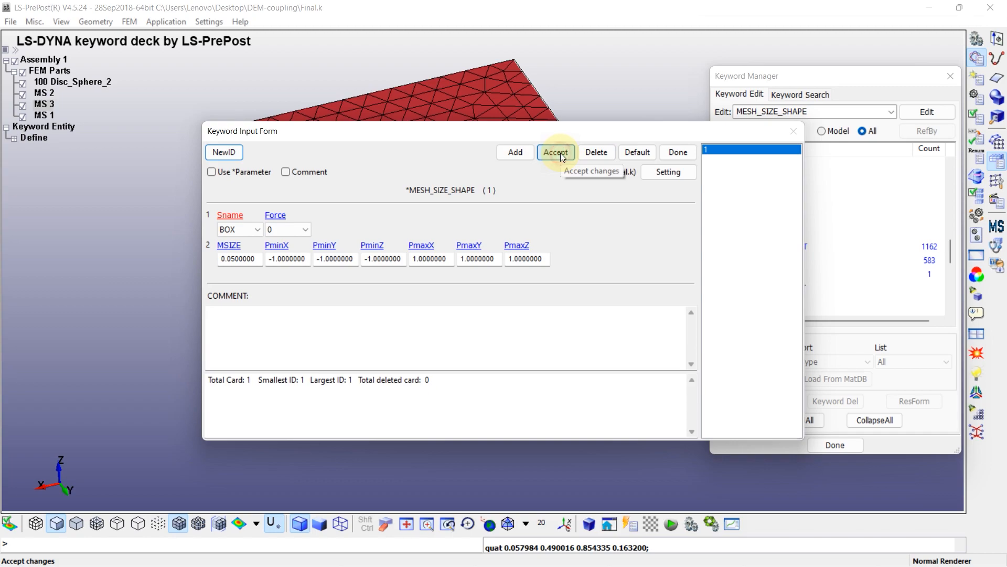
left_click(676, 153)
- Create a DATABASE_BINARY_D3PLOT card with output interval DT 1, accept it and close the Keyword Manager
left_click(873, 420)
scroll(856, 268, "up", 4)
scroll(840, 263, "up", 3)
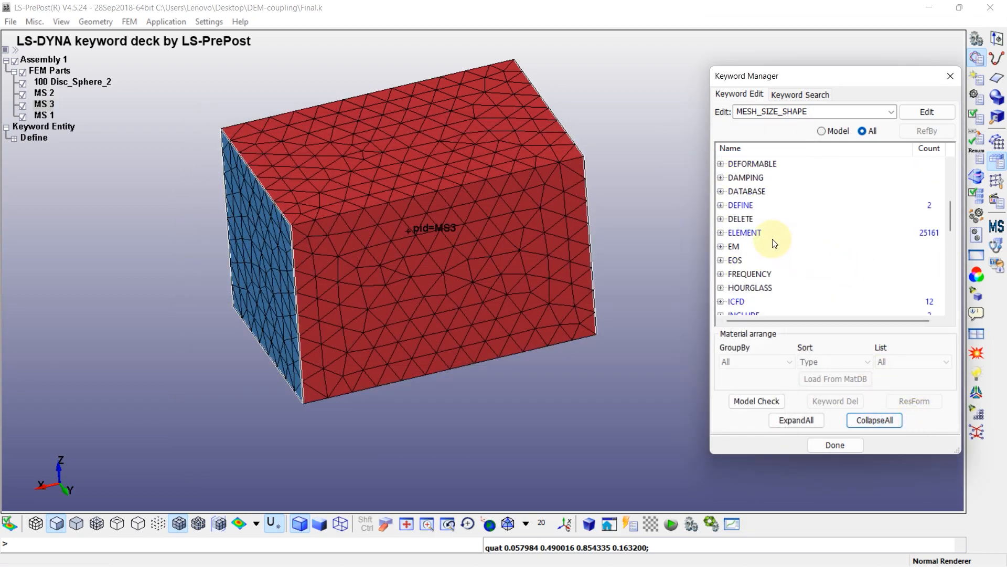
left_click(722, 191)
scroll(776, 226, "down", 3)
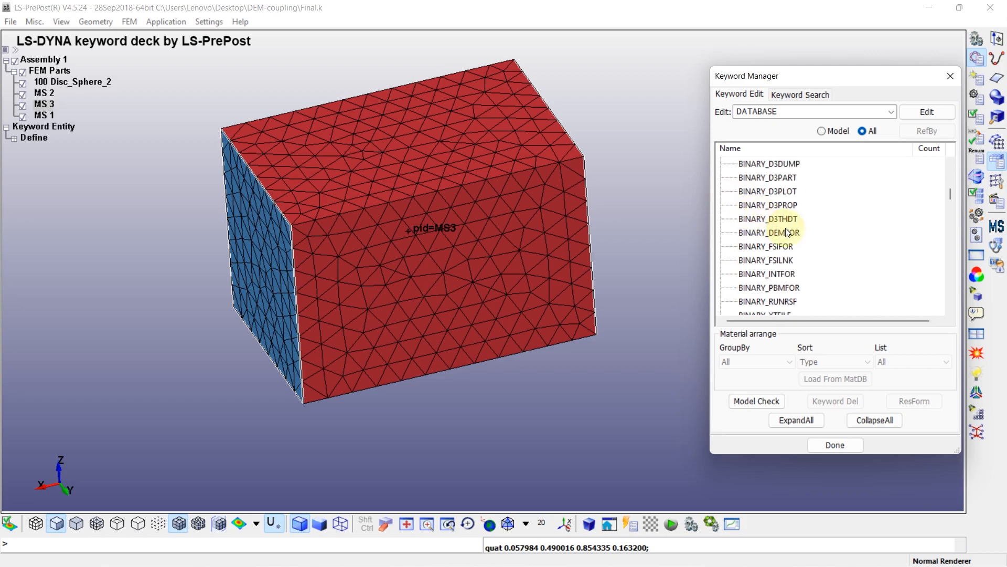
double_click(783, 192)
left_click(244, 229)
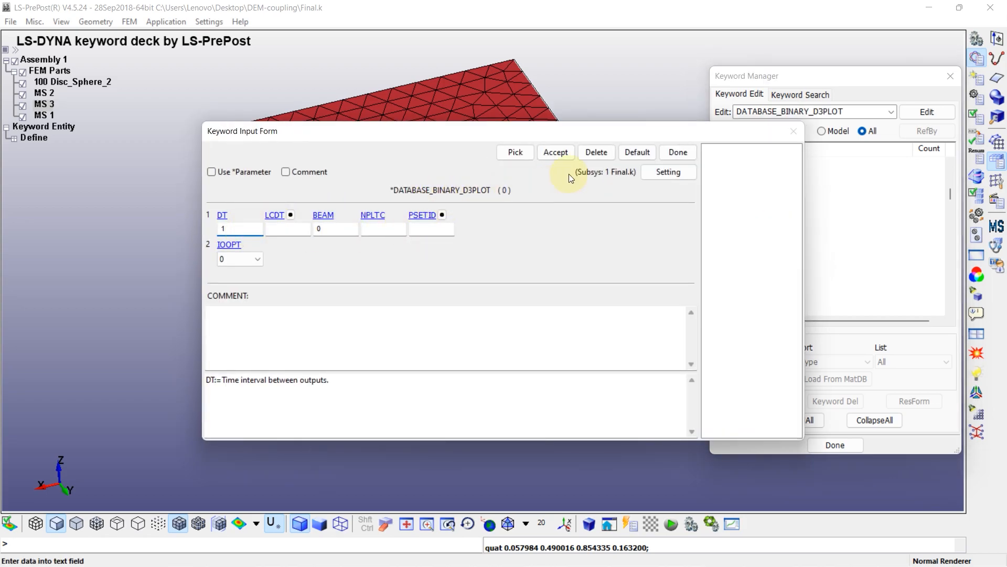
left_click(555, 152)
left_click(678, 152)
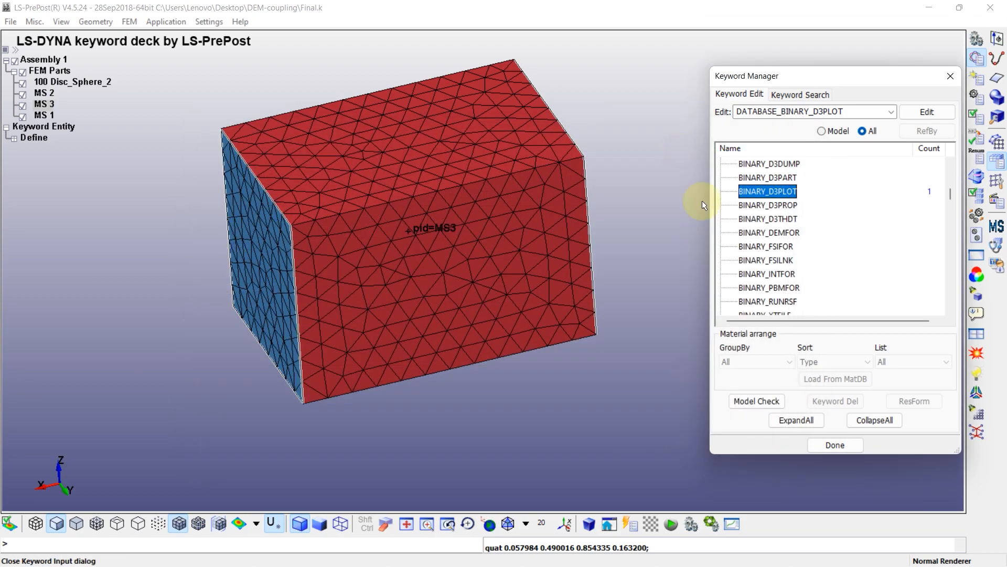
left_click(874, 419)
left_click(841, 446)
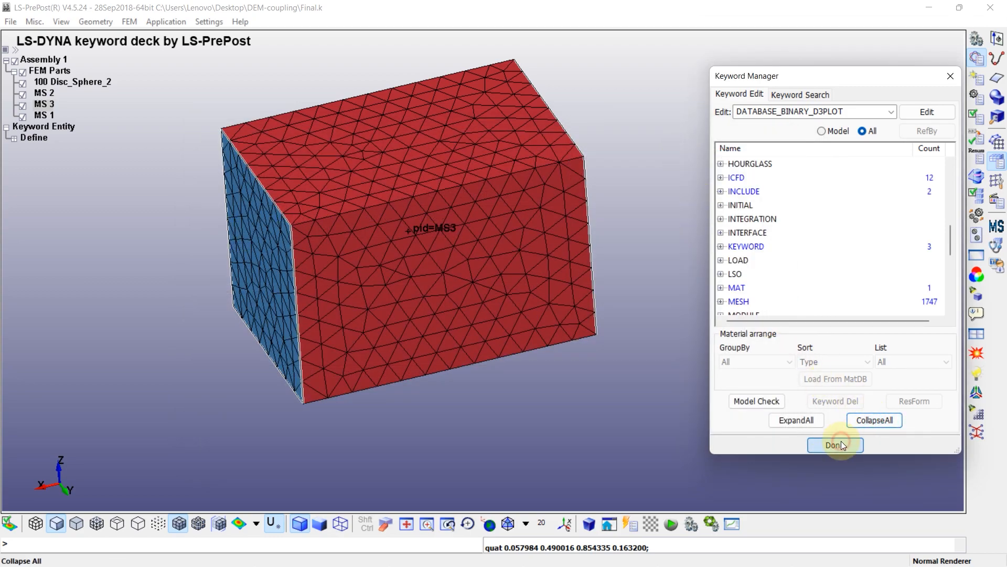
- Save the model over Final.k with output version V971_R10 and BySubSystem off, and close the program
left_click(11, 23)
mouse_move(104, 100)
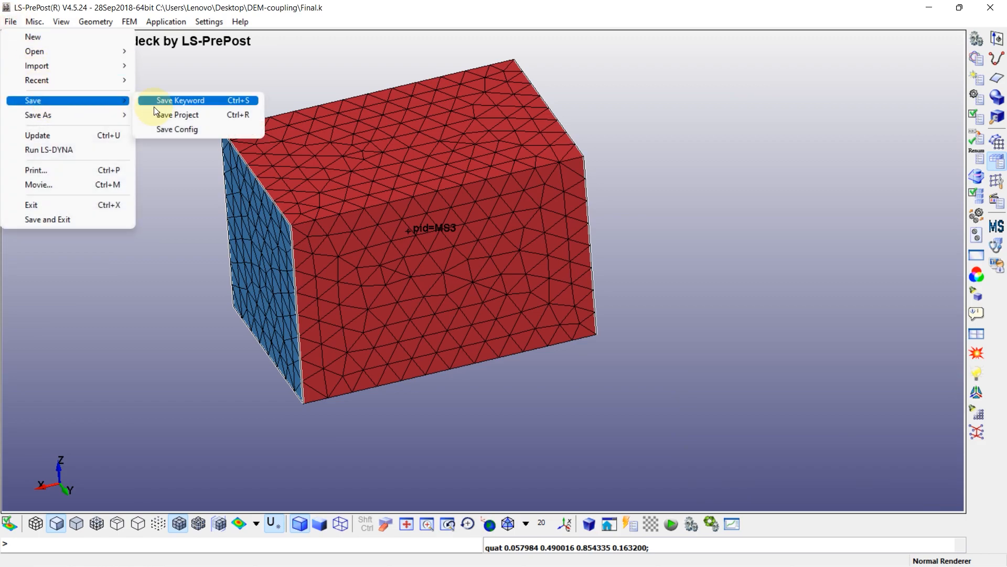
left_click(174, 103)
left_click(491, 150)
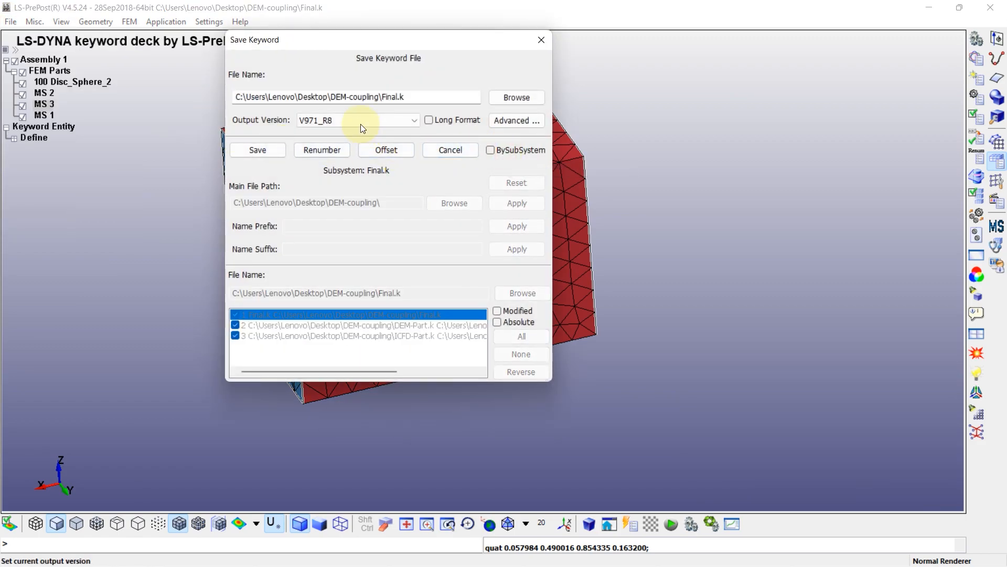
left_click(358, 120)
left_click(333, 215)
left_click(269, 150)
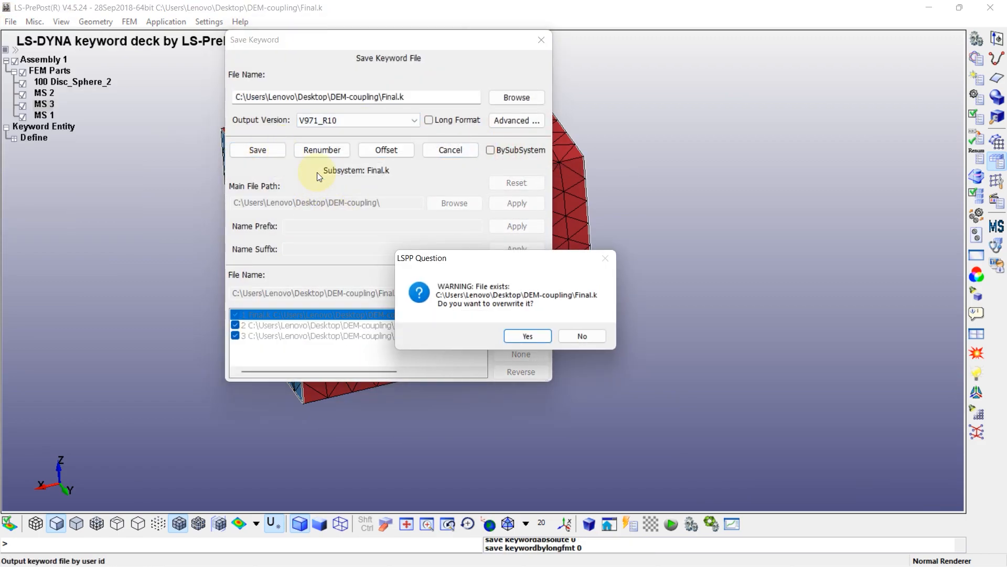
left_click(526, 337)
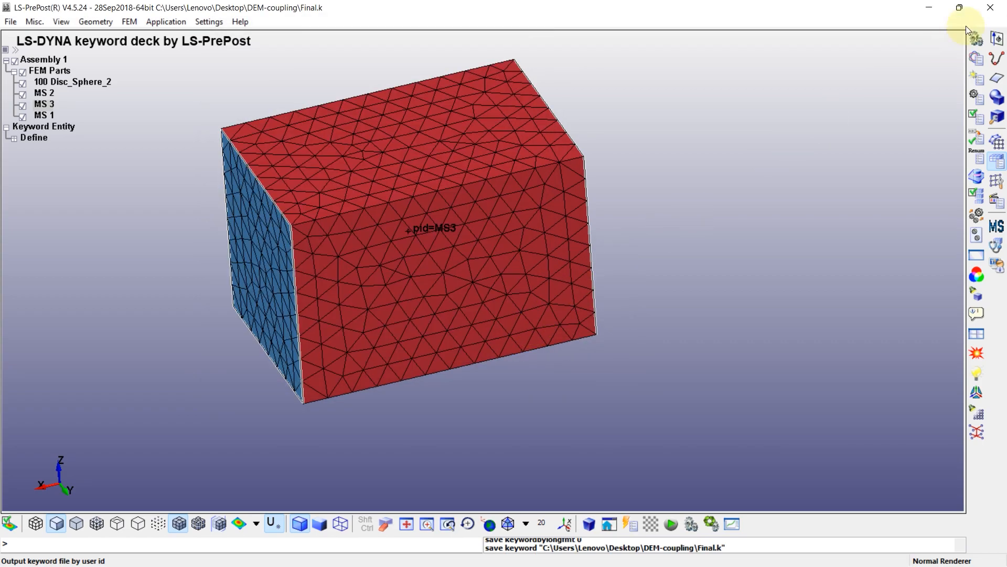
left_click(990, 7)
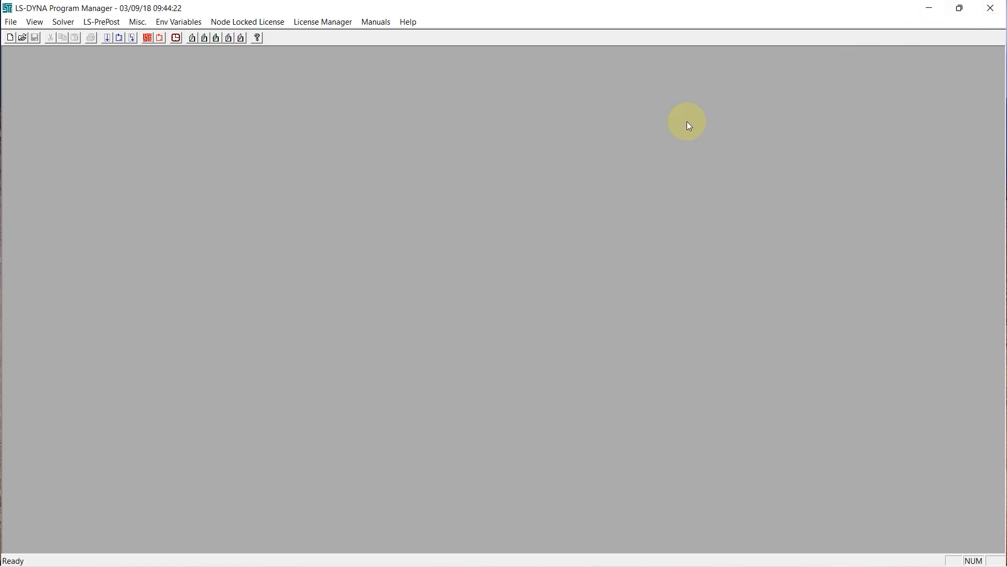
- In LS-DYNA Program Manager, choose Final.k from the DEM-coupling folder as the analysis input file
left_click(106, 37)
left_click(519, 215)
left_click(475, 284)
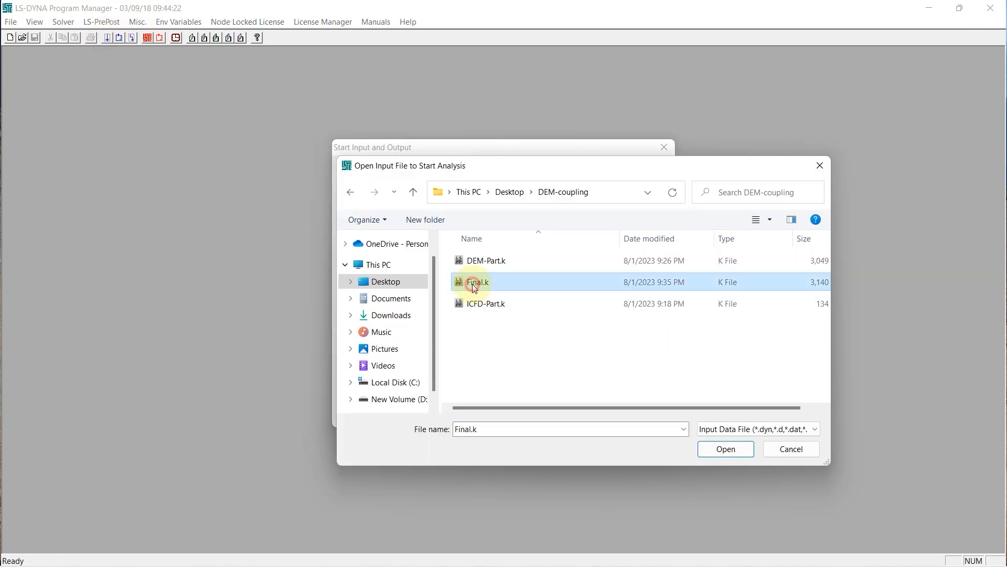
left_click(713, 442)
- Run the analysis with NCPU 8, follow the solver output in a maximized window, and close that window after termination
left_click(402, 283)
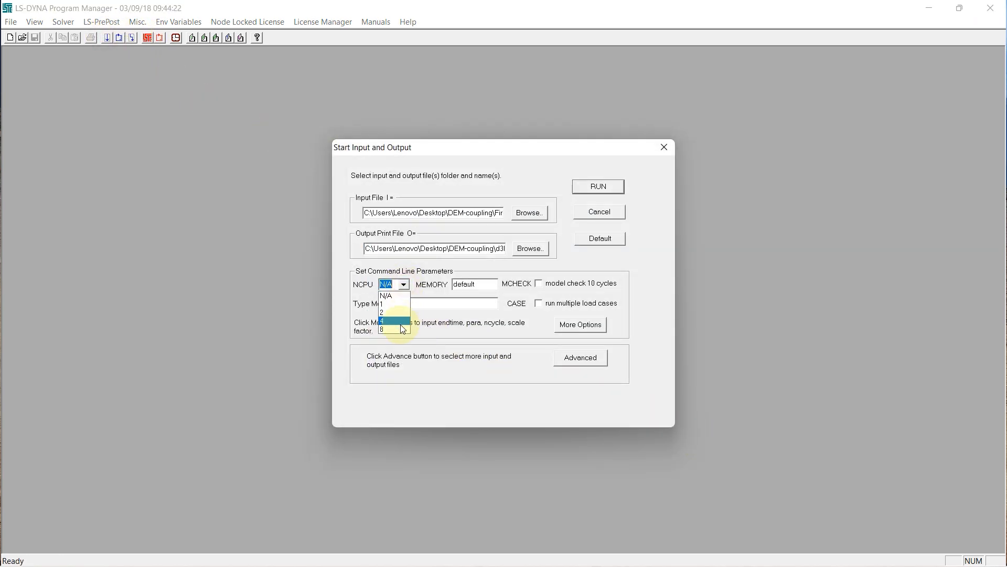
left_click(593, 190)
left_click_drag(462, 16, 540, 29)
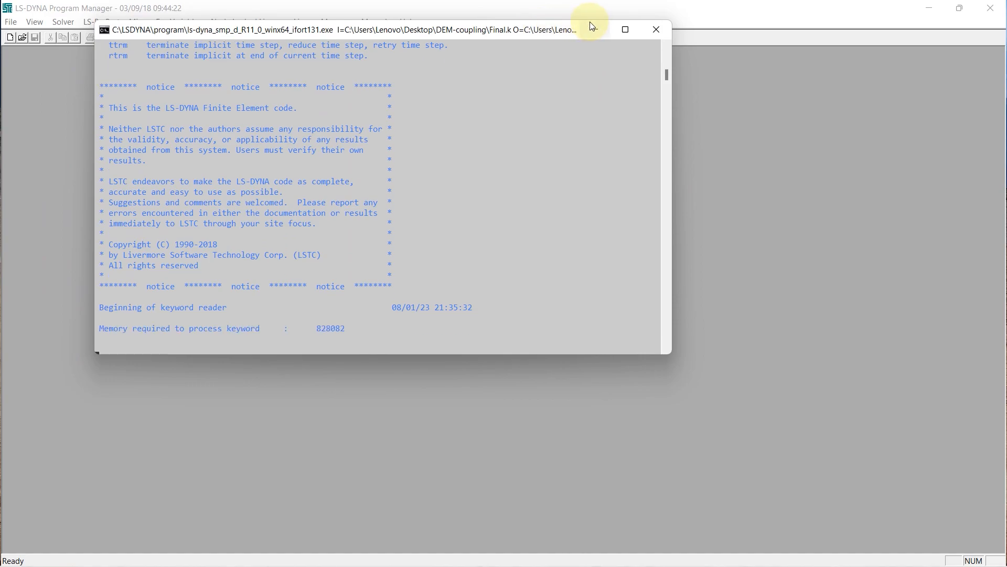
left_click(625, 30)
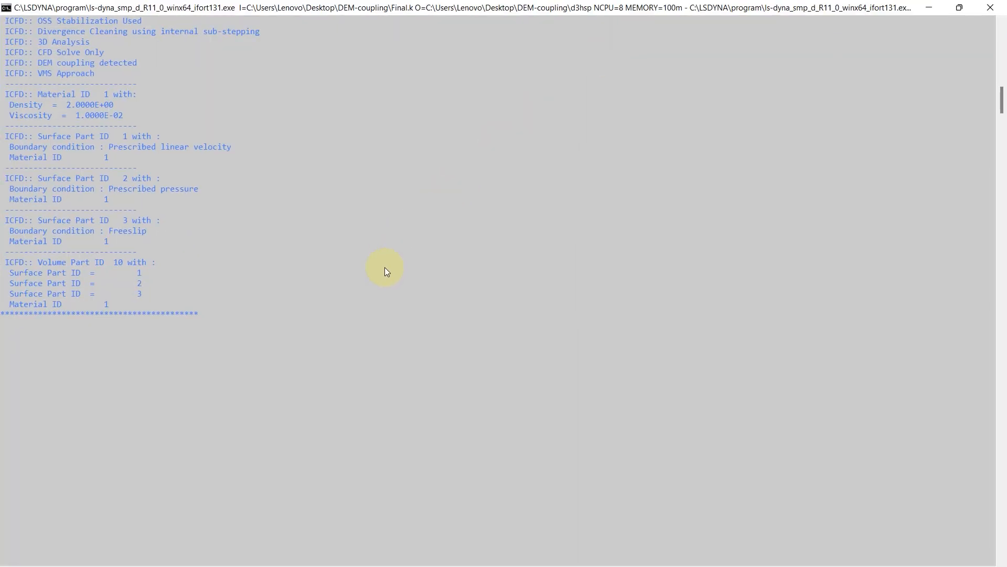
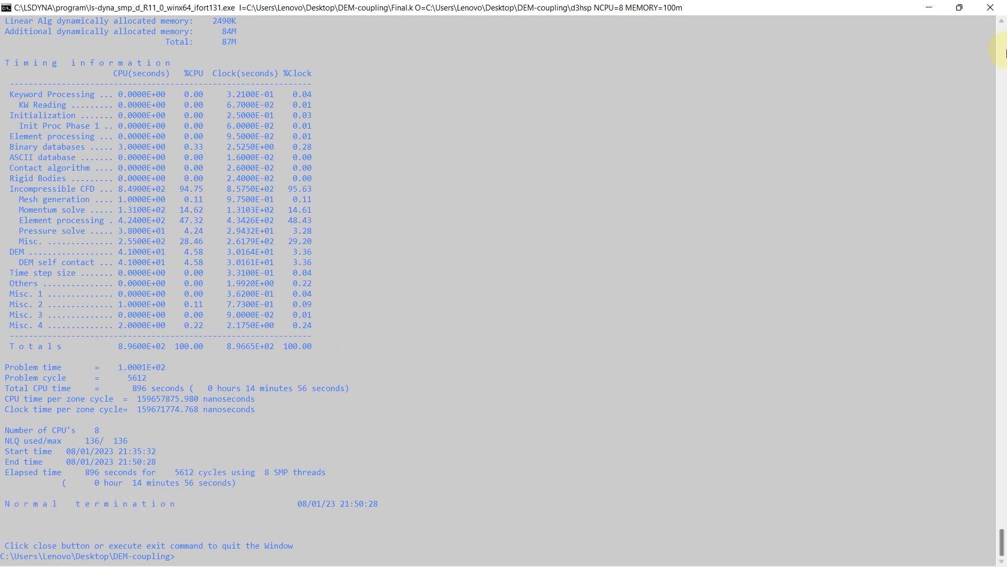
left_click(998, 7)
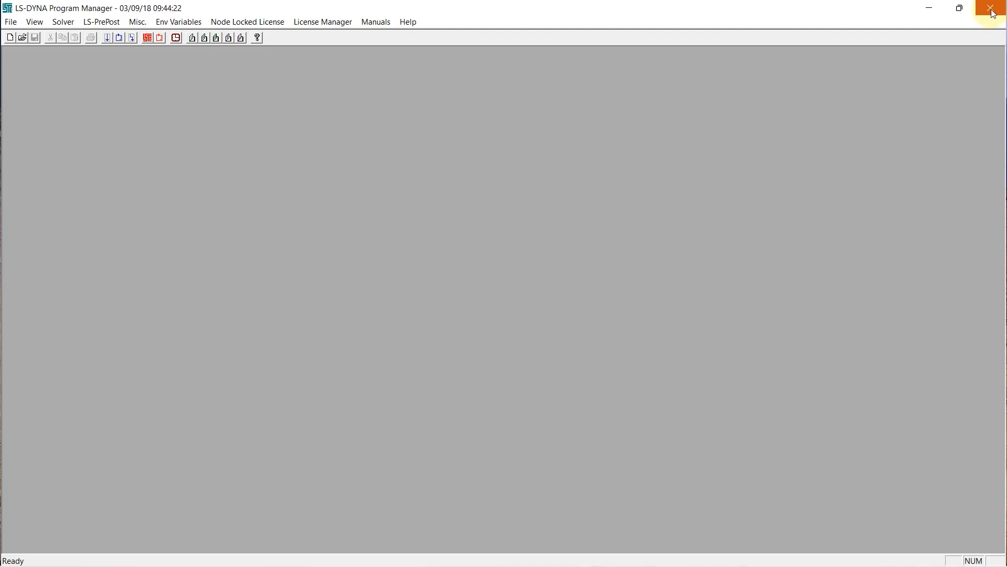
- Launch LS-PrePost, dismiss the startup hints and open the d3plot binary results from the DEM-coupling folder
left_click(146, 36)
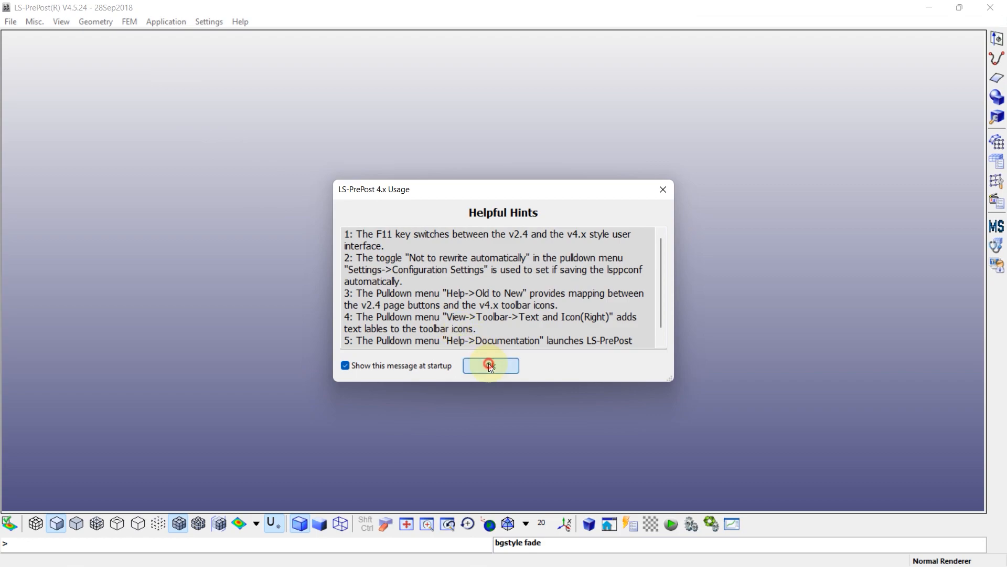
left_click(490, 364)
left_click(10, 22)
mouse_move(125, 50)
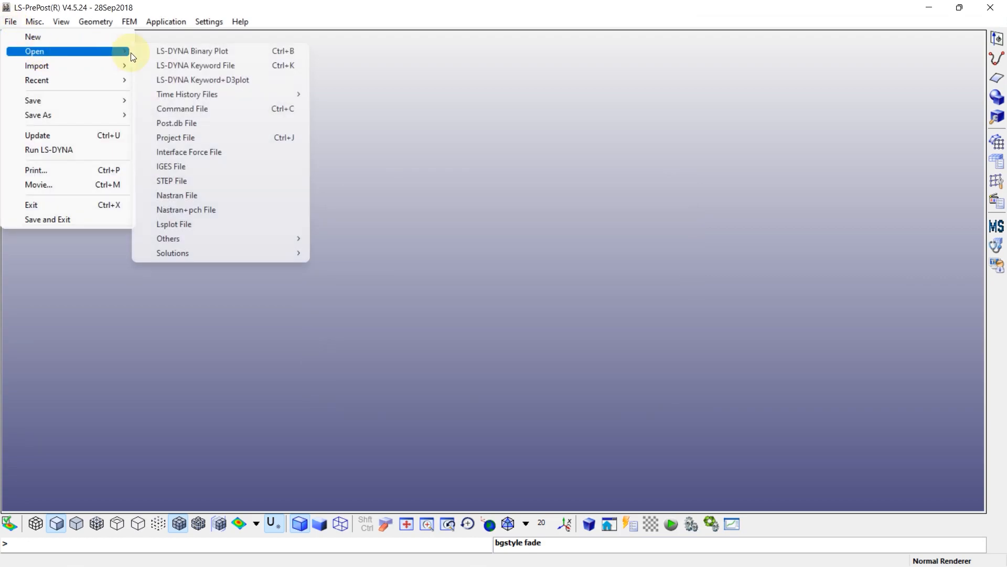
left_click(175, 49)
left_click(157, 134)
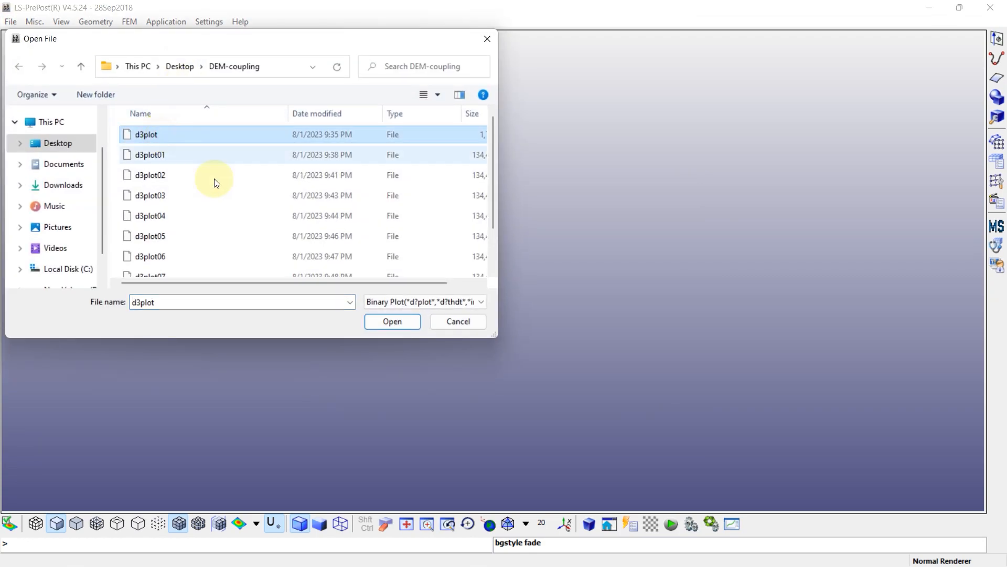
left_click(388, 321)
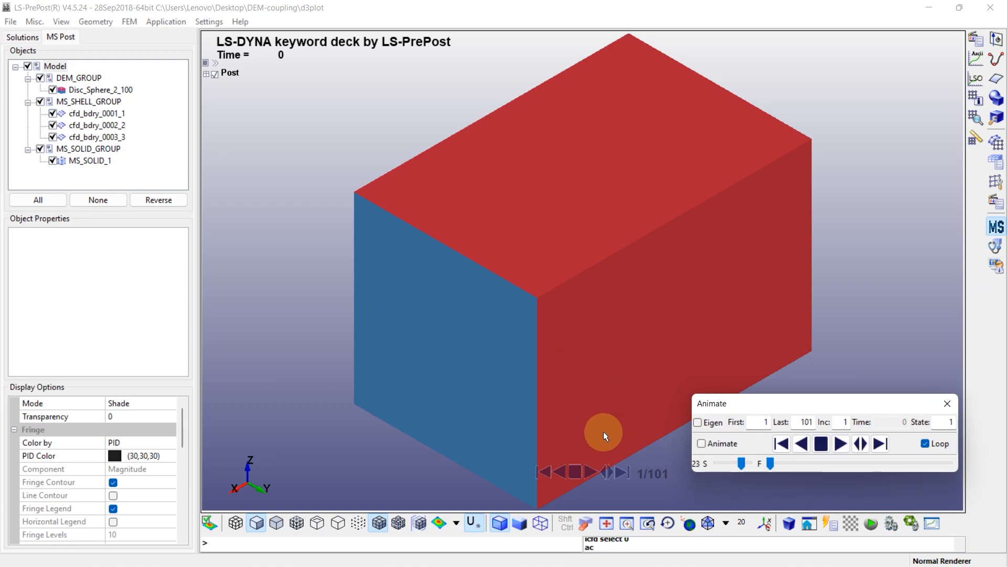
- Change the graphics background from the gradient to plain black
left_click(61, 22)
mouse_move(124, 59)
left_click(223, 58)
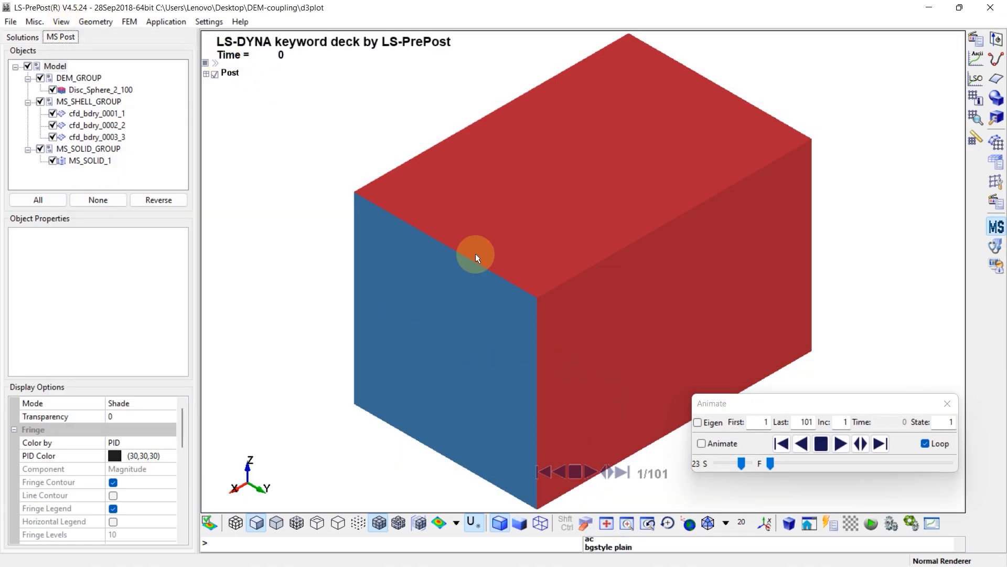
left_click(849, 523)
scroll(543, 284, "down", 2)
scroll(526, 279, "down", 2)
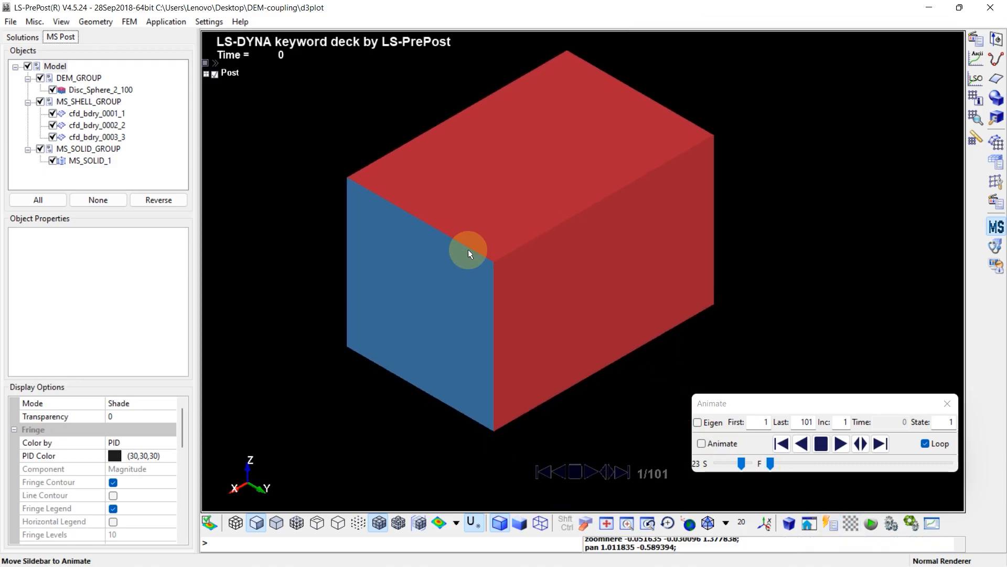
- Hide MS_SHELL_GROUP and set the transparency of MS_SOLID_GROUP to 6 so the particles inside can be seen
left_click(40, 102)
left_click(78, 161)
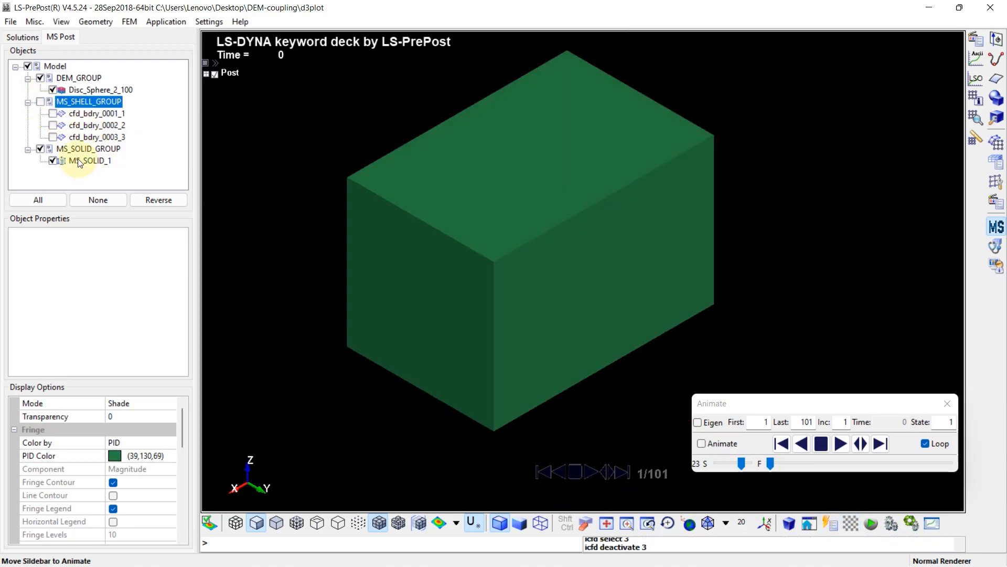
left_click(88, 149)
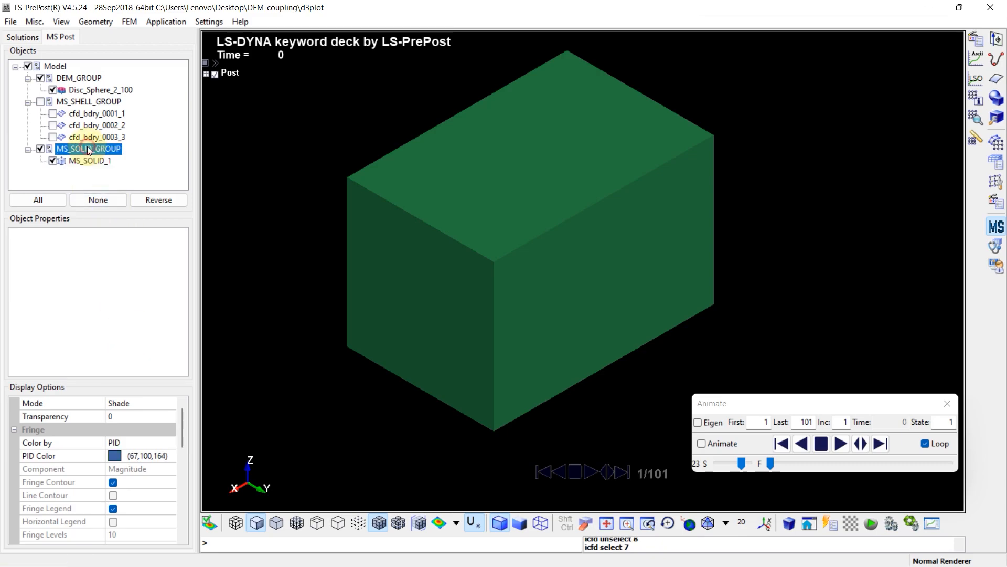
left_click(161, 414)
left_click(170, 413)
left_click(171, 413)
left_click(171, 414)
left_click(171, 414)
left_click_drag(378, 336, 335, 344, "shift")
scroll(481, 287, "up", 2)
left_click(168, 414)
left_click(169, 415)
- Color MS_SOLID_GROUP by Fluid velocity
left_click(147, 442)
left_click(168, 442)
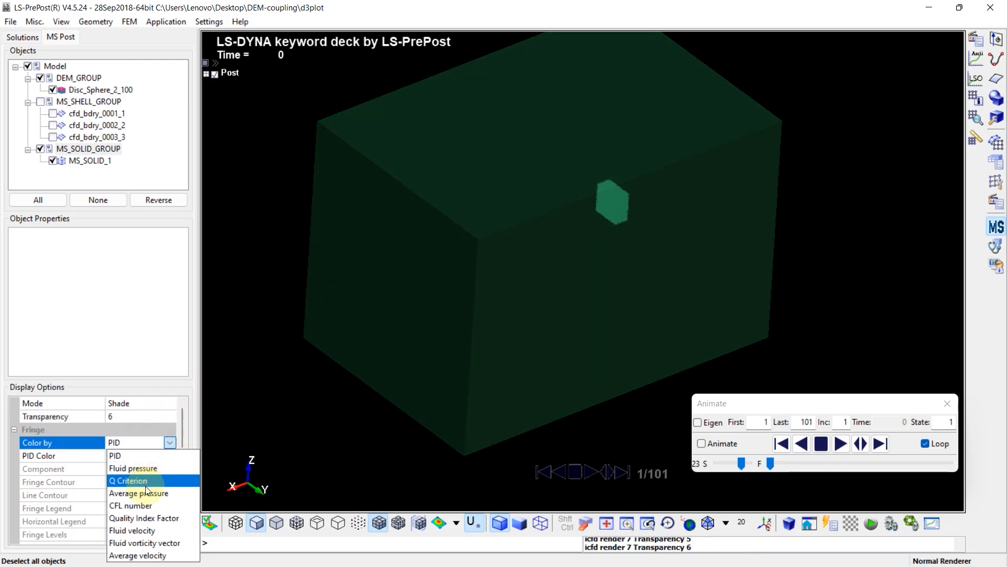
left_click(147, 529)
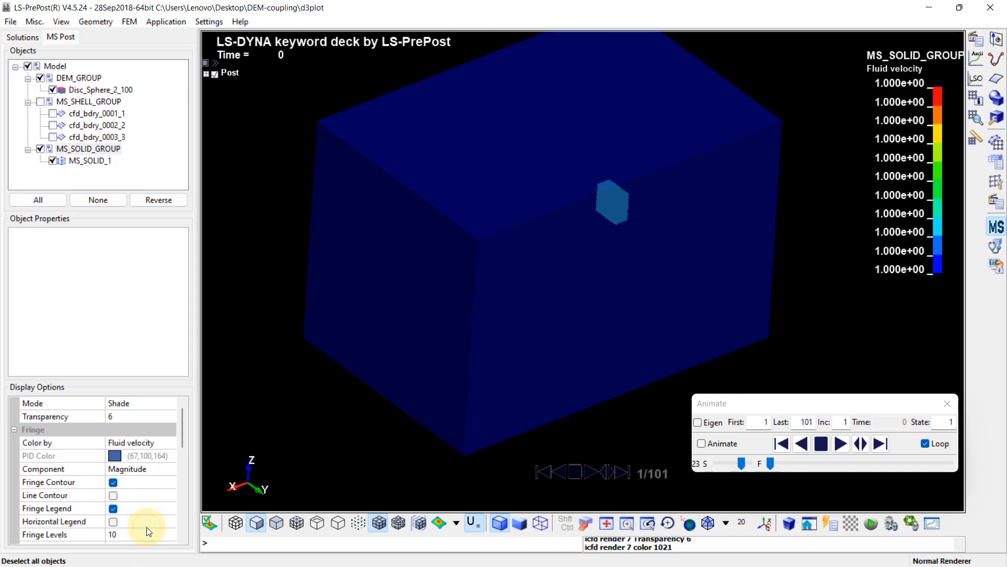
- Color the Disc_Sphere_2_100 particles by Force X
left_click(89, 90)
left_click(134, 442)
left_click(169, 444)
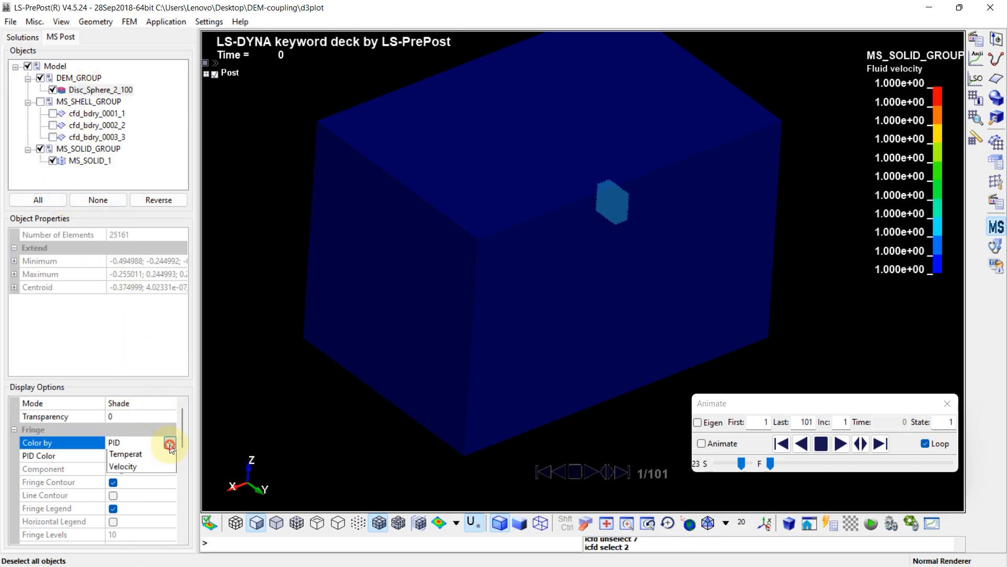
scroll(608, 204, "up", 4)
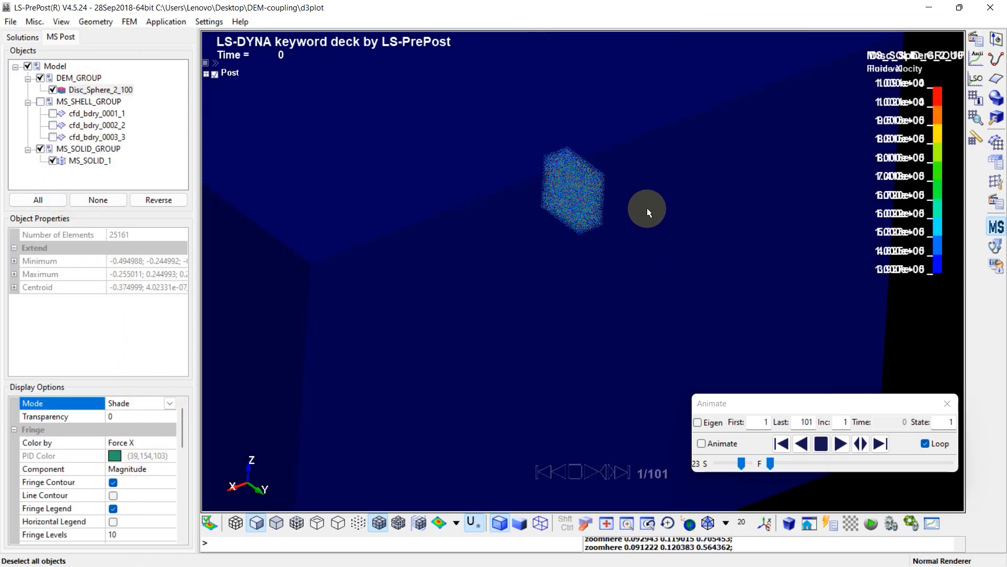
- Play the results animation forward and follow the particles as they move out of the fluid box
left_click(842, 444)
scroll(580, 313, "down", 6)
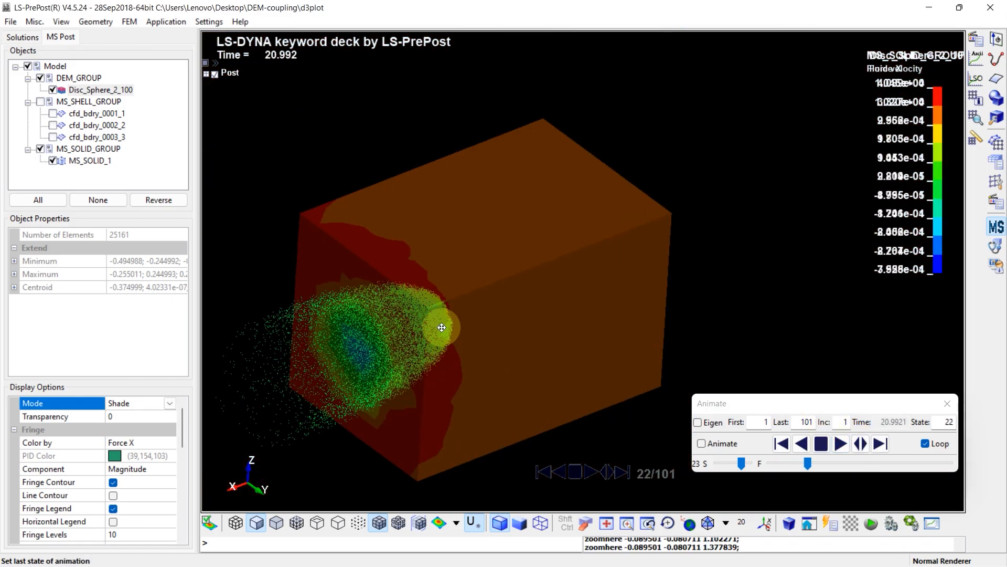
middle_click_drag(442, 327, 528, 266, "shift")
scroll(528, 266, "down", 3)
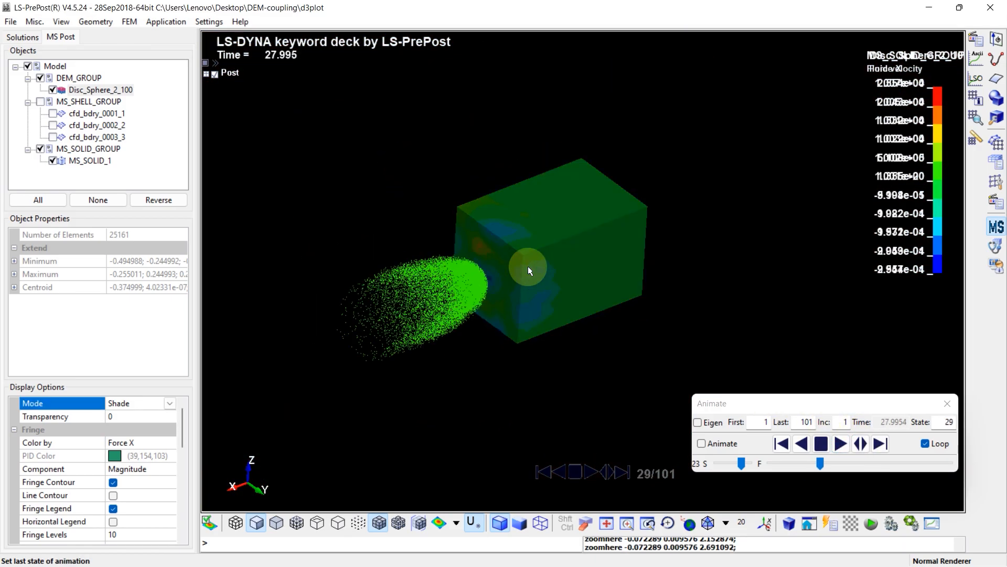
scroll(435, 307, "down", 2)
middle_click_drag(436, 307, 596, 228, "shift")
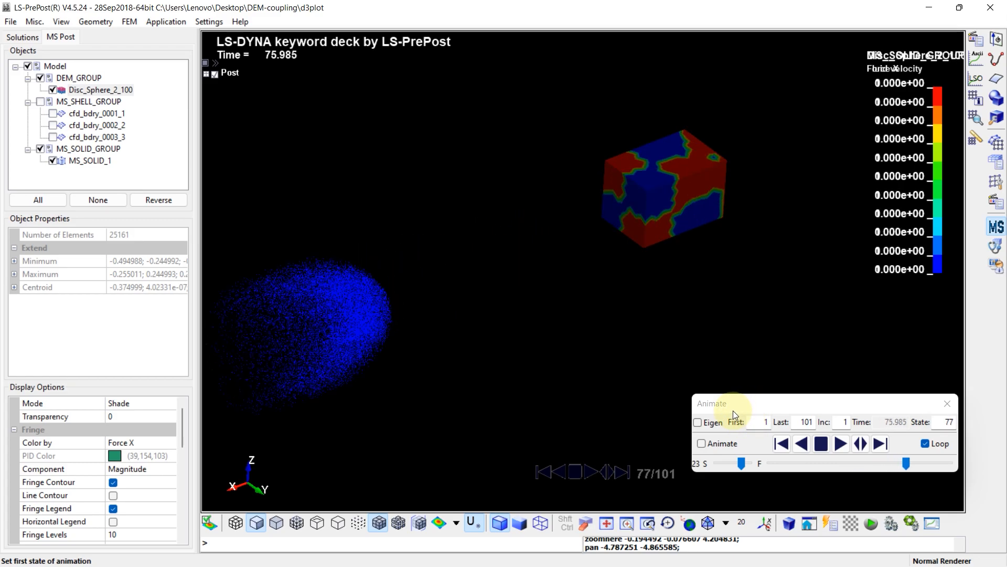
middle_click_drag(580, 308, 619, 303, "shift")
scroll(618, 303, "down", 1)
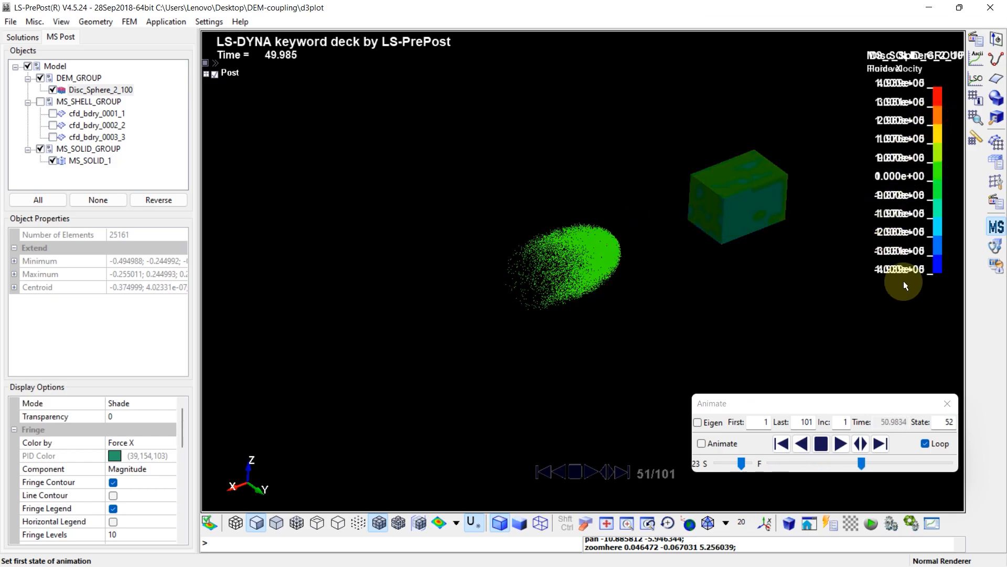
- Move the Animate window away from the legends and place the Disc_Sphere_2_100 legend beside the Fluid velocity legend
left_click_drag(860, 409, 574, 428)
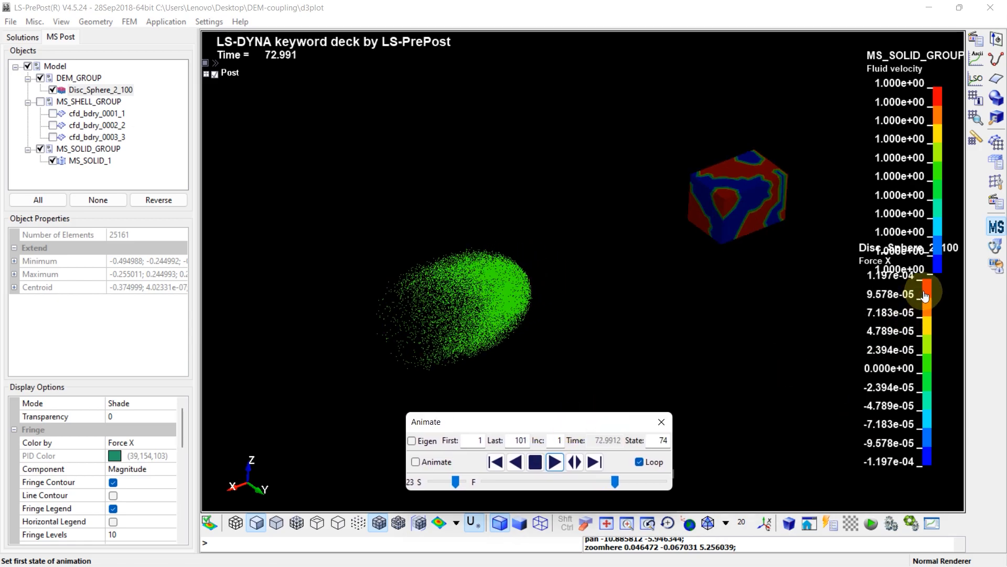
left_click_drag(929, 294, 829, 104)
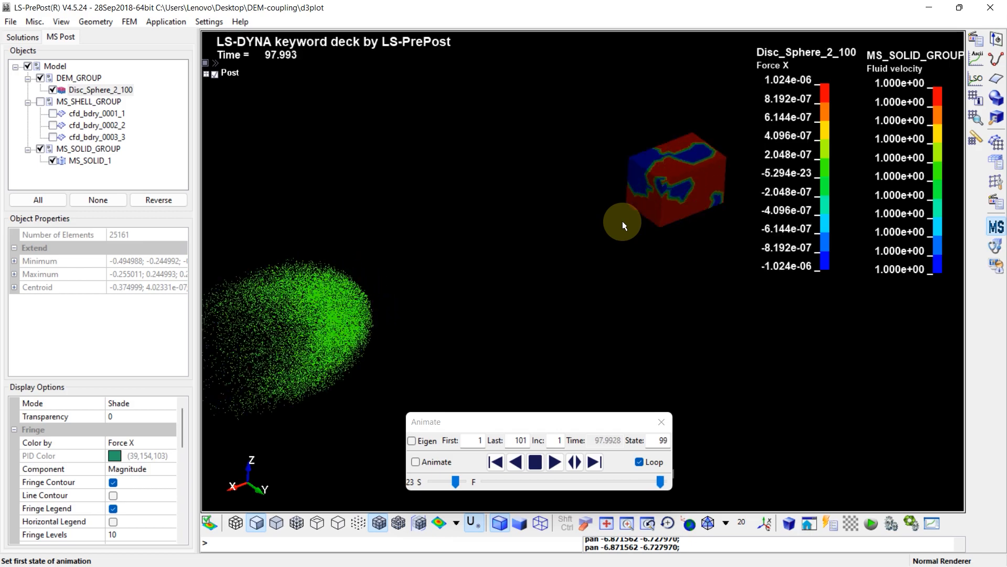
scroll(675, 201, "up", 2)
- Stop the animation and color MS_SOLID_1 by Fluid pressure
left_click(535, 462)
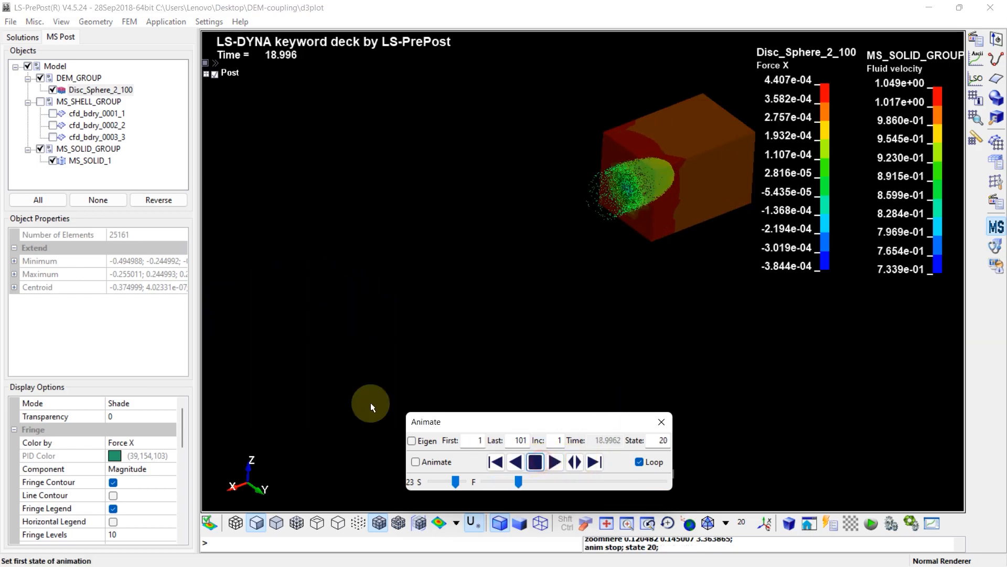
left_click(91, 159)
left_click(158, 443)
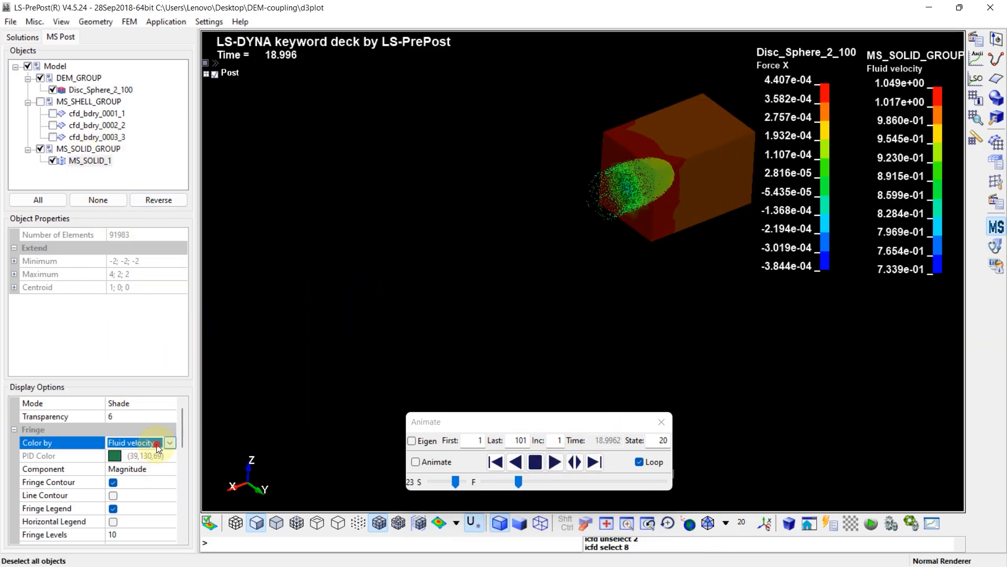
left_click(157, 442)
left_click(151, 478)
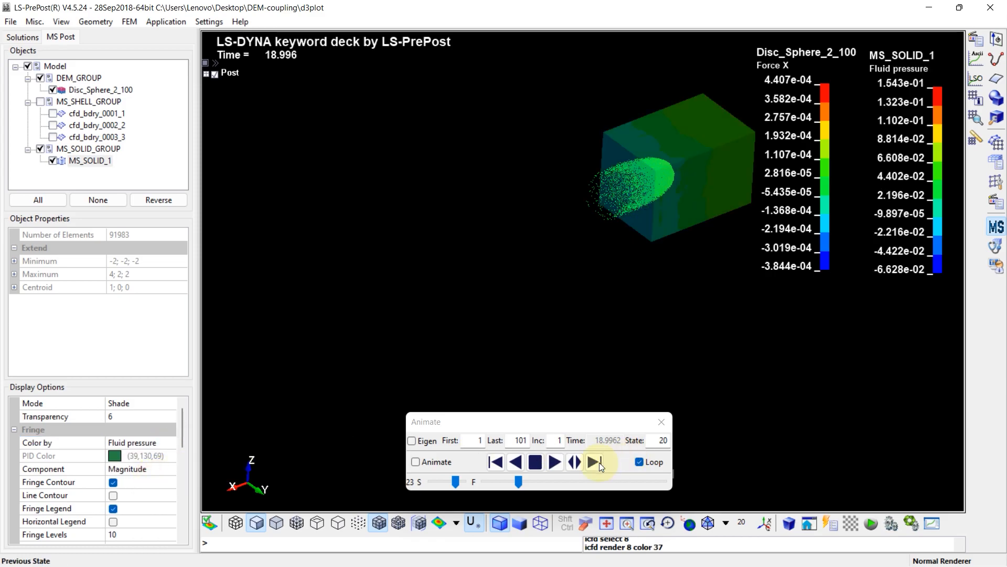
- Play the animation to examine the fluid pressure and particle motion, stop it, and return to the first state
left_click(555, 462)
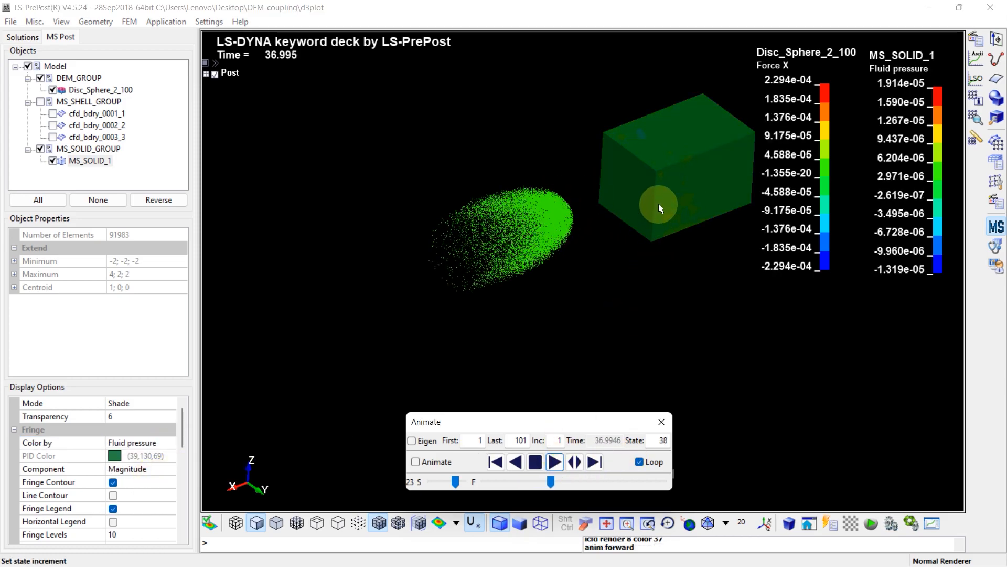
scroll(659, 204, "up", 1)
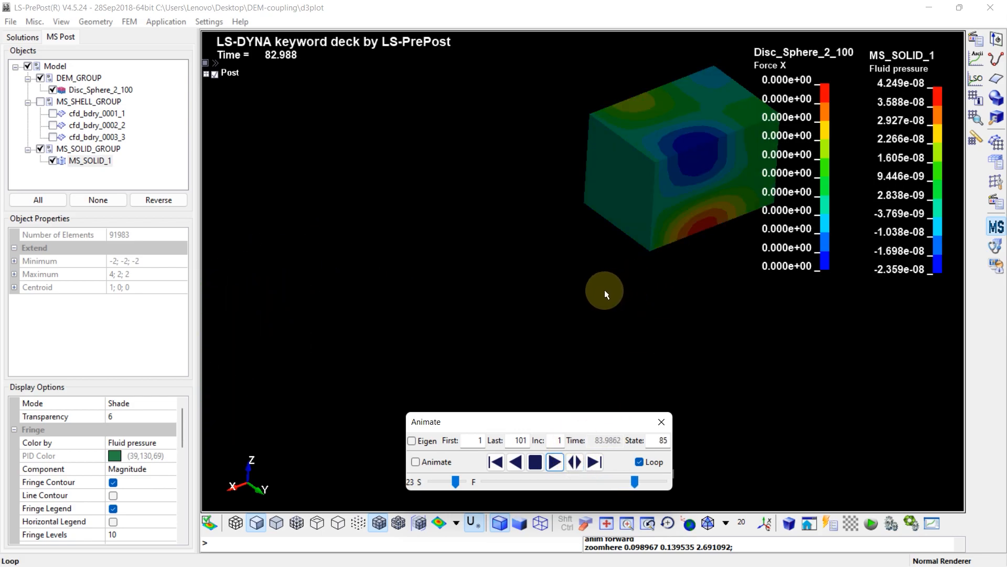
scroll(703, 215, "down", 2)
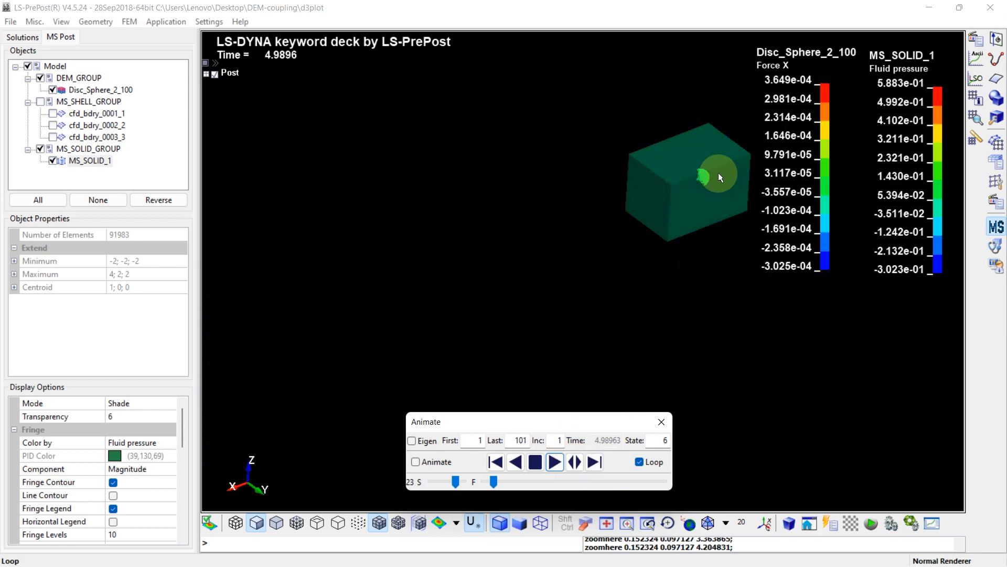
scroll(656, 198, "up", 2)
left_click(542, 463)
scroll(629, 334, "down", 3)
right_click_drag(693, 308, 540, 312, "shift")
scroll(603, 239, "up", 2)
left_click(495, 461)
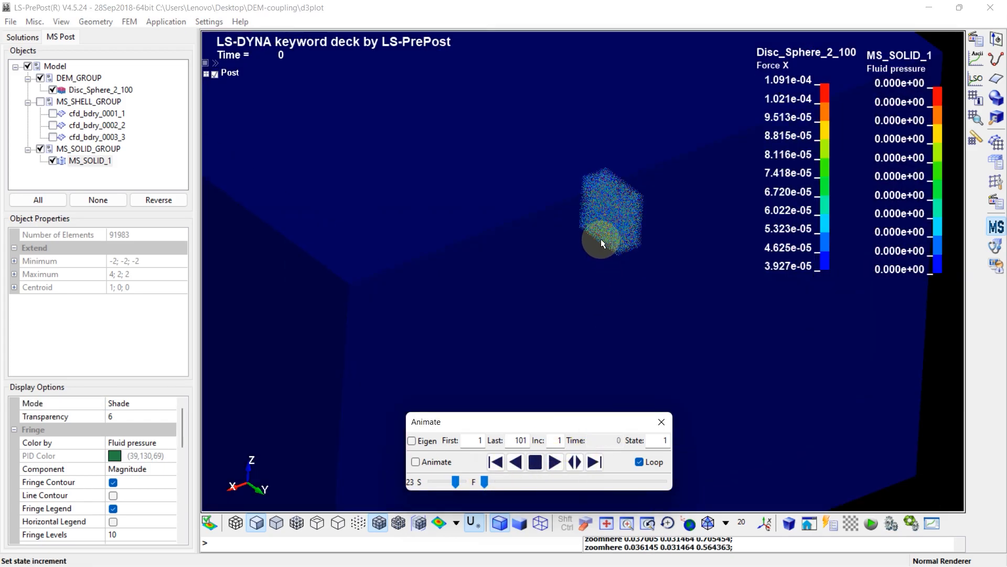
- Color the Disc_Sphere_2_100 particles by Density, play the animation briefly and stop it
left_click(79, 90)
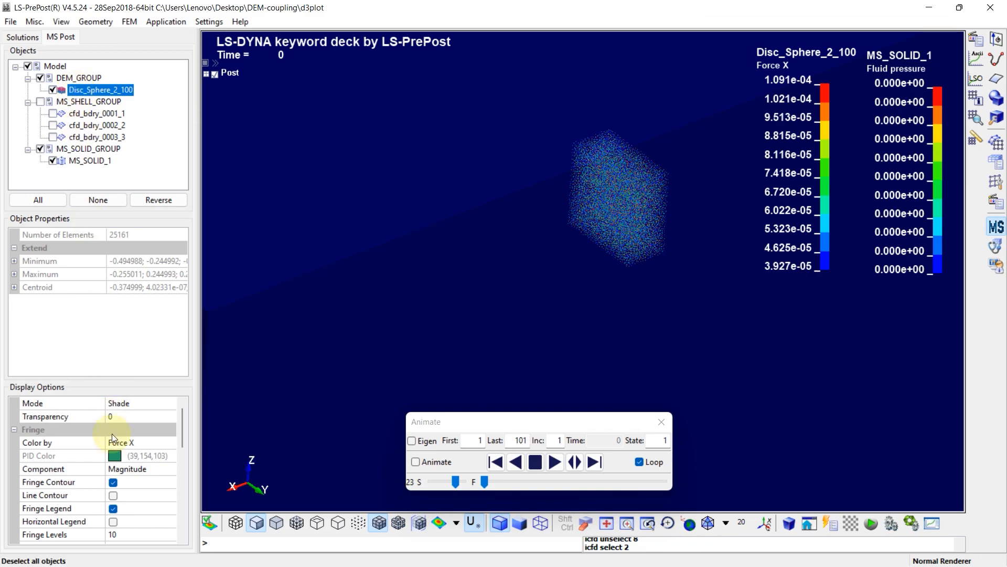
left_click(136, 441)
left_click(168, 443)
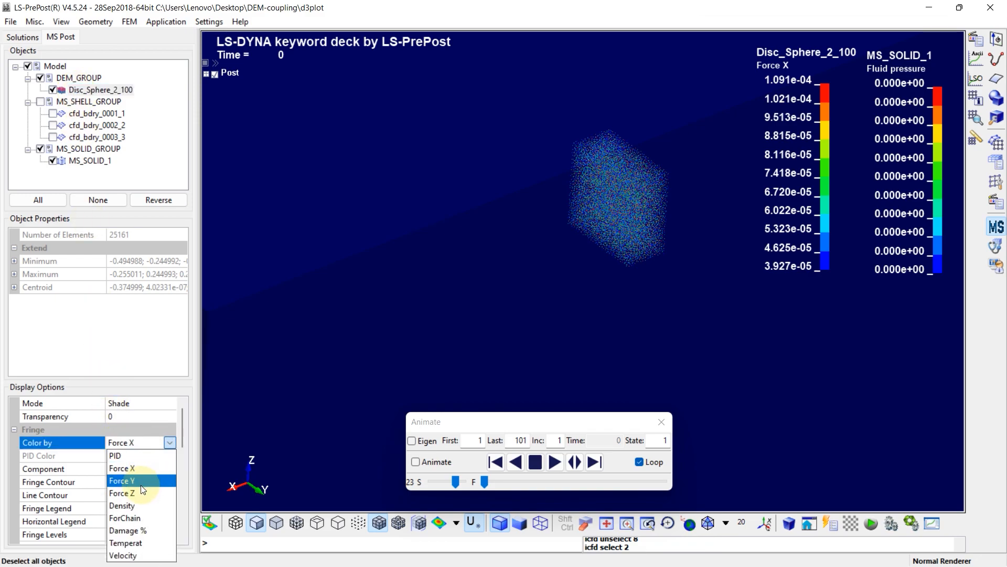
left_click(138, 500)
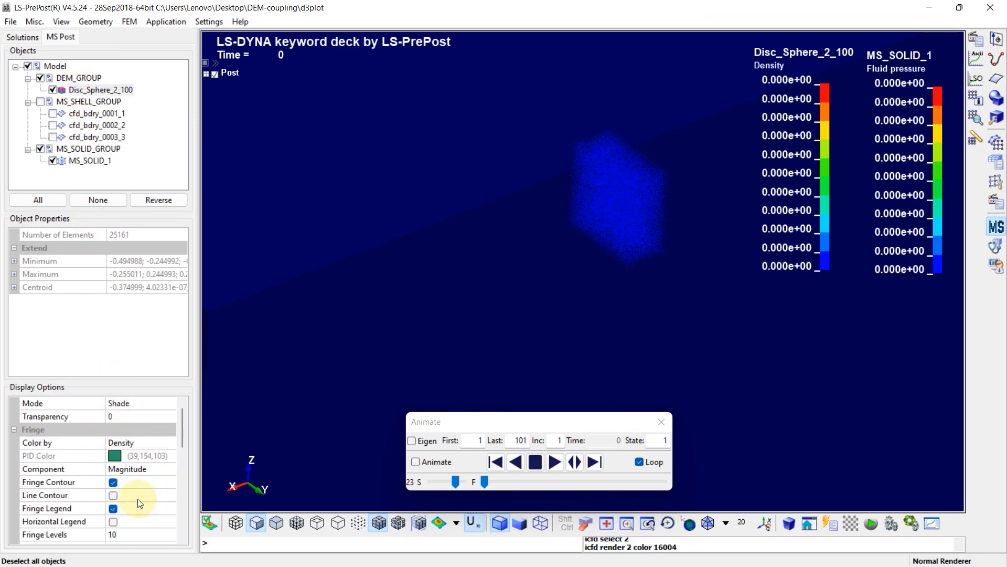
left_click(554, 463)
left_click(535, 461)
- Color the Disc_Sphere_2_100 particles by Force Y and by Temperat, running the animation briefly with the temperature fringe
left_click(170, 442)
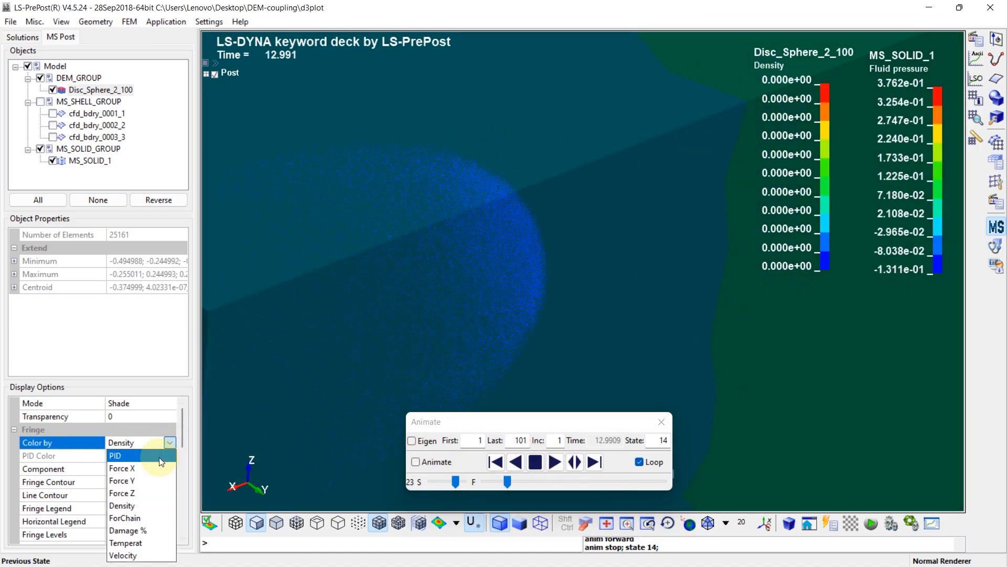
left_click(136, 481)
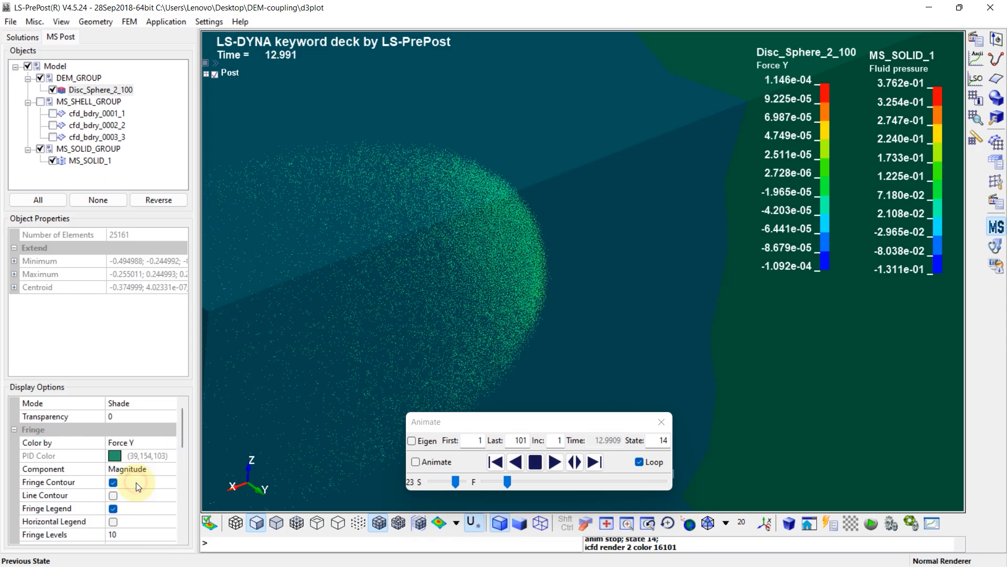
left_click(169, 443)
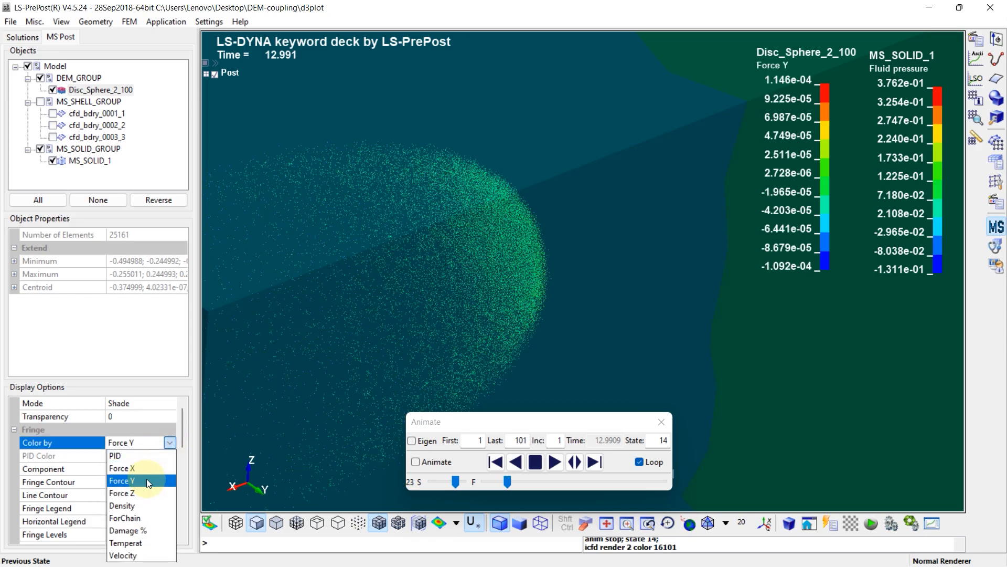
left_click(142, 538)
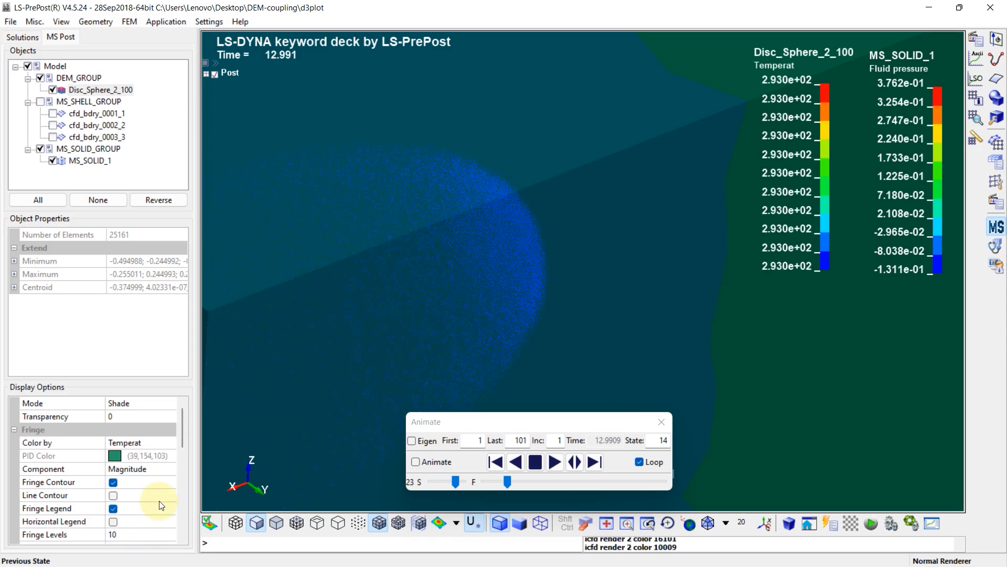
left_click(555, 462)
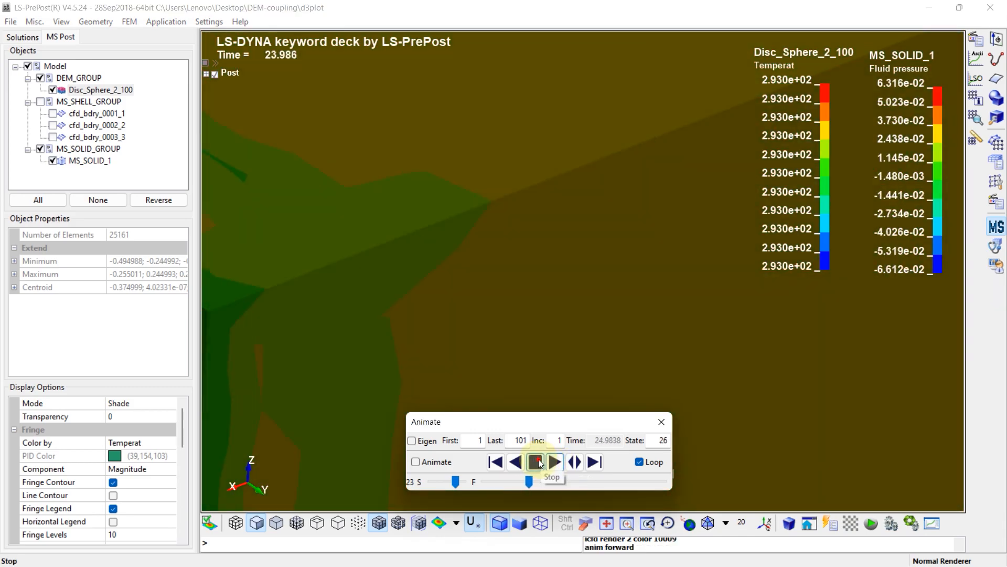
left_click(535, 461)
- Set the particle fringe back to Force X and return the animation to state 1
left_click(143, 444)
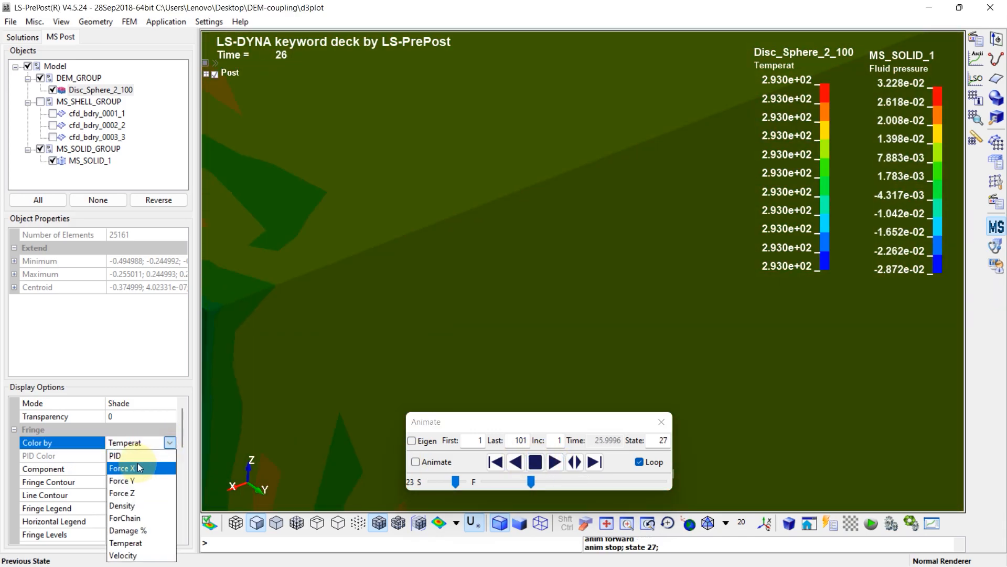
left_click(137, 462)
left_click_drag(529, 481, 475, 483)
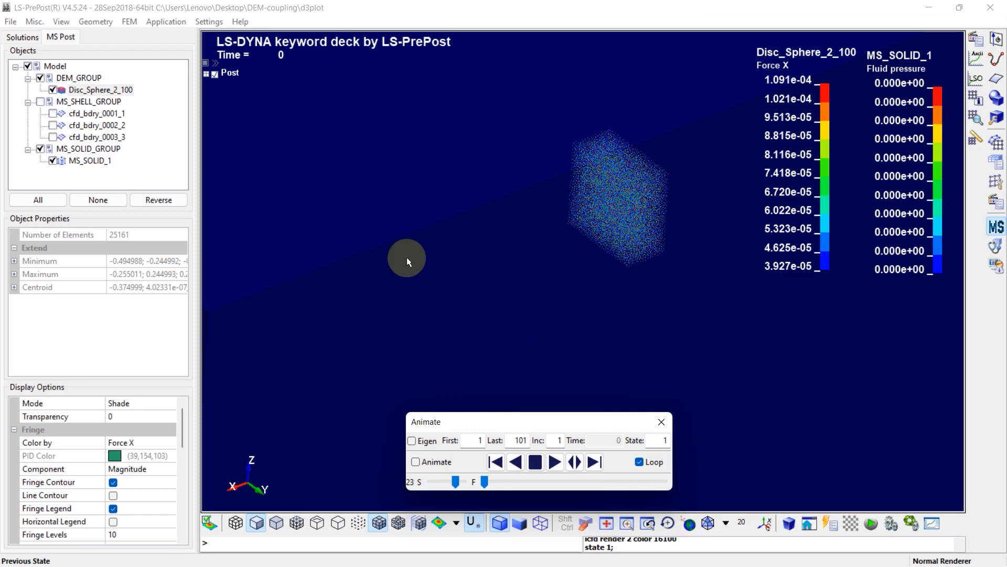
- Add a Fluid velocity vector plot to MS_SOLID_1 and fit the whole fluid box in view
left_click(97, 90)
right_click(97, 91)
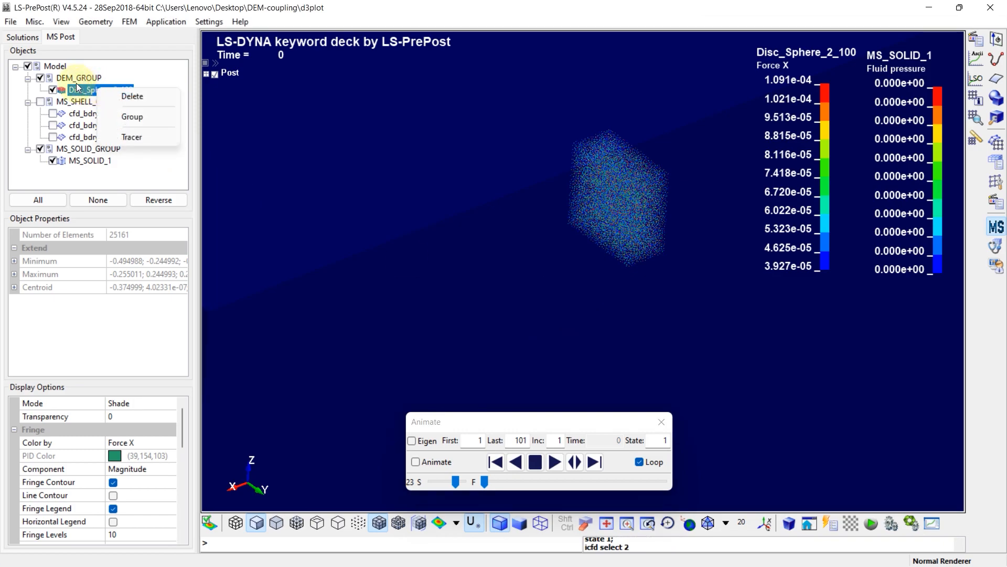
right_click(76, 79)
left_click(86, 161)
right_click(85, 162)
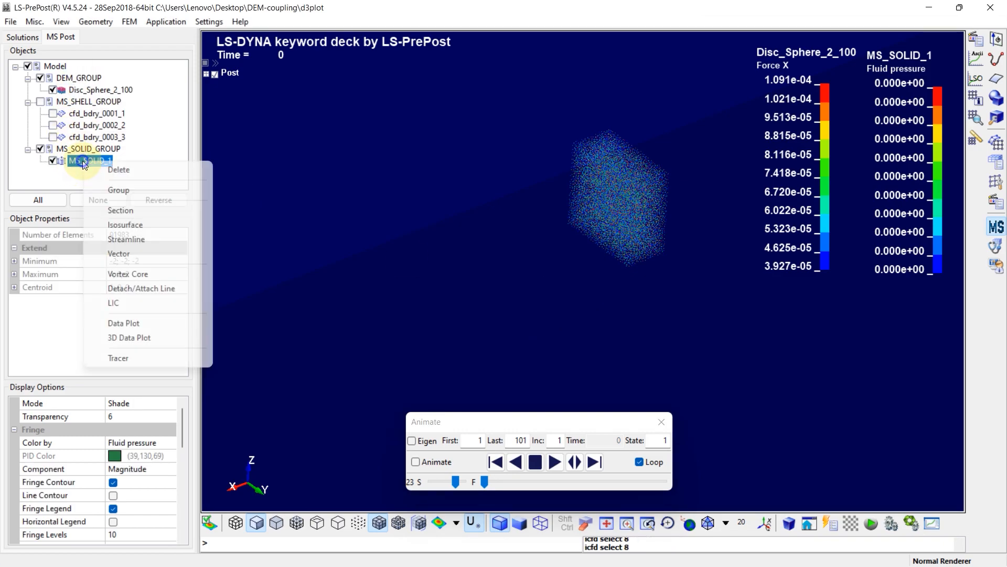
left_click(118, 254)
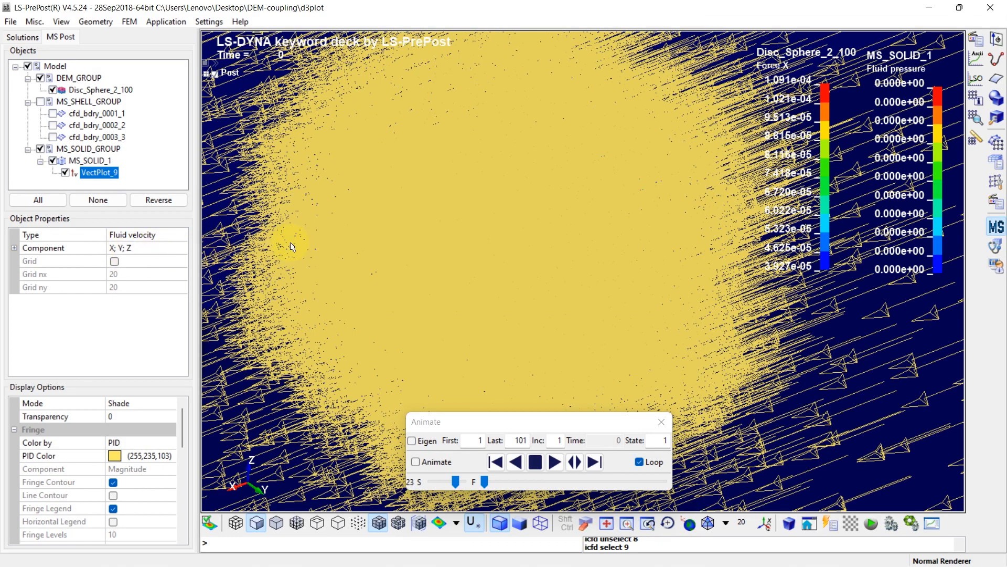
scroll(361, 238, "down", 6)
middle_click_drag(367, 238, 477, 227, "shift")
scroll(477, 227, "up", 1)
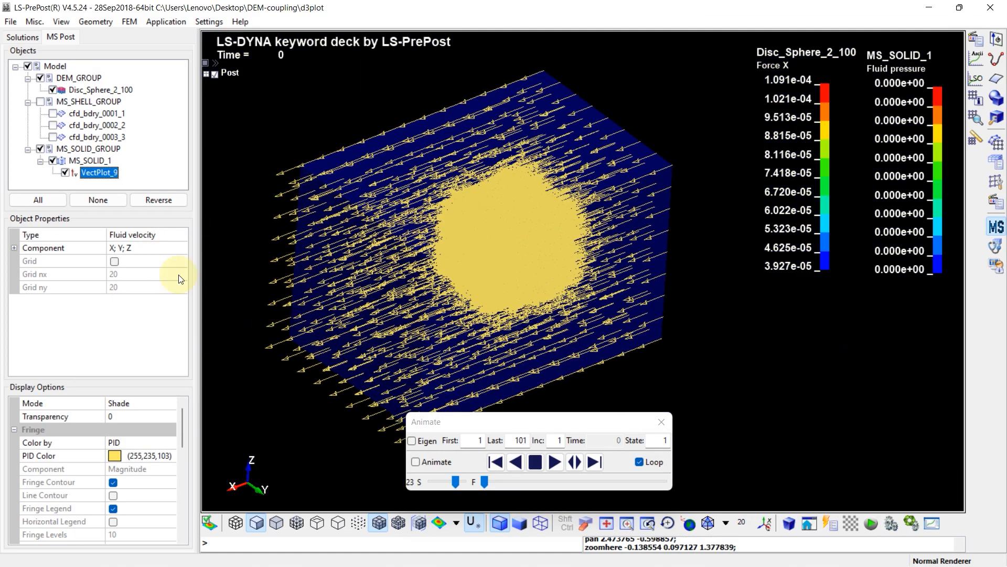
- Color the VectPlot_9 vectors by Fluid velocity and move the Disc_Sphere_2_100 Force X legend closer to the model
left_click(171, 443)
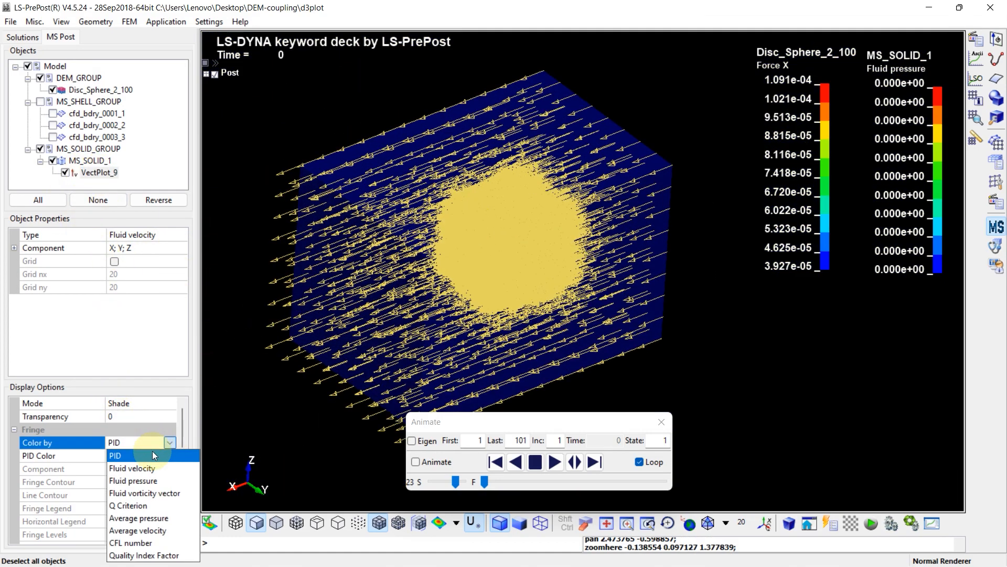
left_click(137, 464)
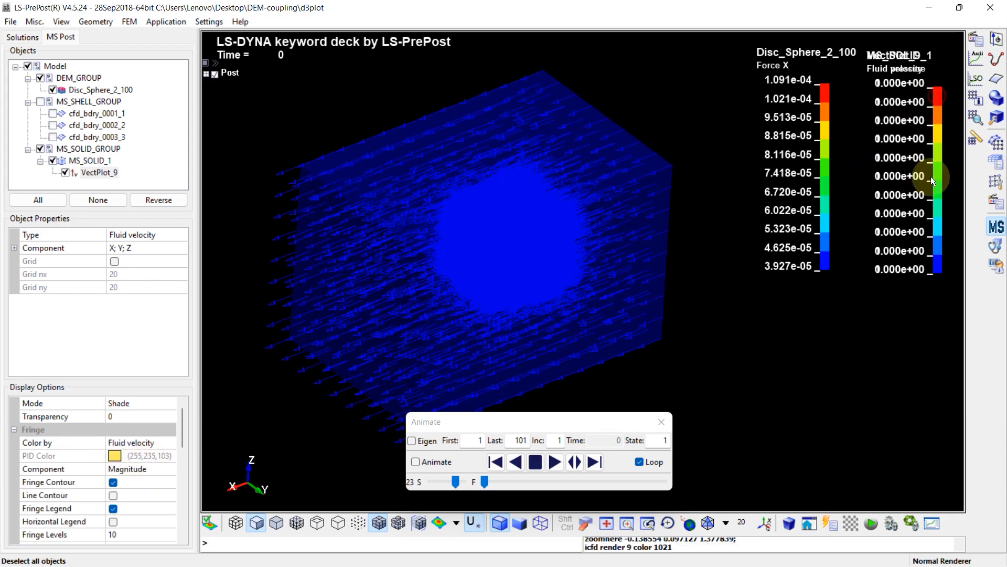
left_click(937, 181)
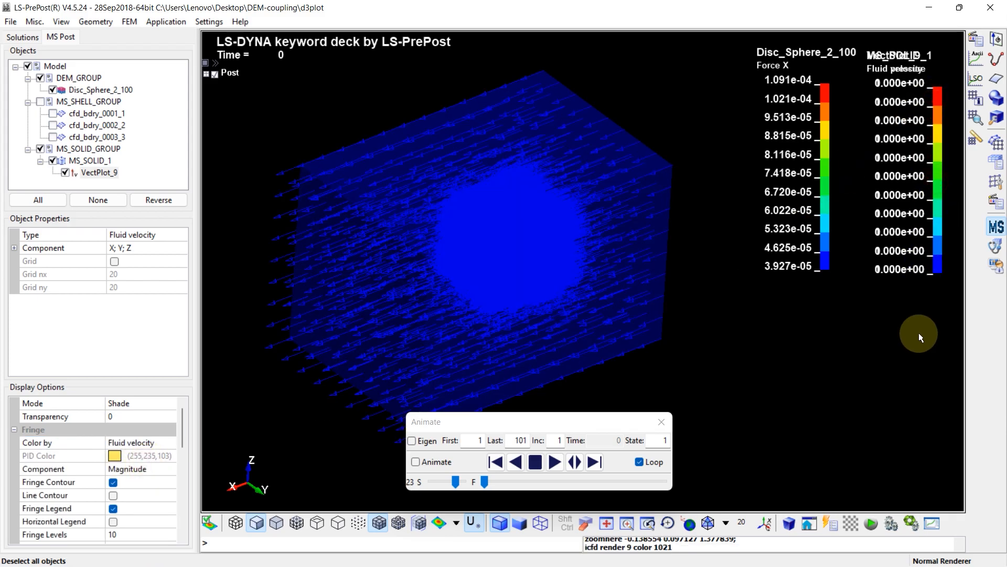
left_click_drag(819, 135, 764, 147)
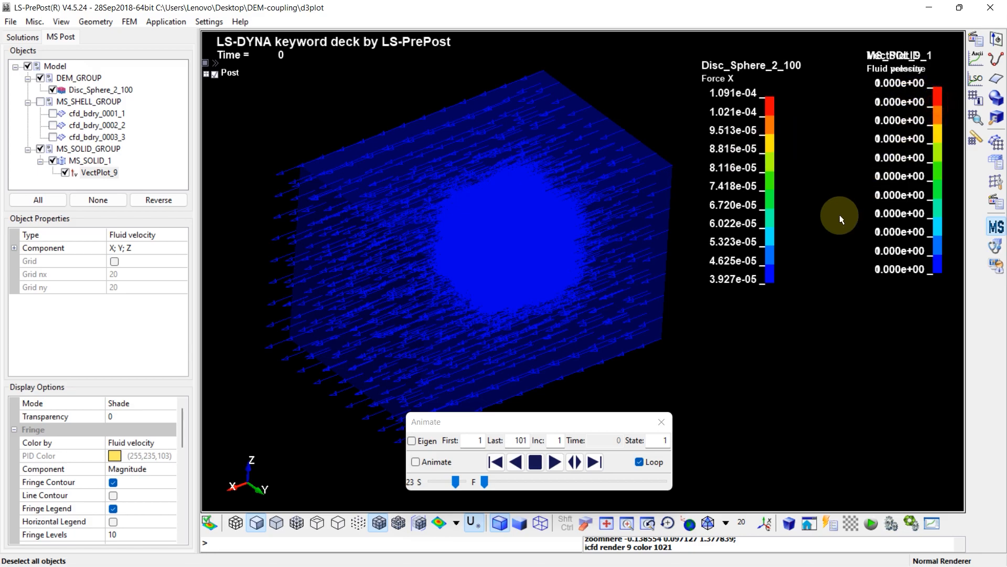
left_click(133, 443)
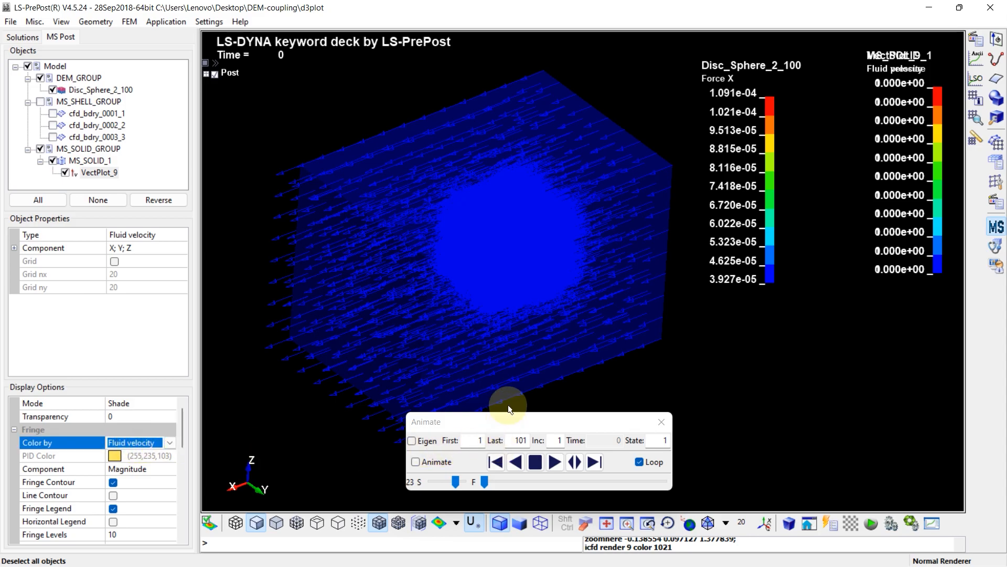
- Play the animation with the velocity-colored vectors and the fluid box displayed, and stop it partway
left_click(554, 461)
scroll(397, 290, "up", 2)
scroll(398, 290, "up", 1)
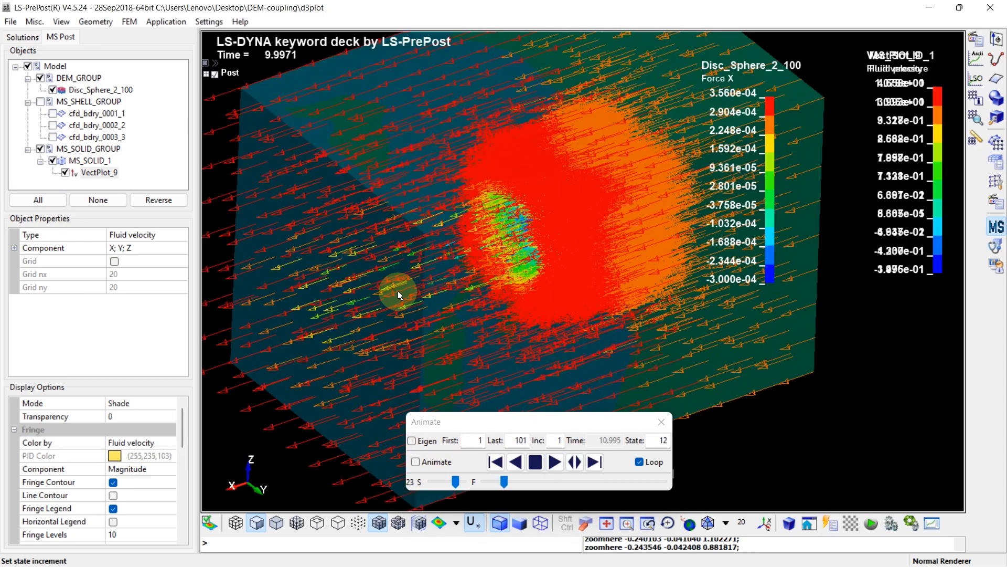
left_click(535, 461)
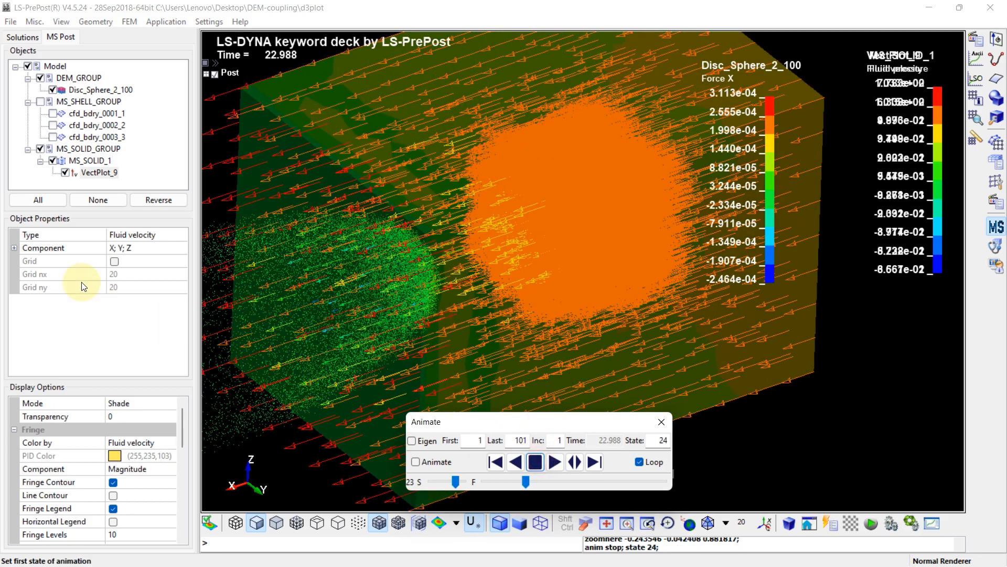
- Hide the MS_SOLID_1 fluid box and place the particle Force X legend beside the VectPlot_9 Fluid velocity legend
left_click(53, 161)
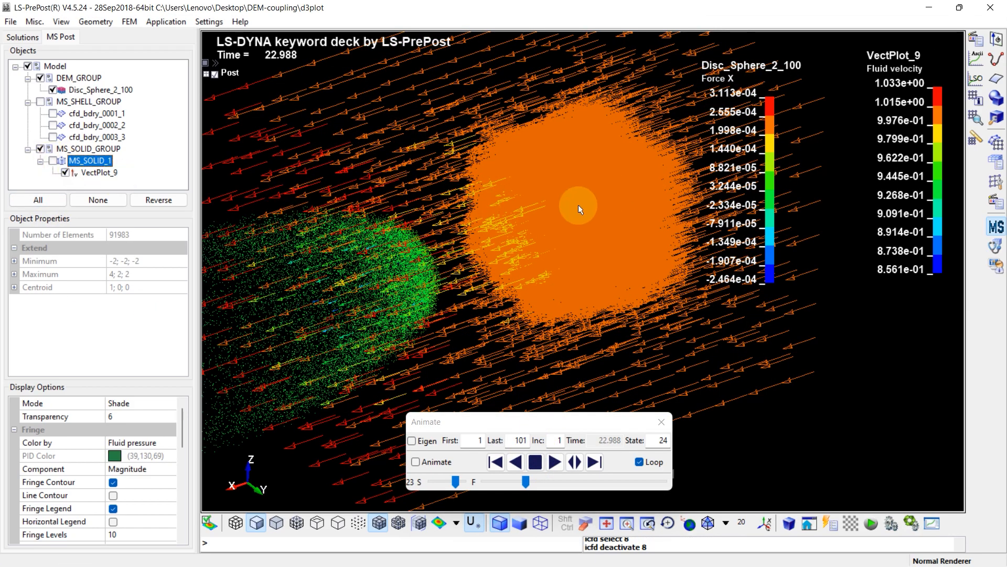
scroll(578, 208, "down", 1)
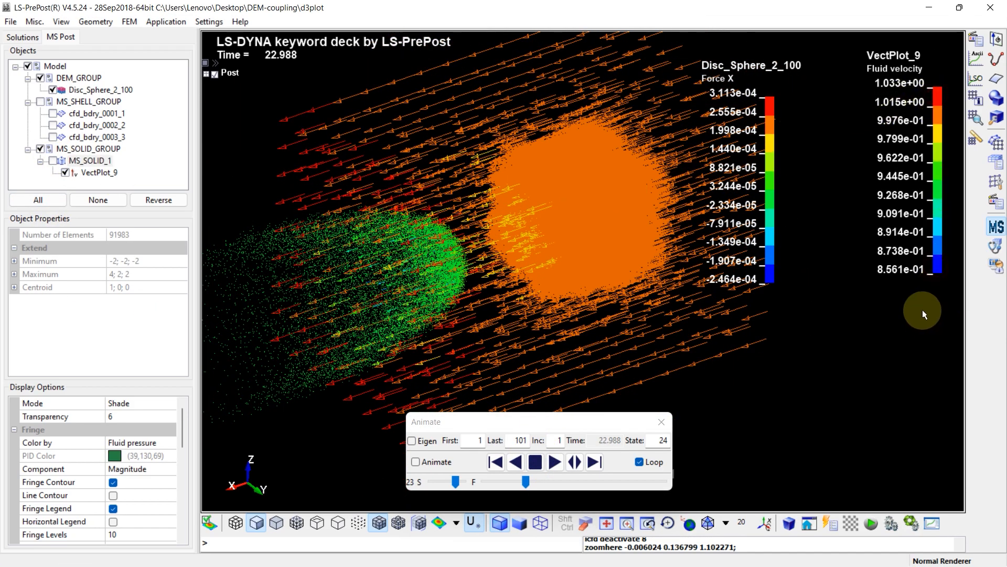
left_click_drag(796, 154, 924, 336)
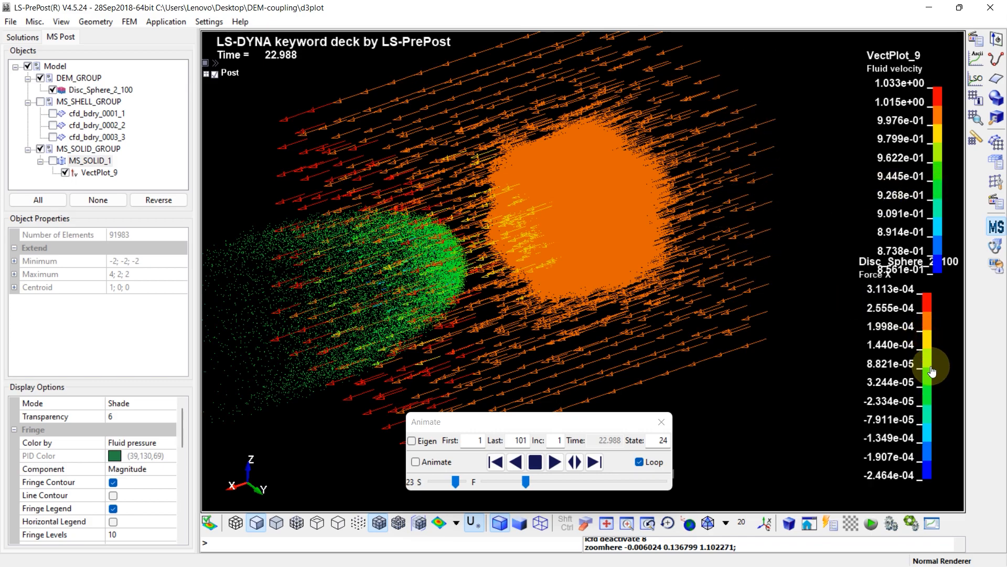
left_click_drag(912, 416, 843, 130)
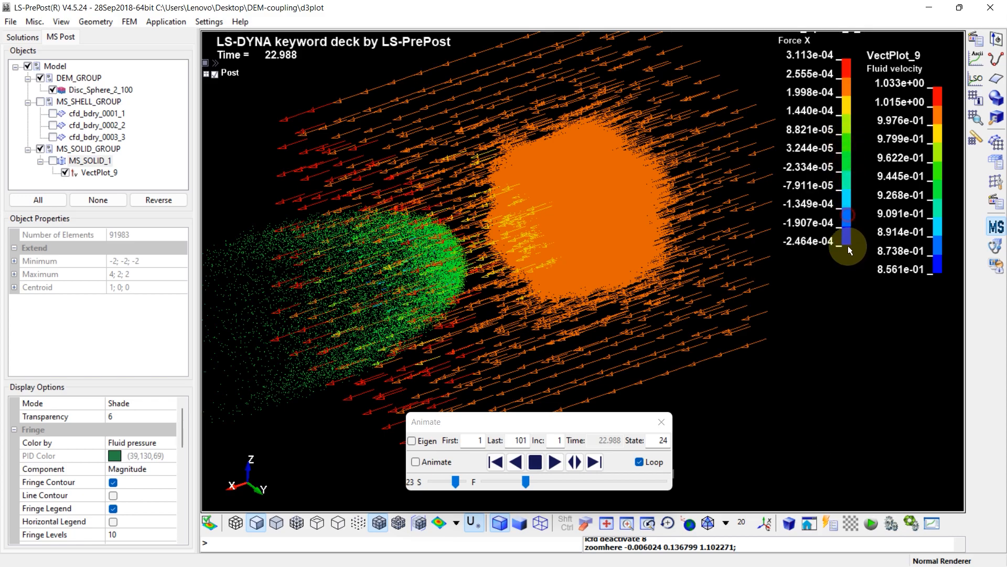
left_click_drag(848, 246, 848, 247)
left_click_drag(844, 209, 824, 216)
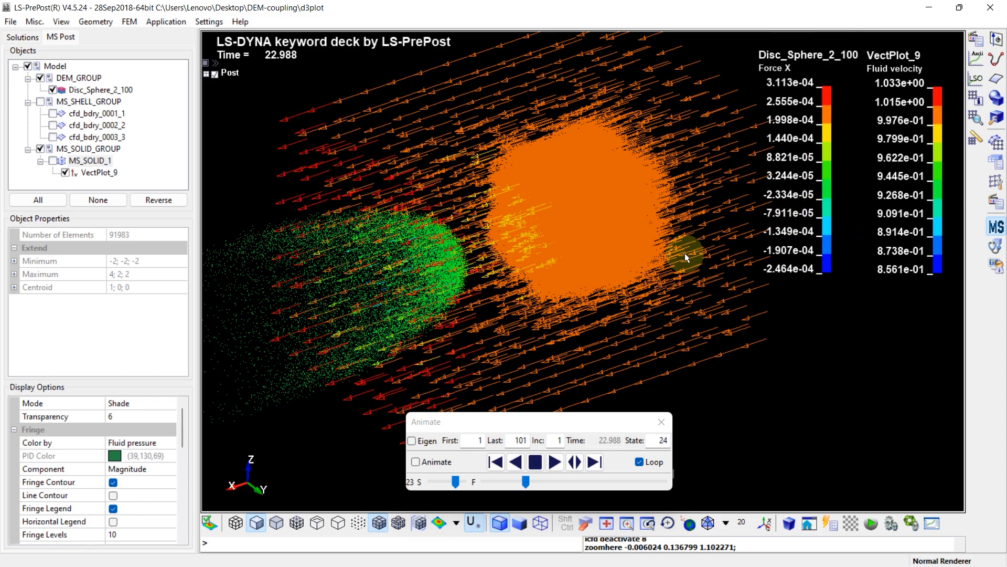
- Play the animation showing only the particles and velocity vectors, and return it to state 1
scroll(585, 276, "down", 2)
middle_click_drag(480, 295, 546, 245, "shift")
scroll(601, 240, "up", 2)
scroll(601, 240, "down", 1)
middle_click_drag(648, 174, 537, 244, "shift")
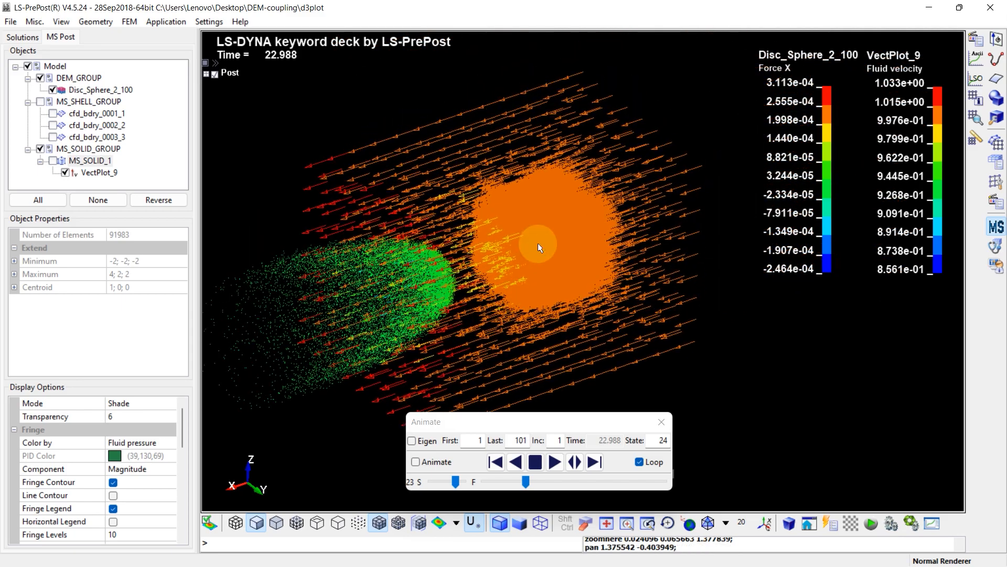
scroll(539, 244, "up", 4)
scroll(539, 245, "down", 2)
left_click(98, 175)
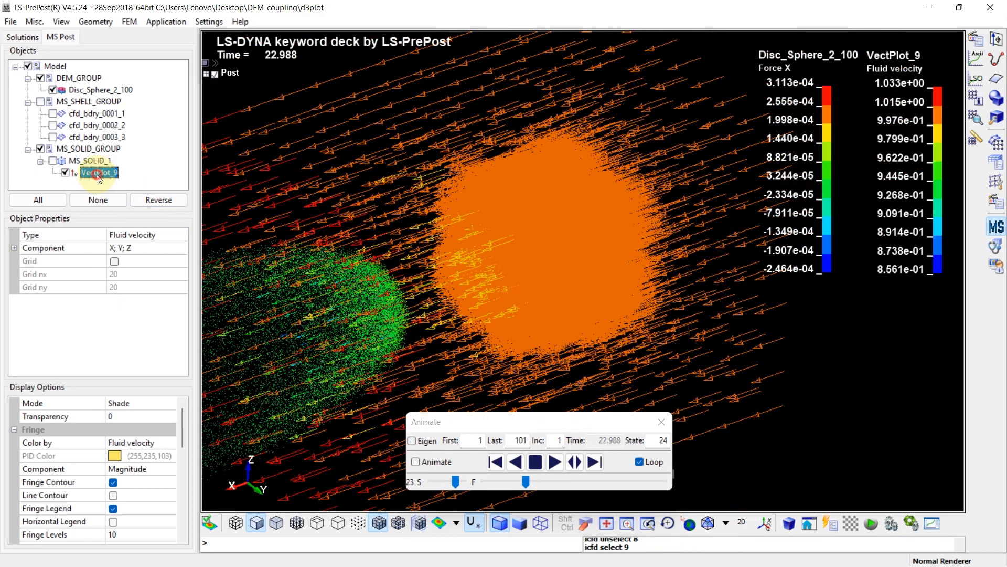
left_click(555, 461)
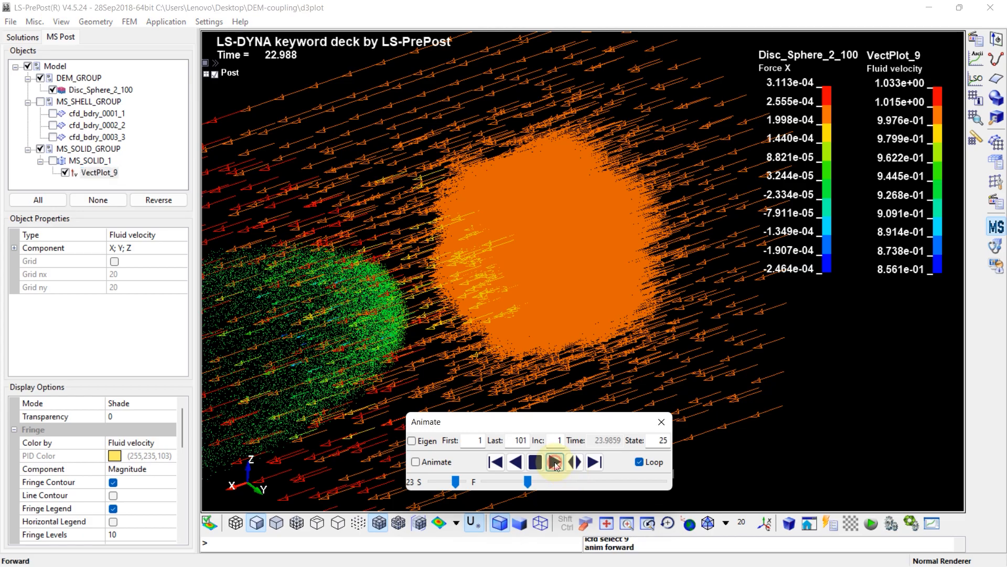
scroll(518, 340, "down", 3)
scroll(512, 340, "up", 3)
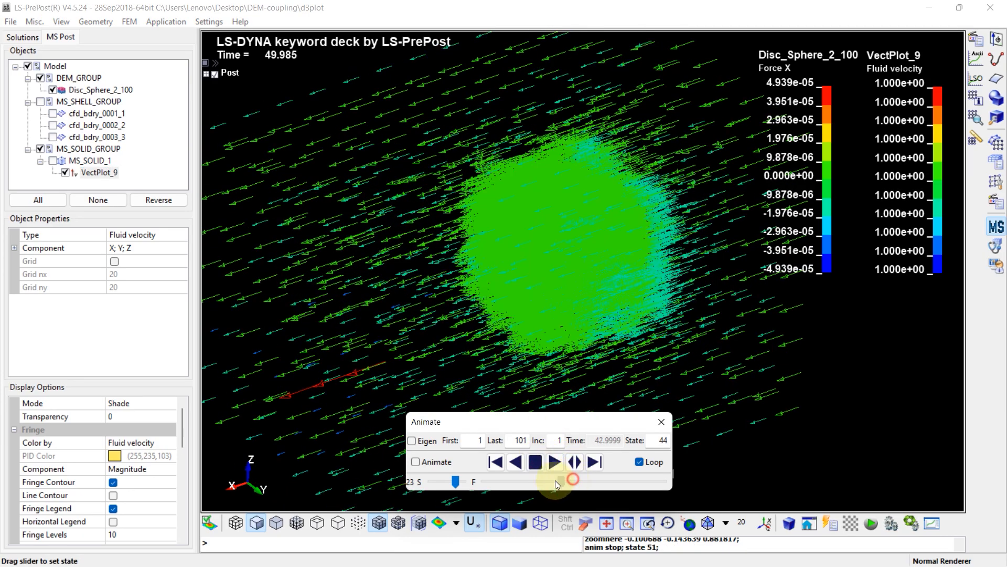
left_click_drag(573, 481, 499, 478)
- Set the vector Format Type of VectPlot_9 to Shade
left_click_drag(180, 429, 180, 539)
left_click(151, 442)
left_click(179, 441)
scroll(164, 469, "down", 3)
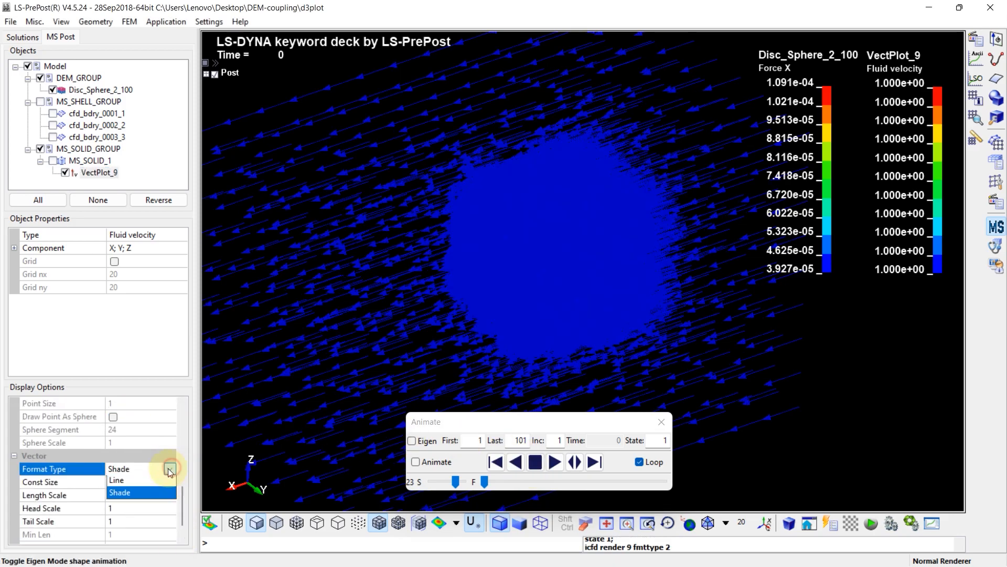
- Run the animation with the shaded velocity arrows and stop it partway
left_click(556, 462)
scroll(514, 341, "down", 4)
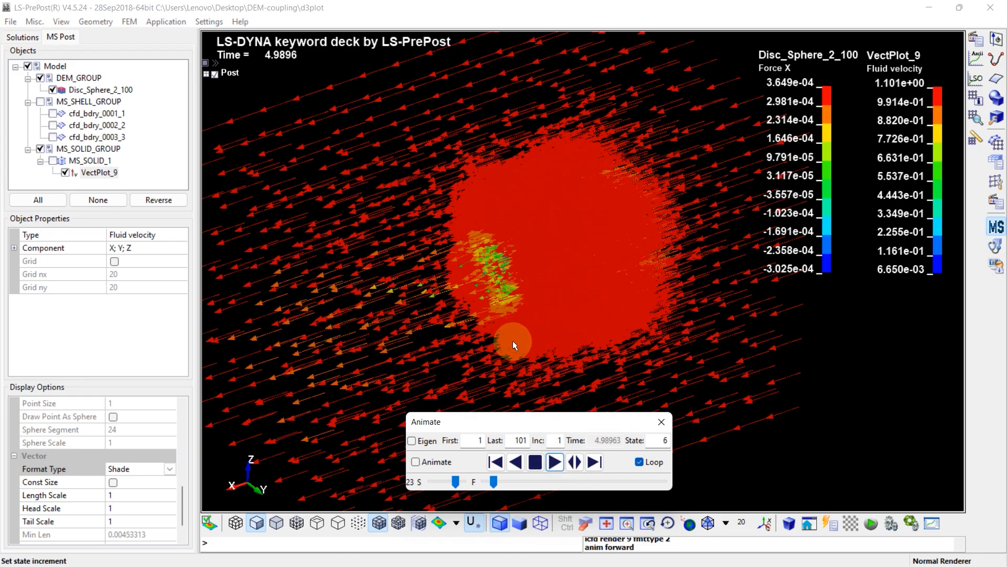
left_click(534, 456)
scroll(464, 345, "up", 4)
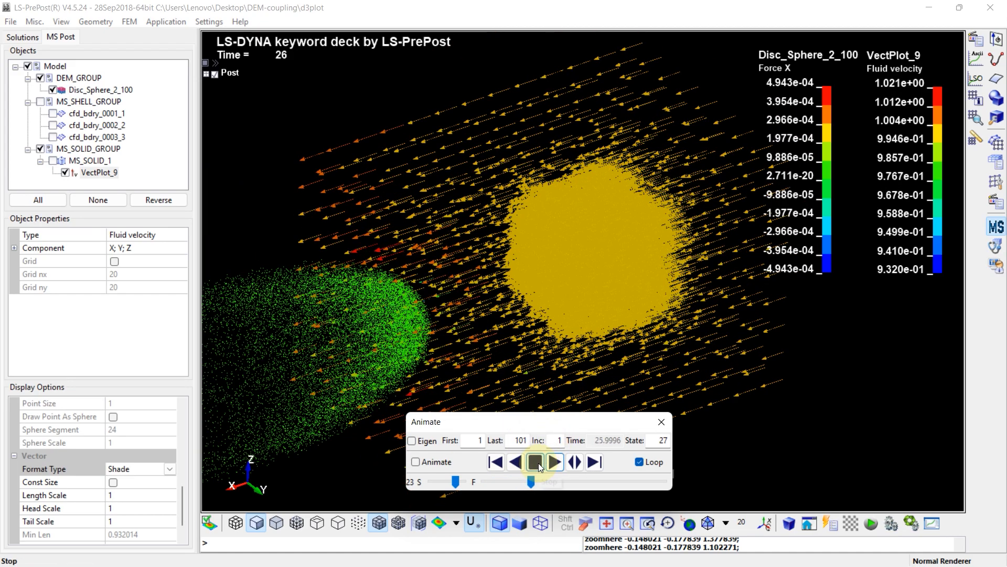
left_click(535, 462)
- Show the MS_SOLID_1 Fluid pressure fringe again and hide the VectPlot_9 vectors
left_click(53, 161)
left_click(65, 173)
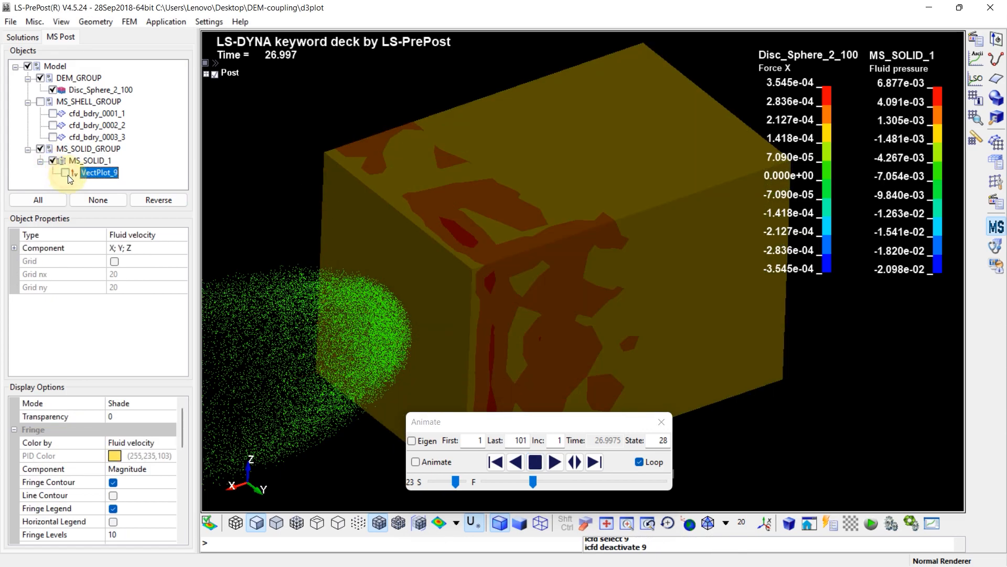
scroll(508, 308, "down", 3)
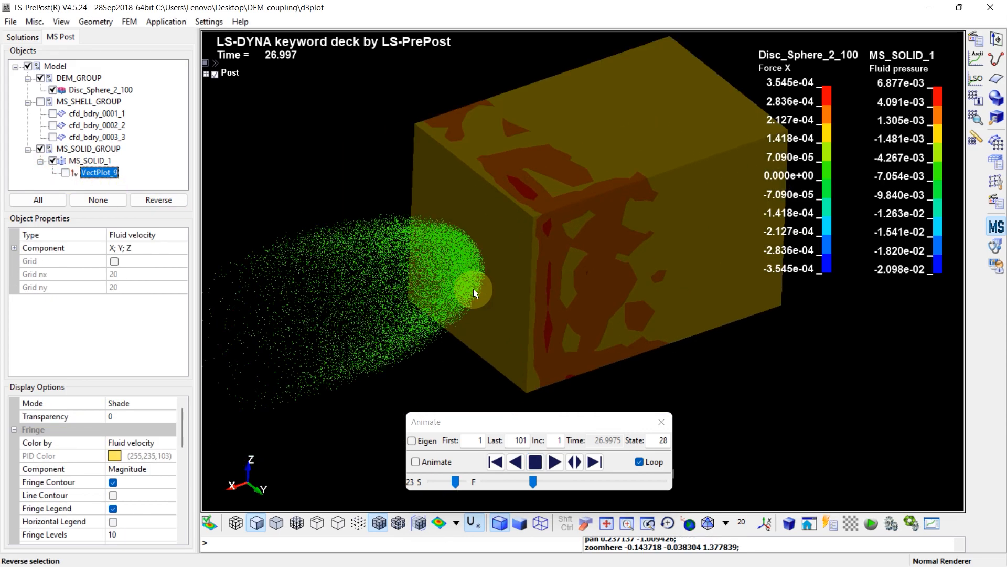
scroll(495, 279, "down", 1)
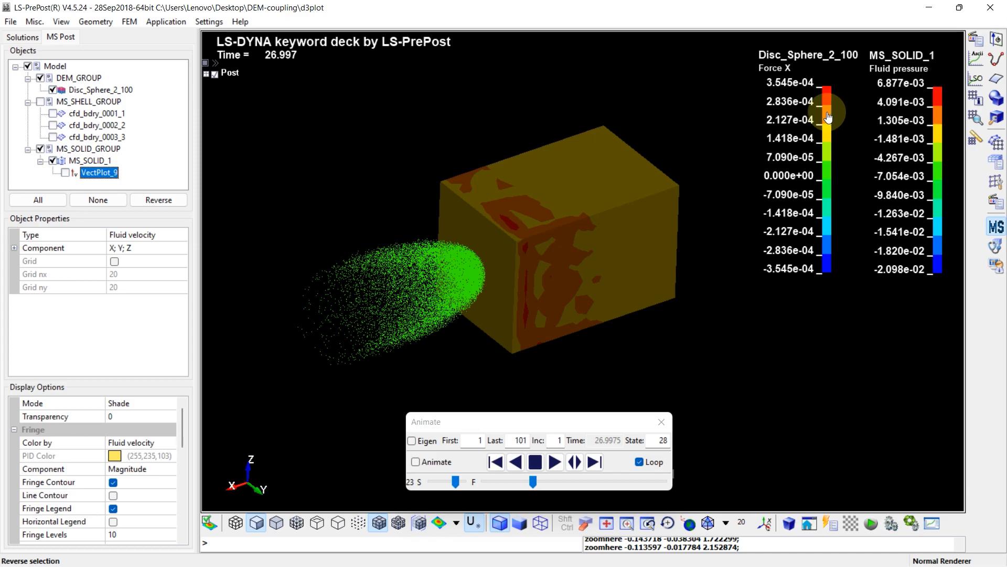
scroll(485, 265, "up", 2)
- Play the animation of particle Force X and fluid pressure, stopping it and replaying it from state 1
left_click(559, 462)
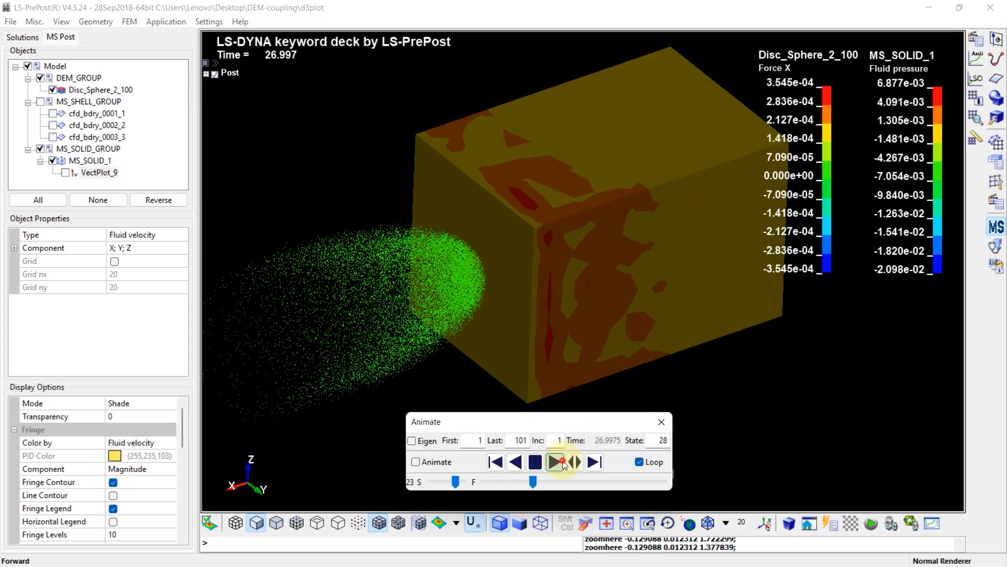
left_click(535, 462)
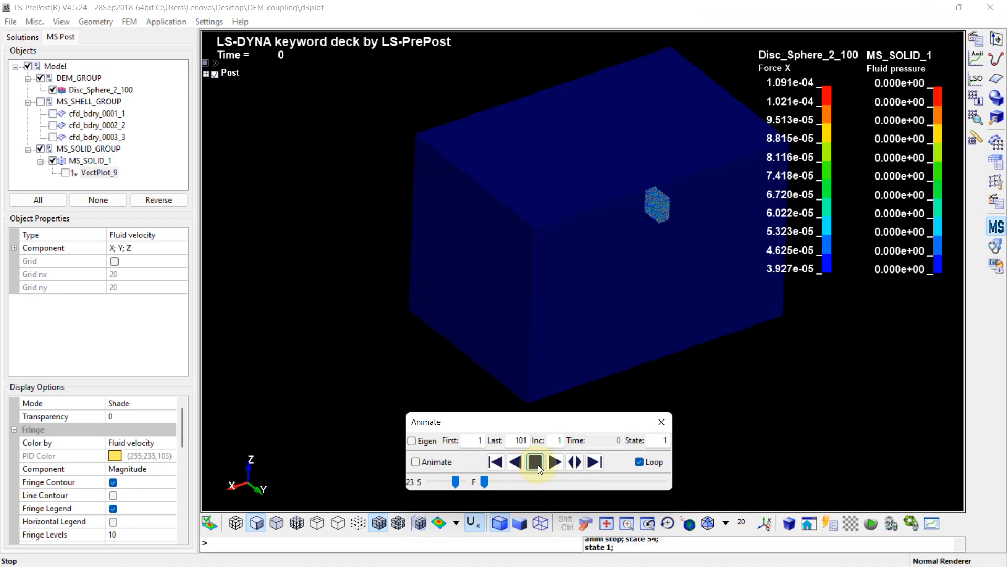
left_click(550, 465)
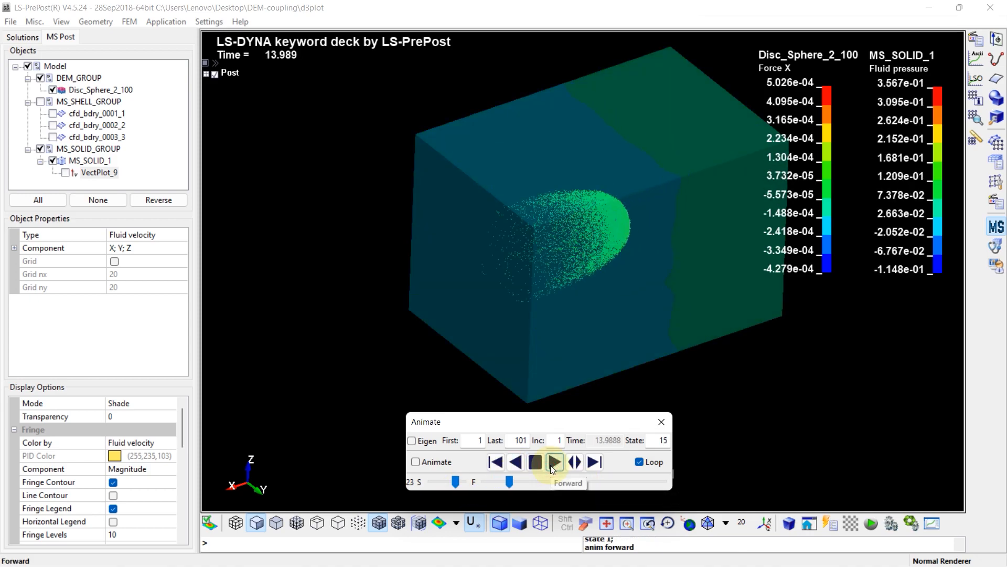
left_click(535, 462)
scroll(535, 378, "down", 4)
middle_click_drag(562, 298, 593, 257, "shift")
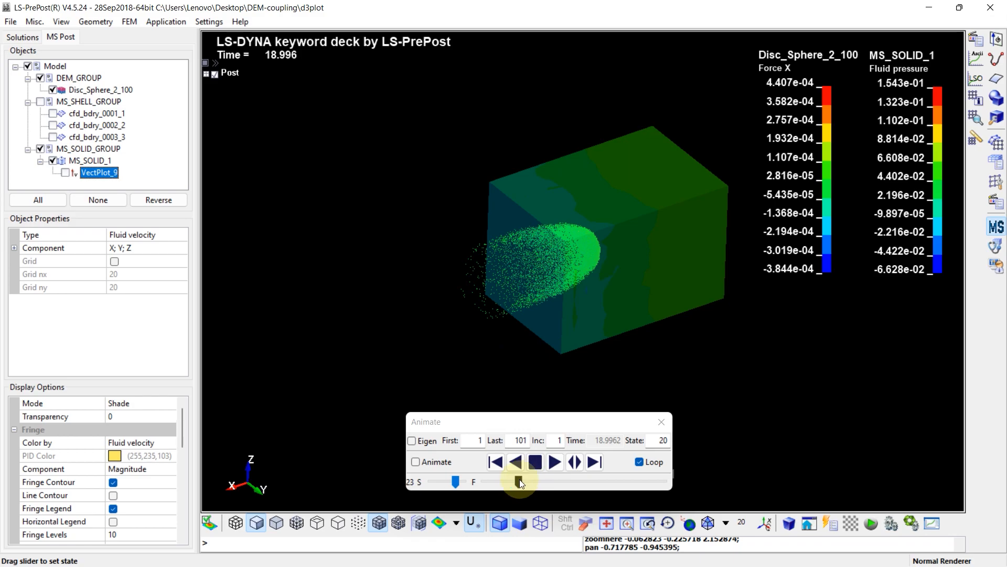
left_click_drag(519, 480, 482, 481)
left_click(555, 461)
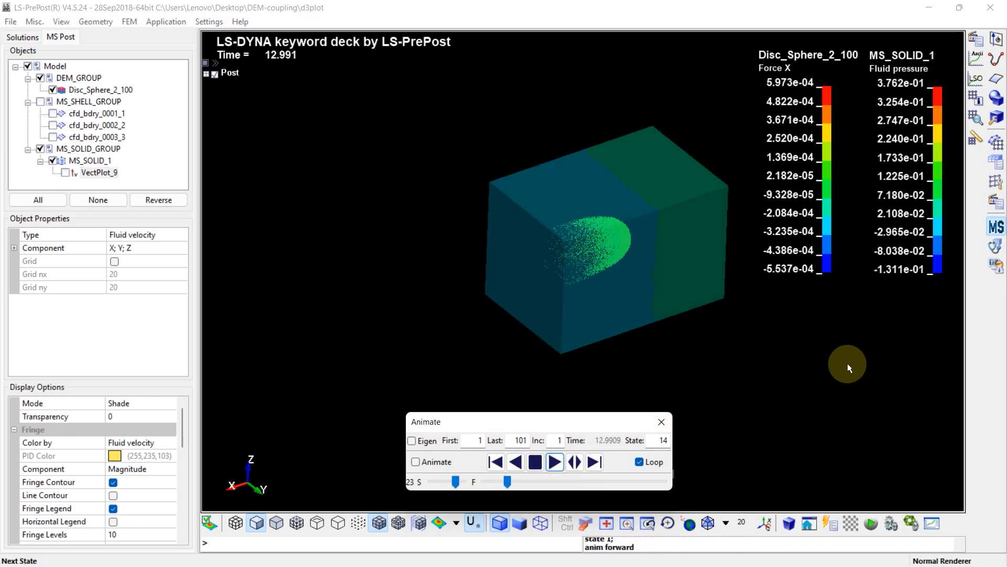